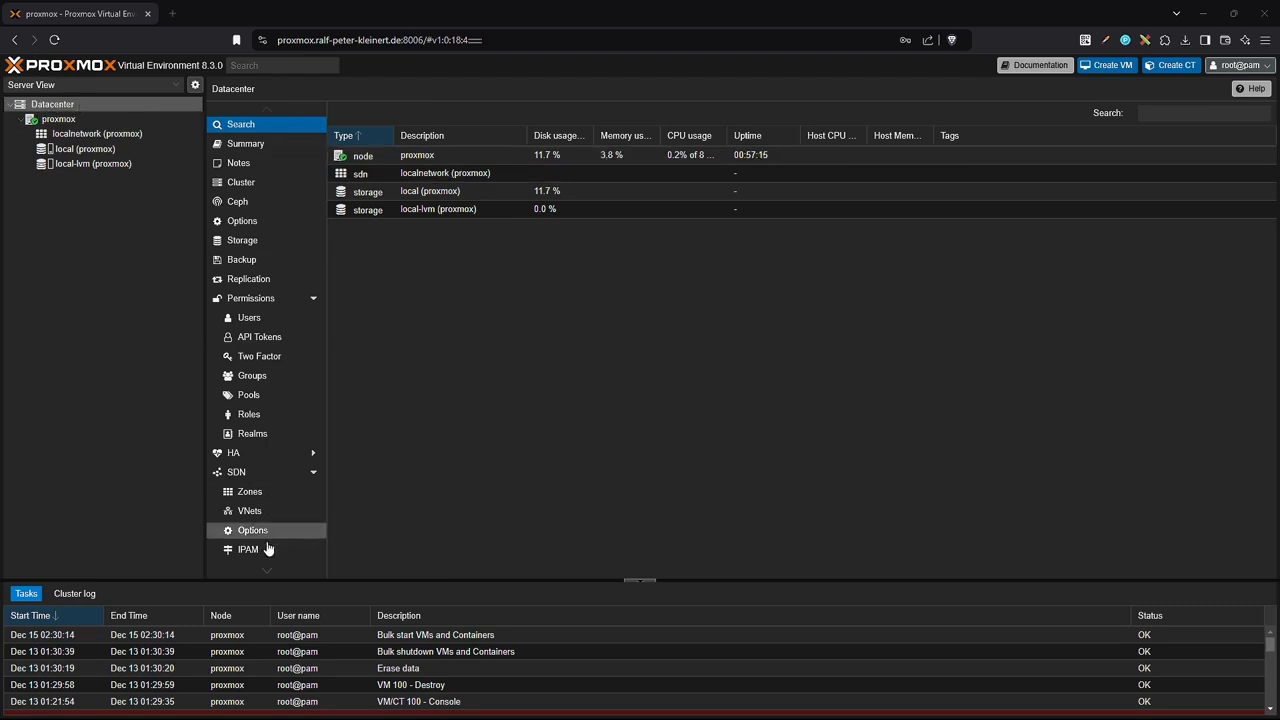
# Open the Datacenter Notifications page and list the available notification target types.
pyautogui.scroll(-2, 268, 576)
pyautogui.scroll(-1, 268, 576)
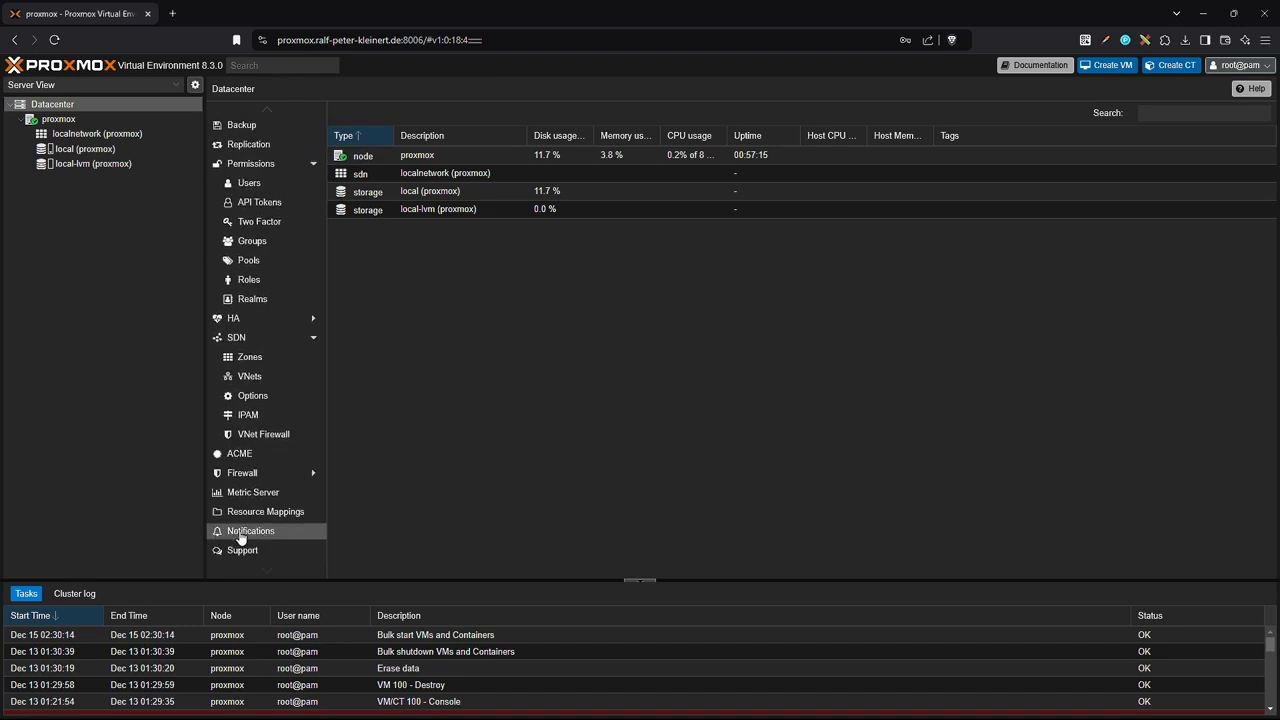
pyautogui.click(241, 538)
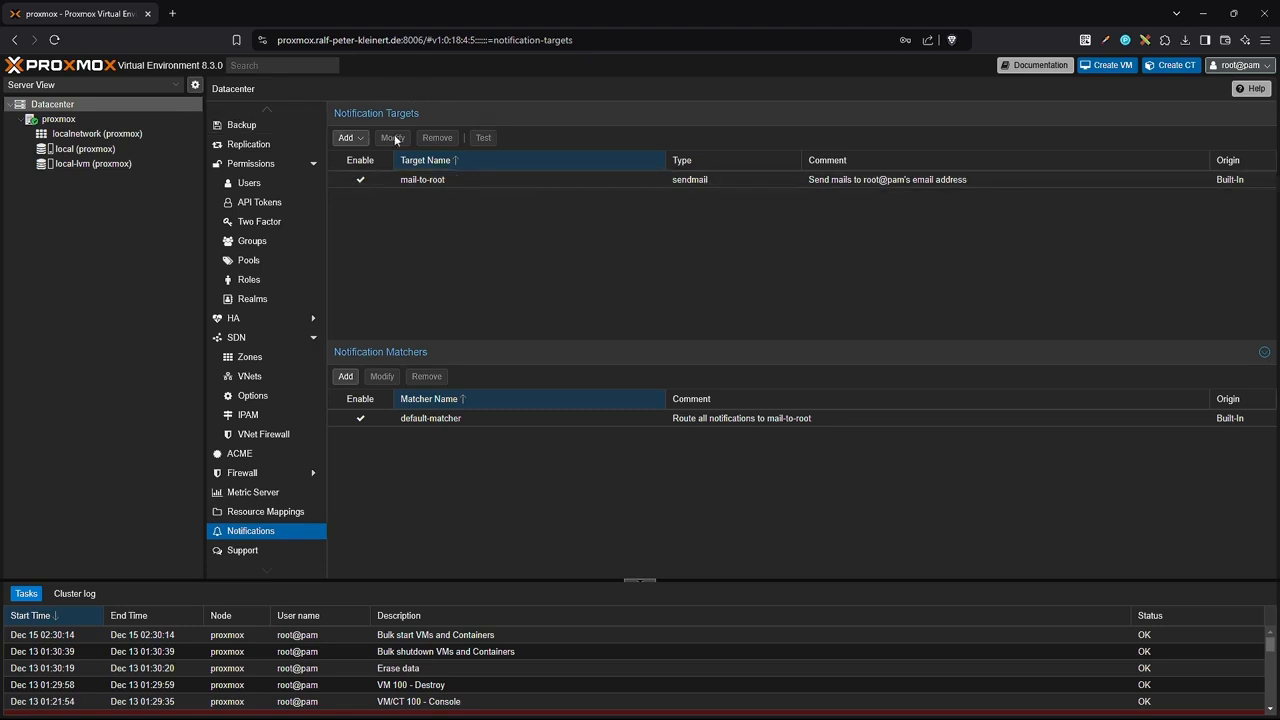
pyautogui.click(357, 142)
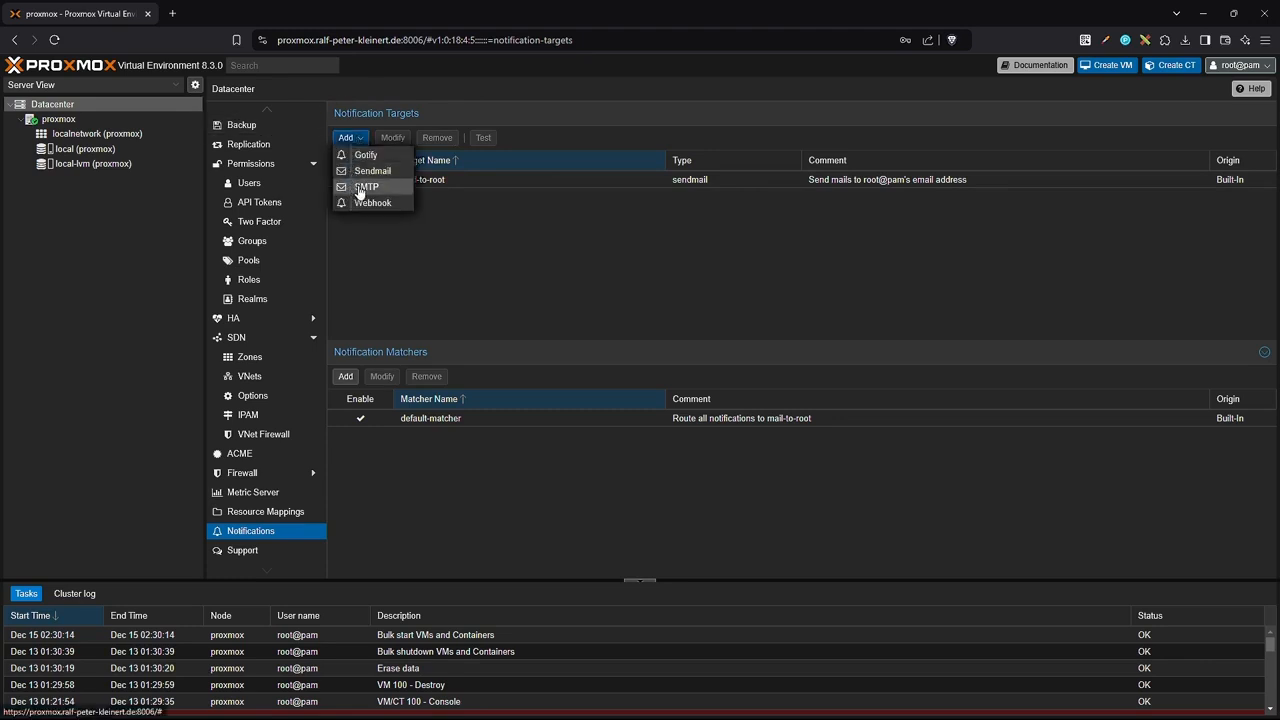
# Start an SMTP target named mail-an-tutorials-mail-adresse with server smtp.1blu.de, port 465.
pyautogui.click(367, 187)
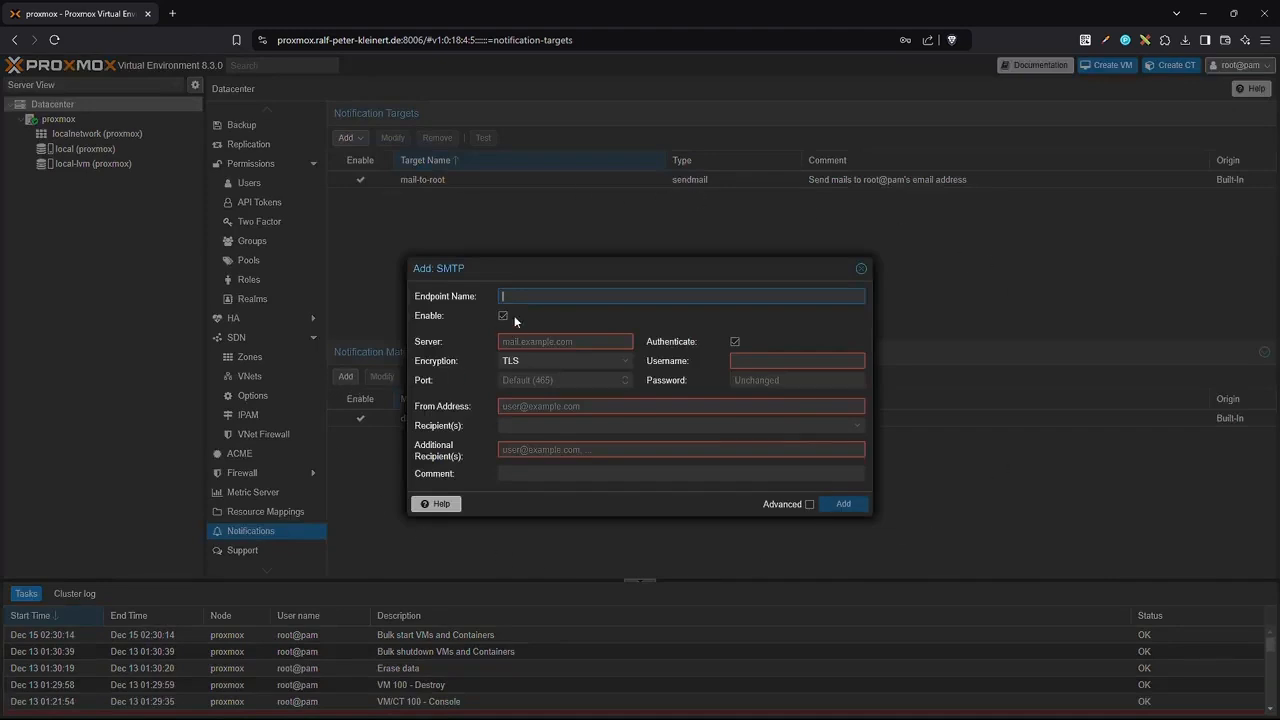
pyautogui.write('mail-an-tutorials-mail-adresse')
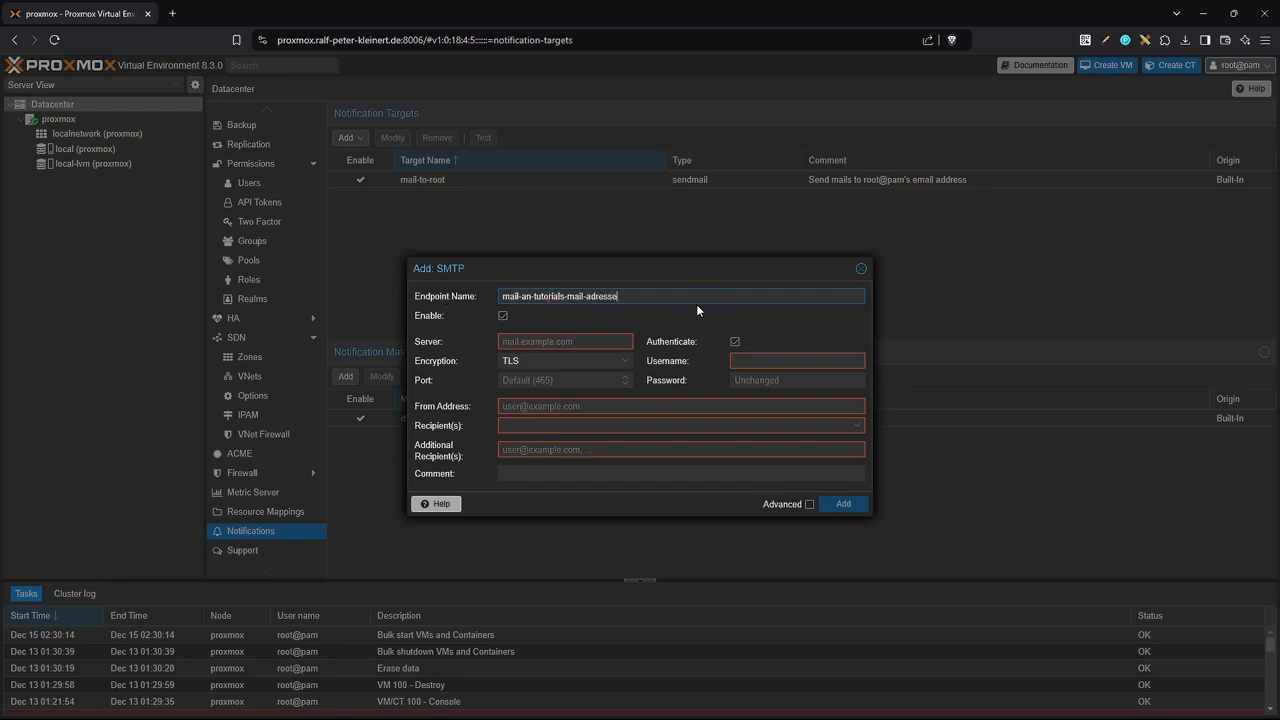
pyautogui.click(546, 342)
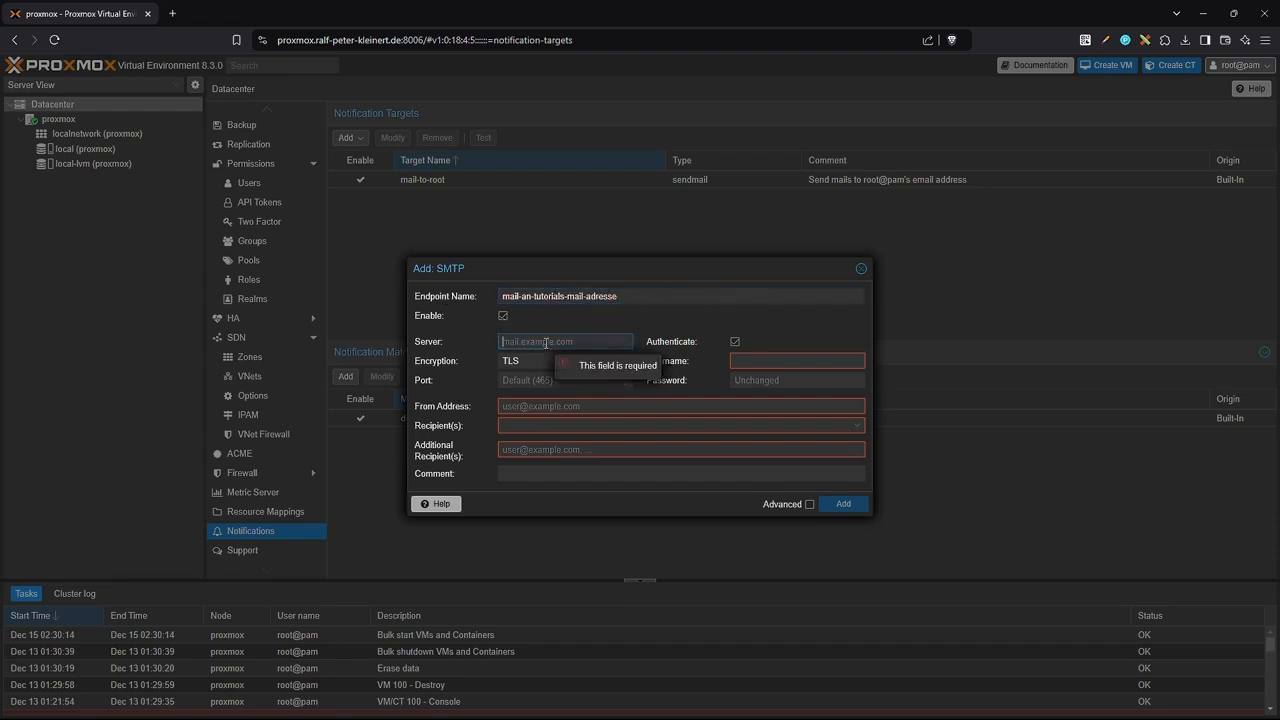
pyautogui.write('smtp.1blu.de')
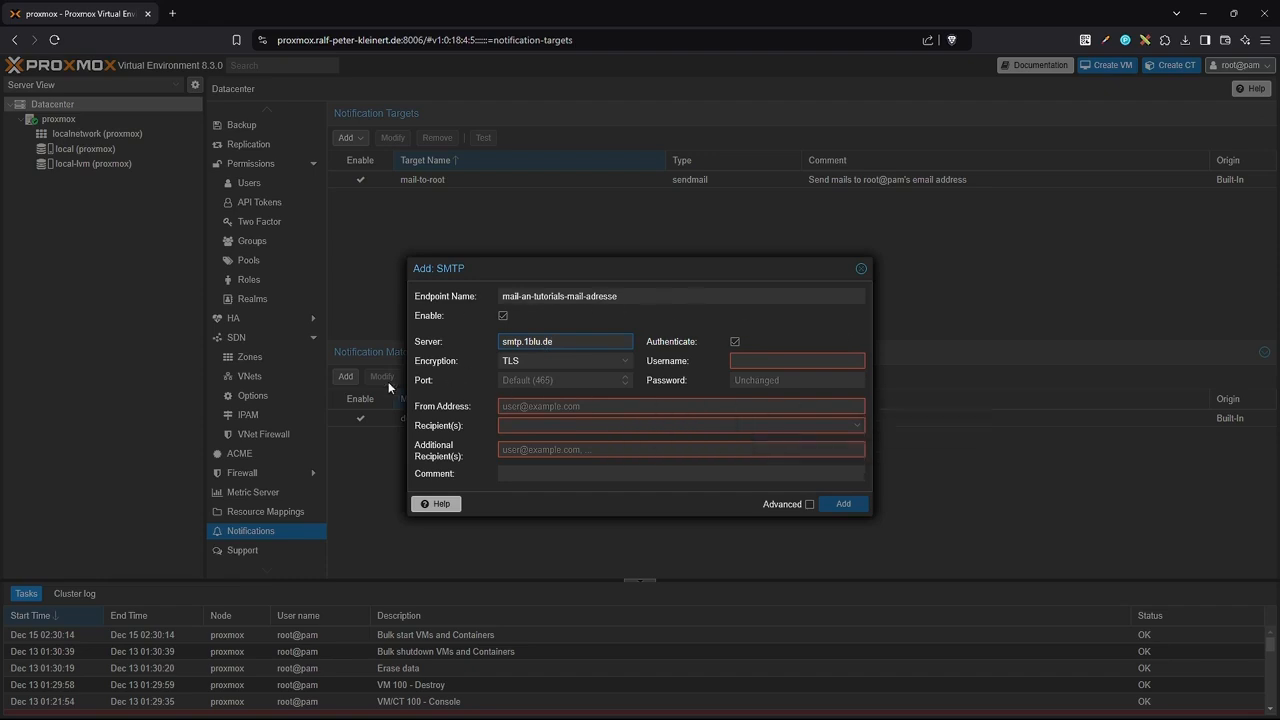
pyautogui.click(547, 380)
pyautogui.write('465')
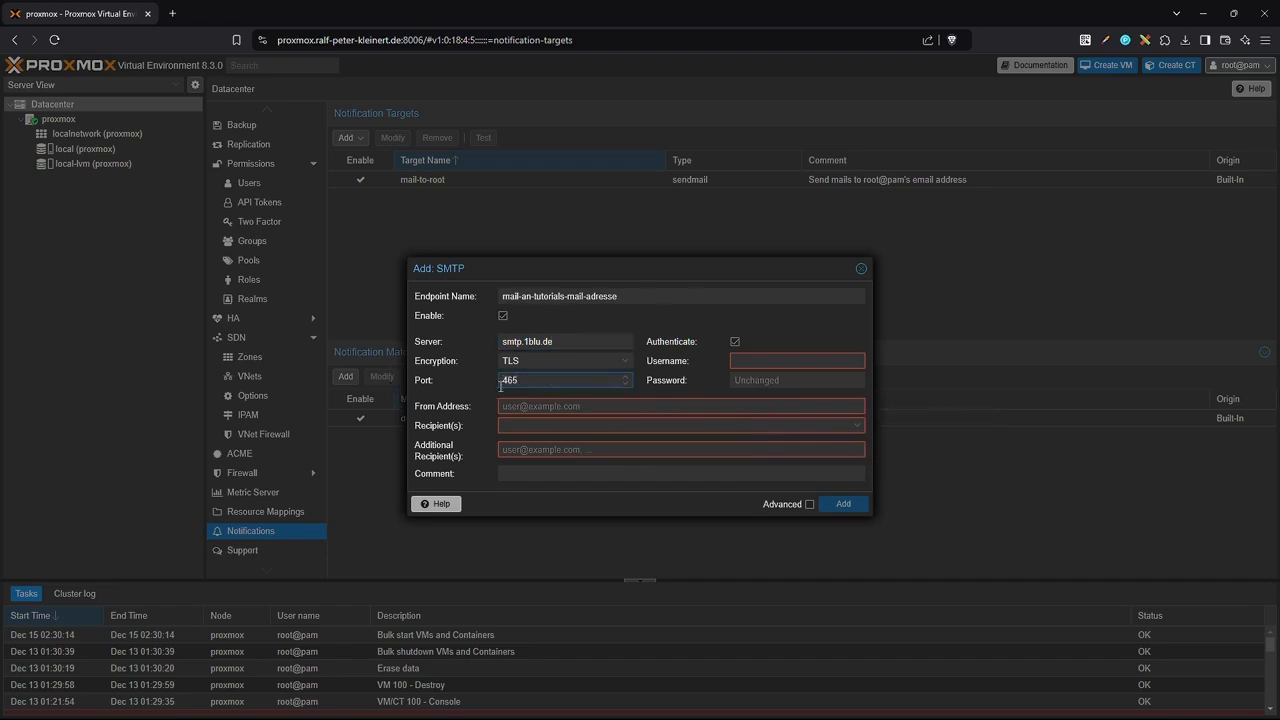
# Paste the SMTP account username and password into the target's login fields.
pyautogui.hotkey('alt', 'Tab')
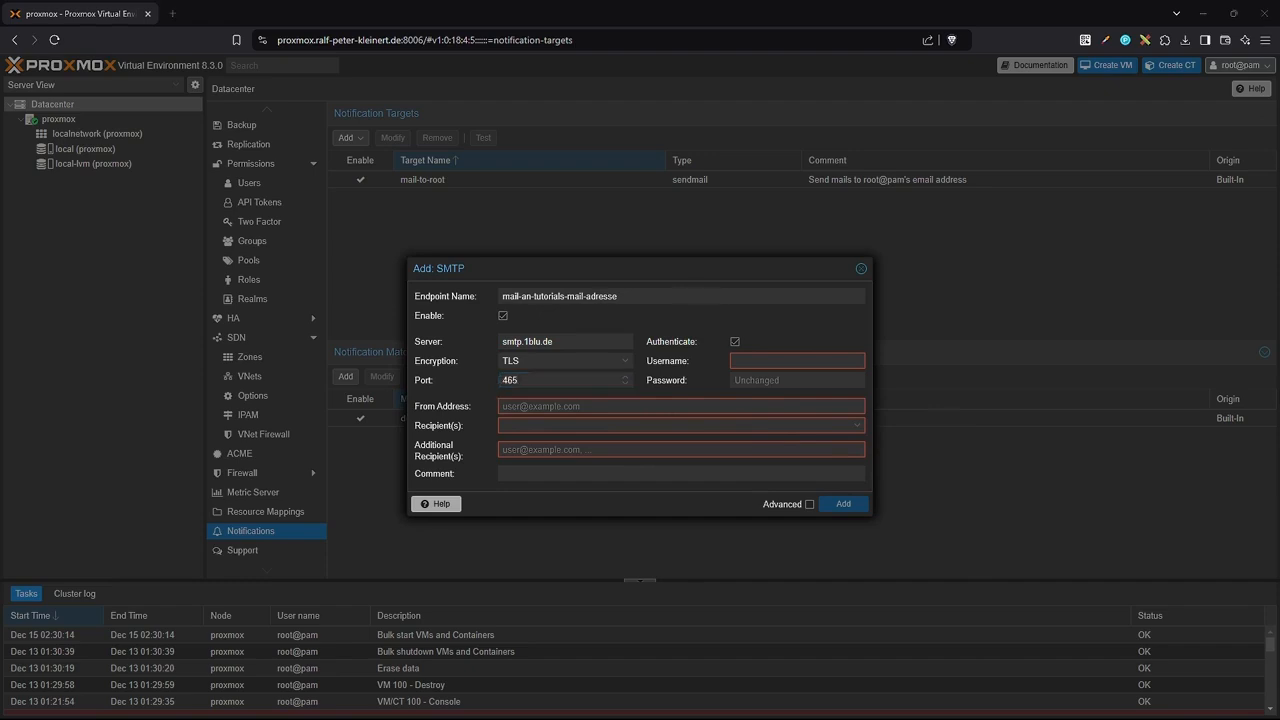
pyautogui.click(749, 361)
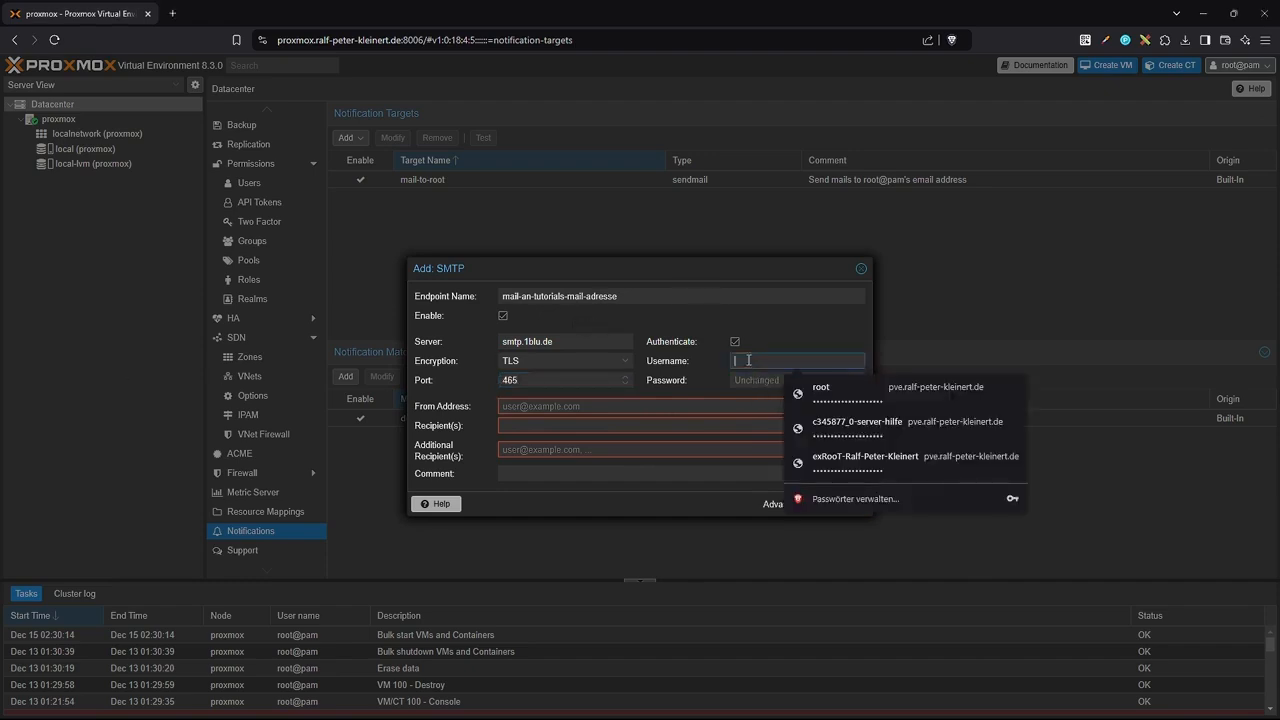
pyautogui.hotkey('ctrl', 'v')
pyautogui.click(741, 381)
pyautogui.hotkey('alt', 'Tab')
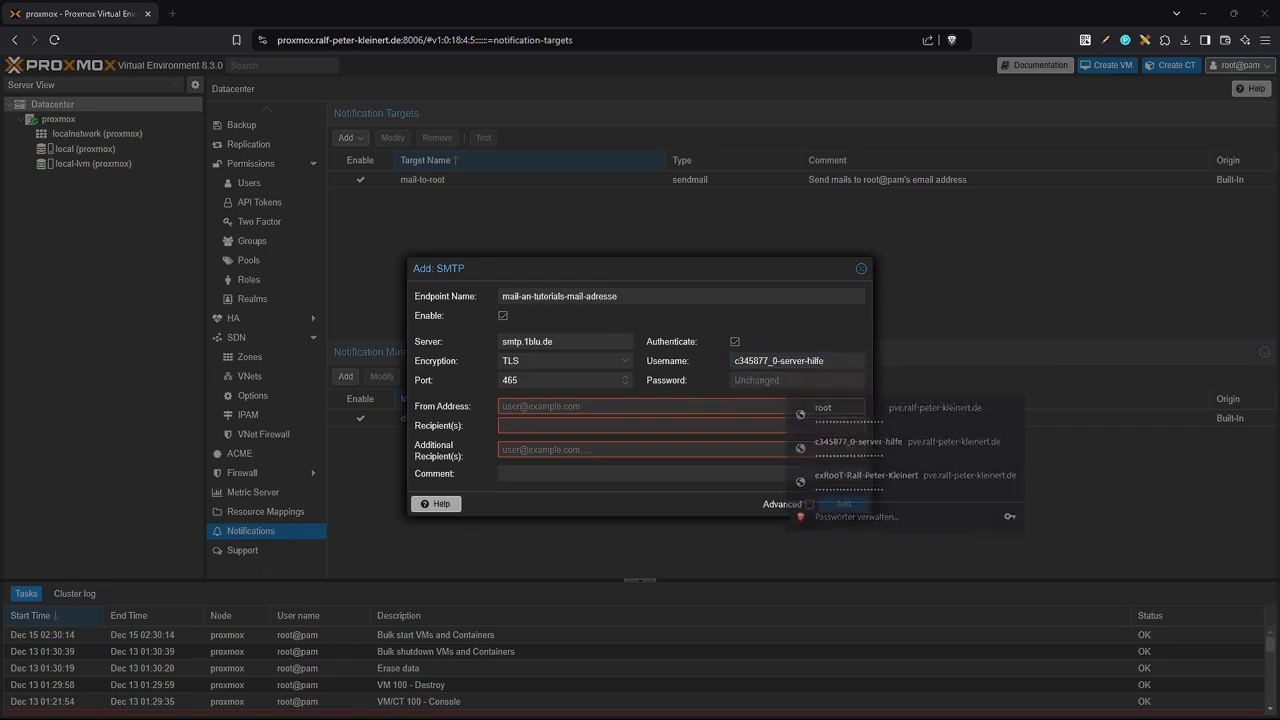
pyautogui.hotkey('alt', 'Tab')
pyautogui.hotkey('ctrl', 'v')
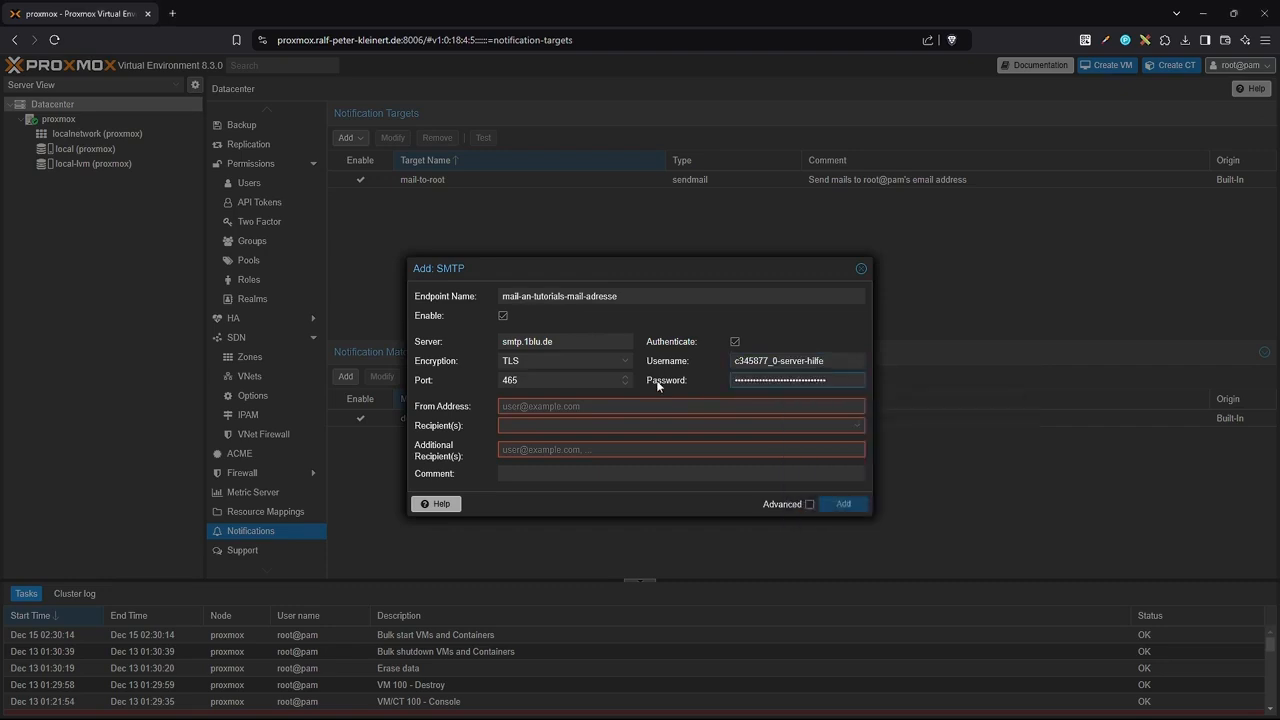
pyautogui.click(542, 407)
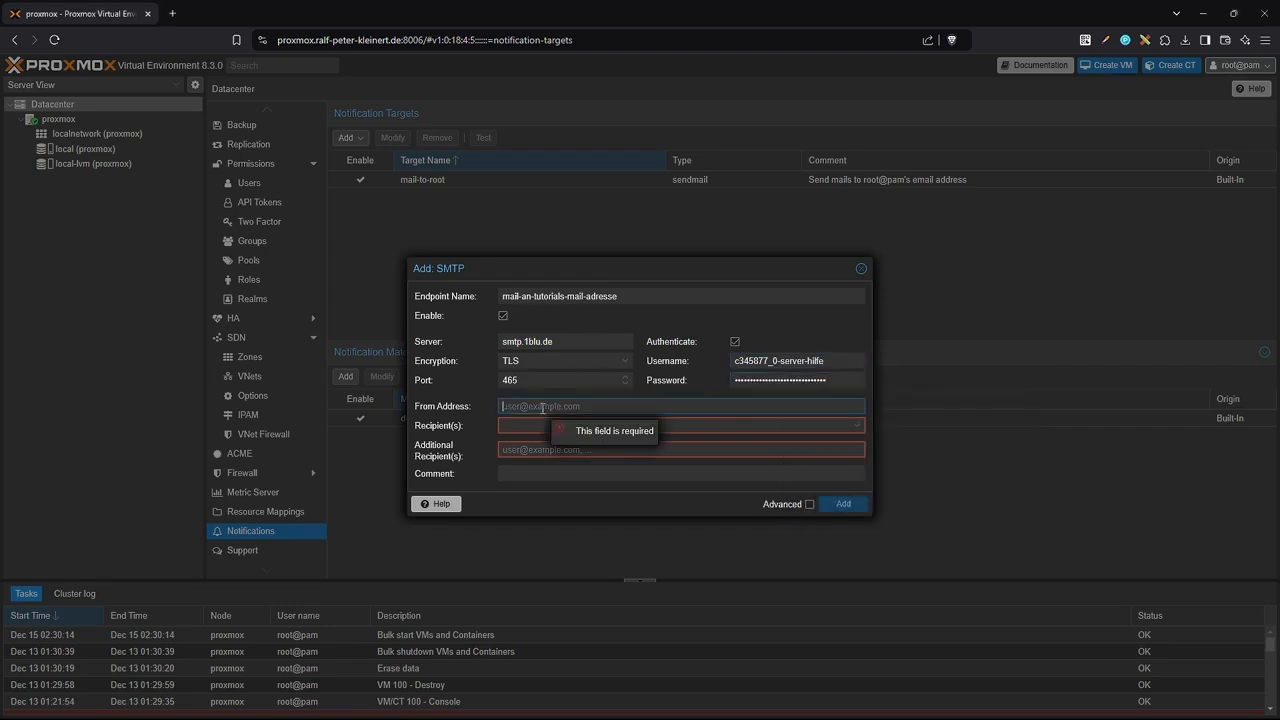
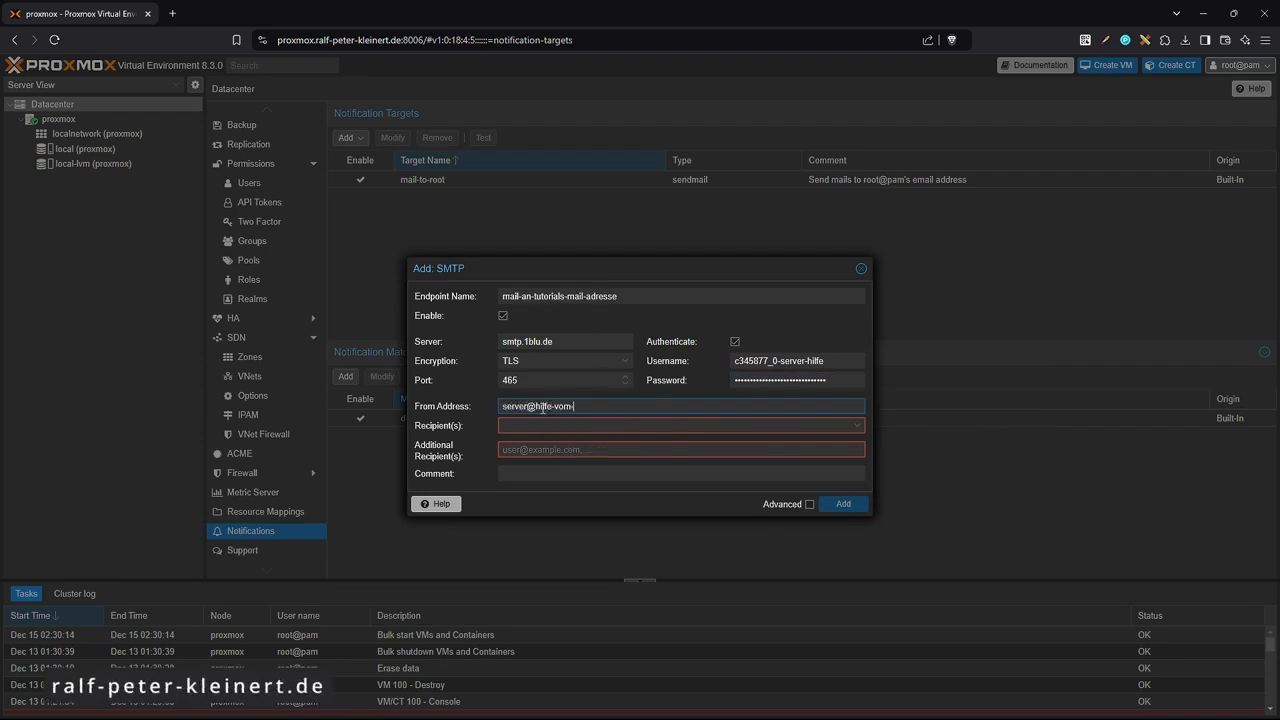
# Enter the sender address, an additional recipient address and the comment 'Tutorial Mail'.
pyautogui.click(508, 427)
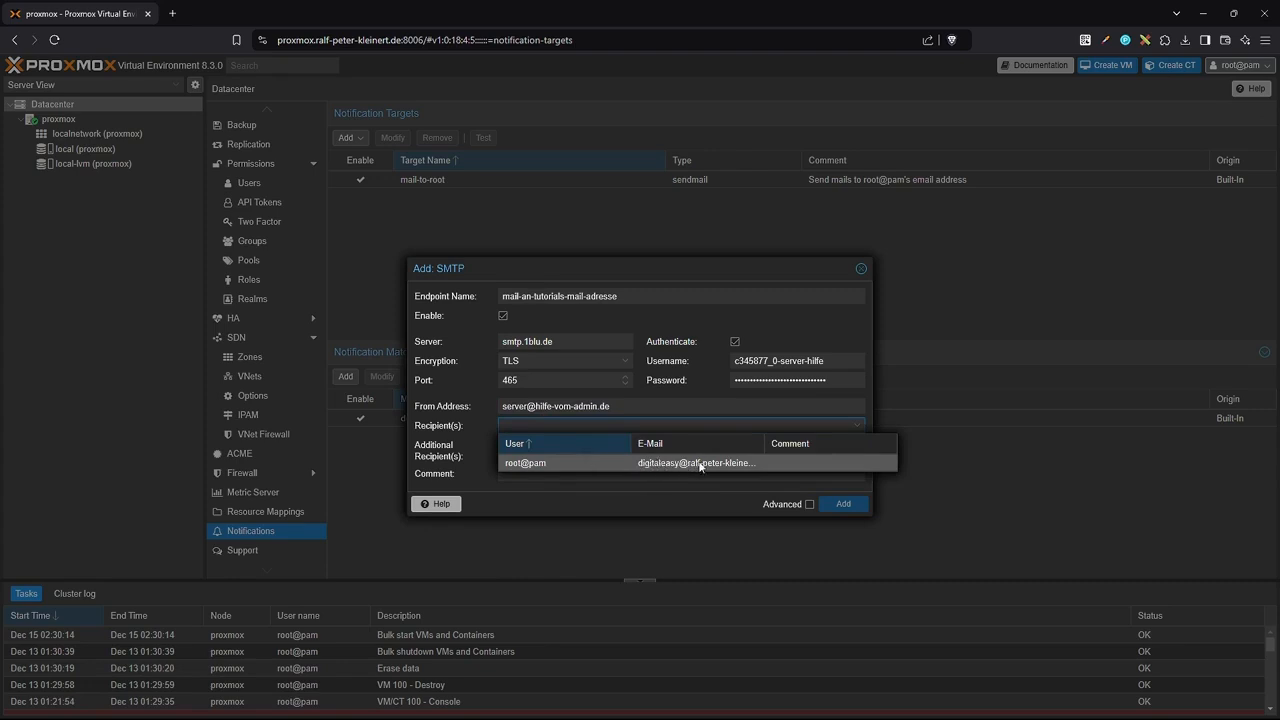
pyautogui.click(681, 426)
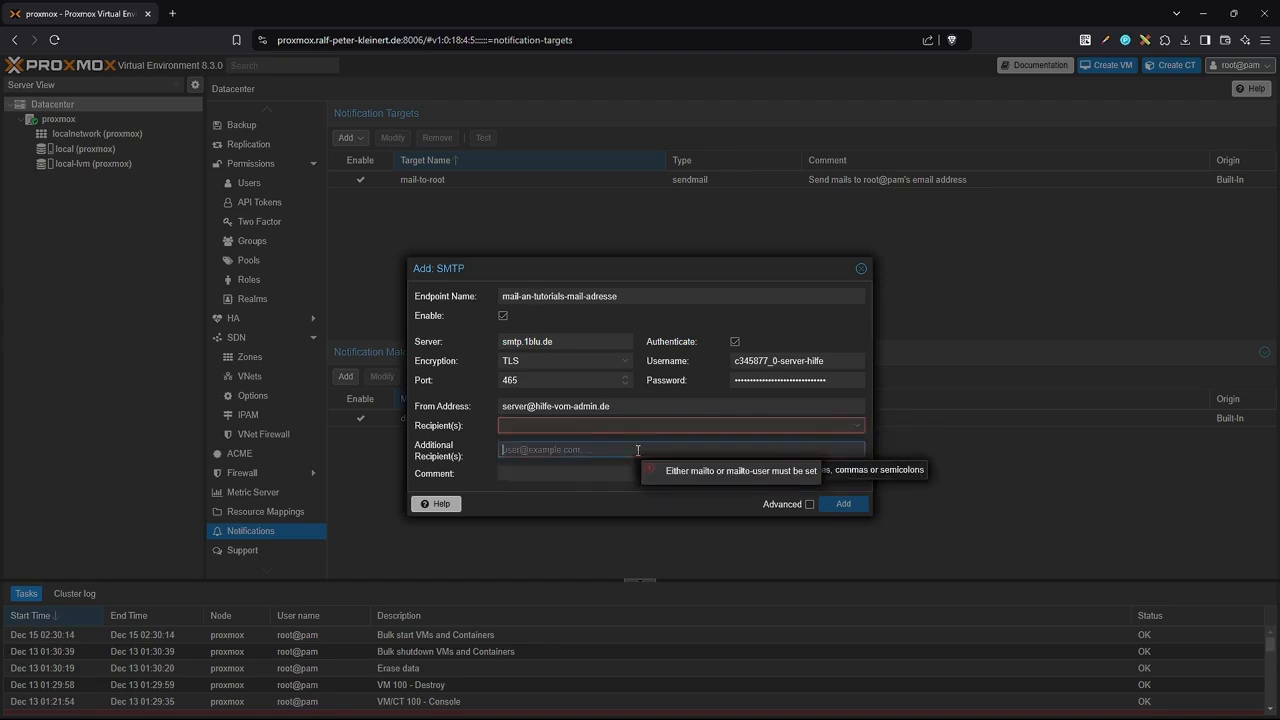
pyautogui.click(638, 450)
pyautogui.click(518, 472)
pyautogui.write('Tutorial Mail')
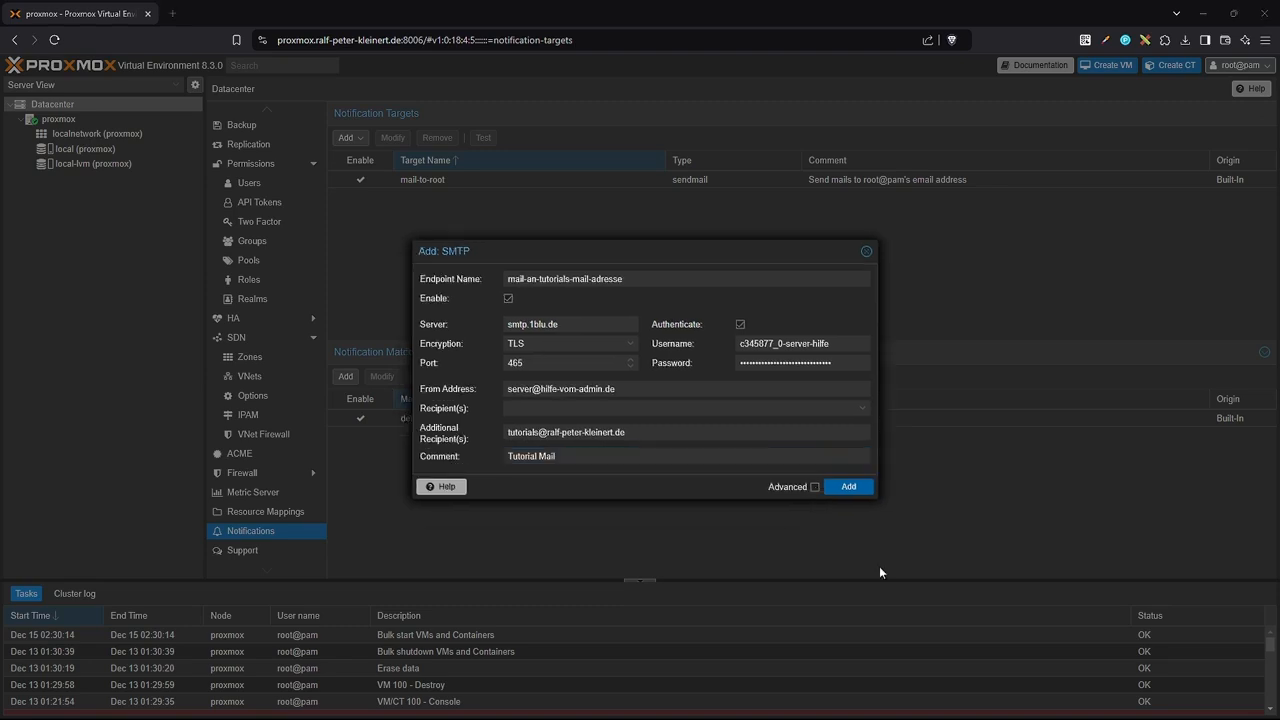
# Check the advanced SMTP settings and save the new target.
pyautogui.click(814, 487)
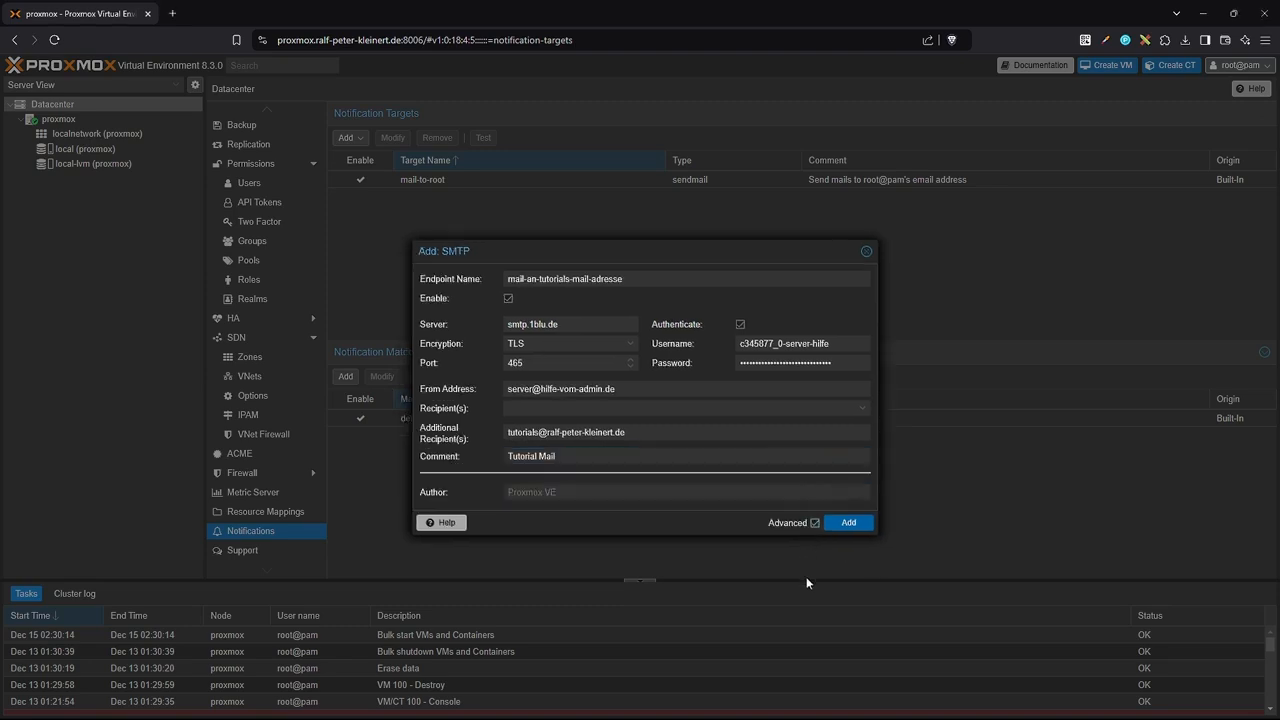
pyautogui.click(511, 492)
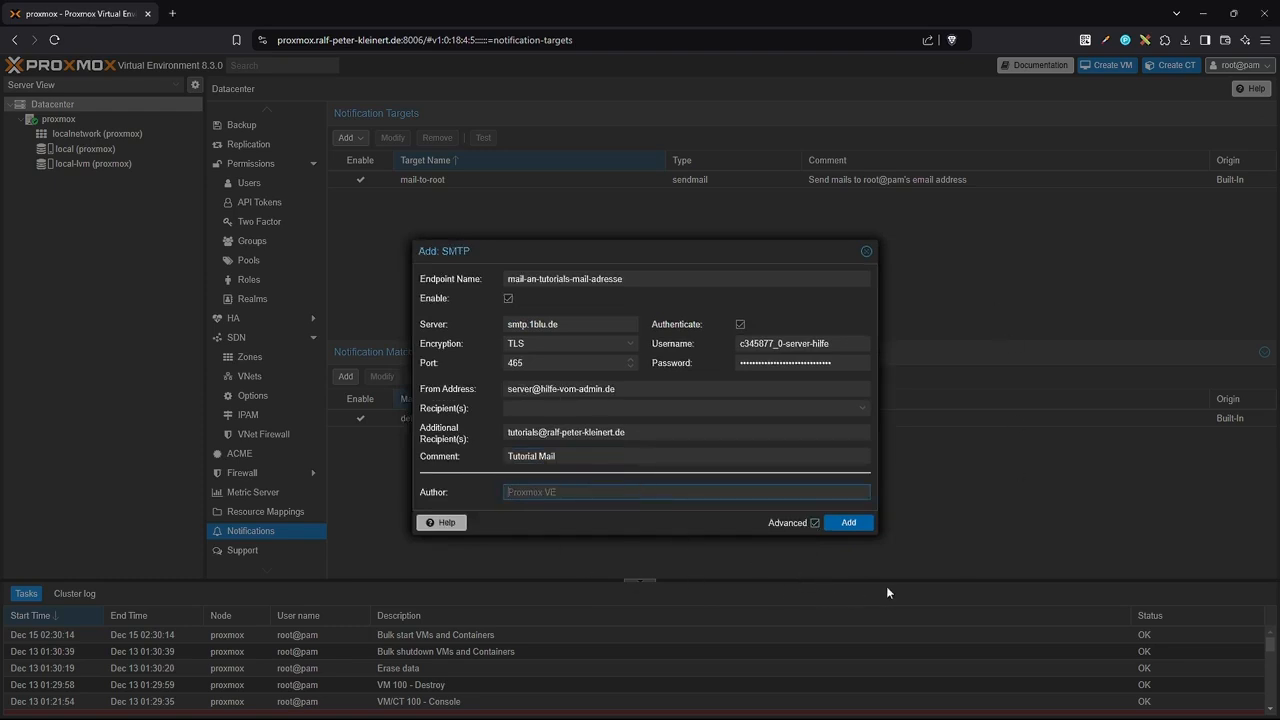
pyautogui.click(845, 523)
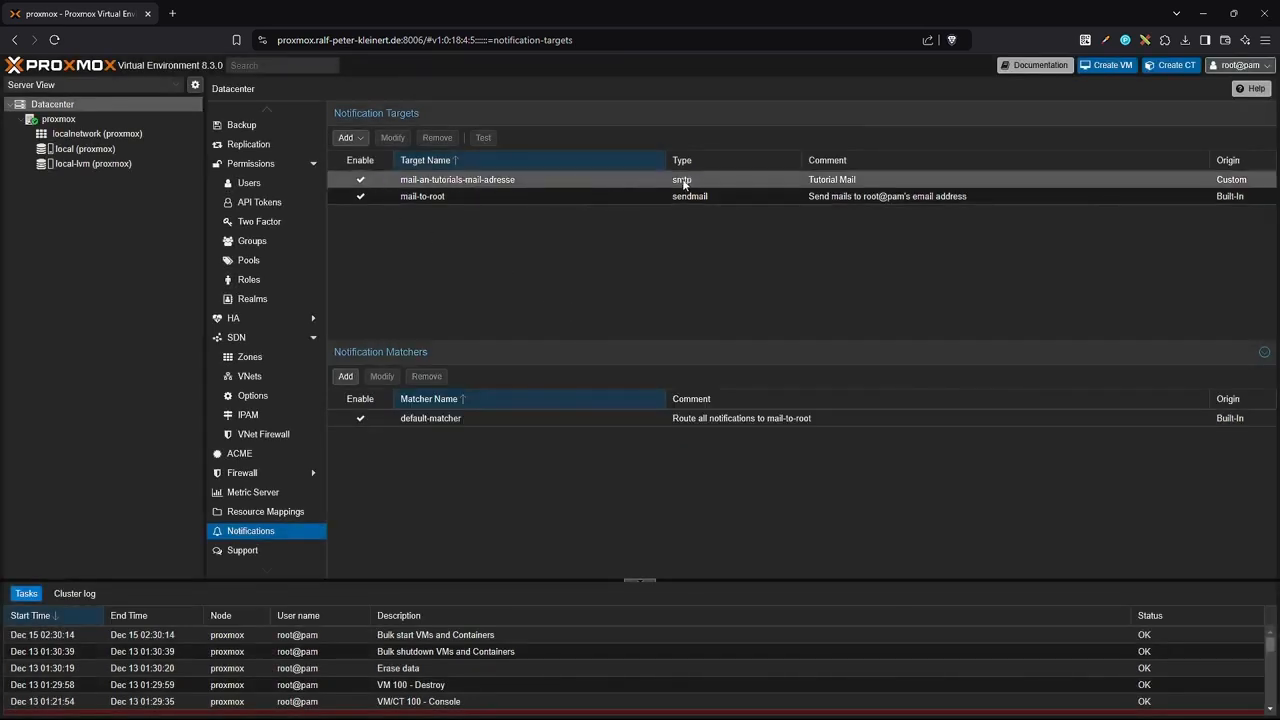
pyautogui.click(790, 179)
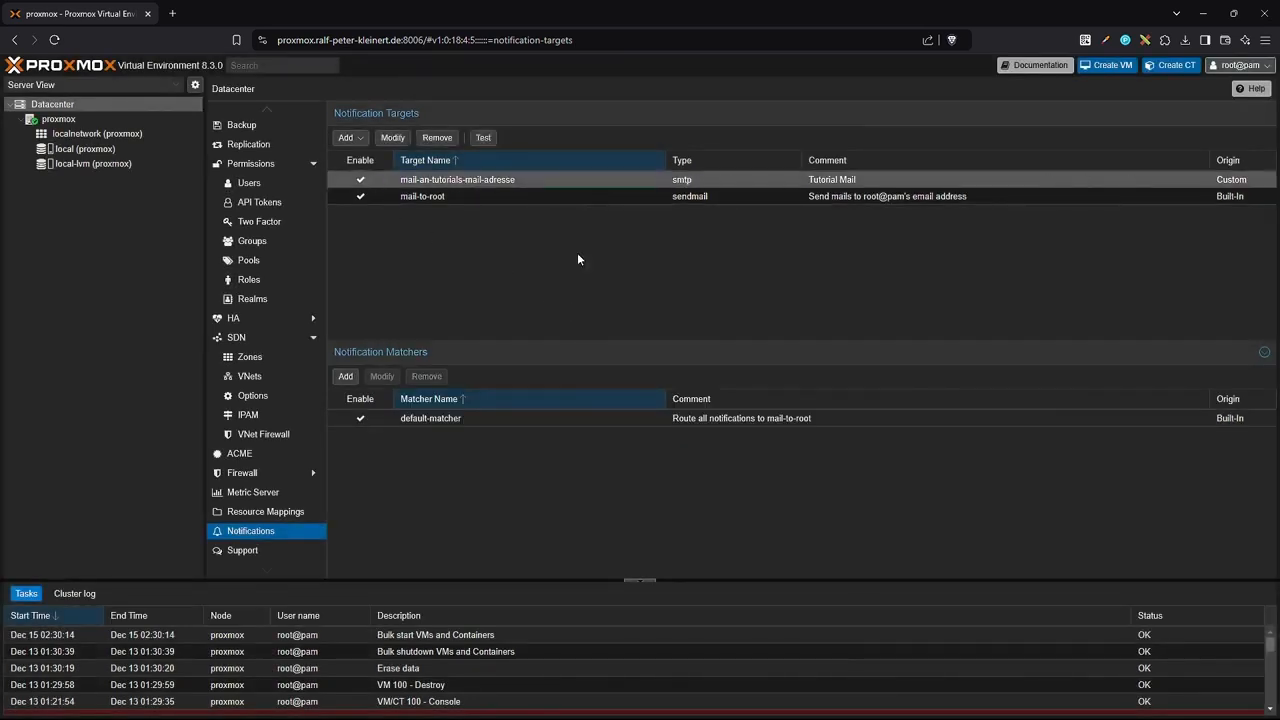
# Send a test notification to mail-an-tutorials-mail-adresse and check the webmail inbox.
pyautogui.click(482, 139)
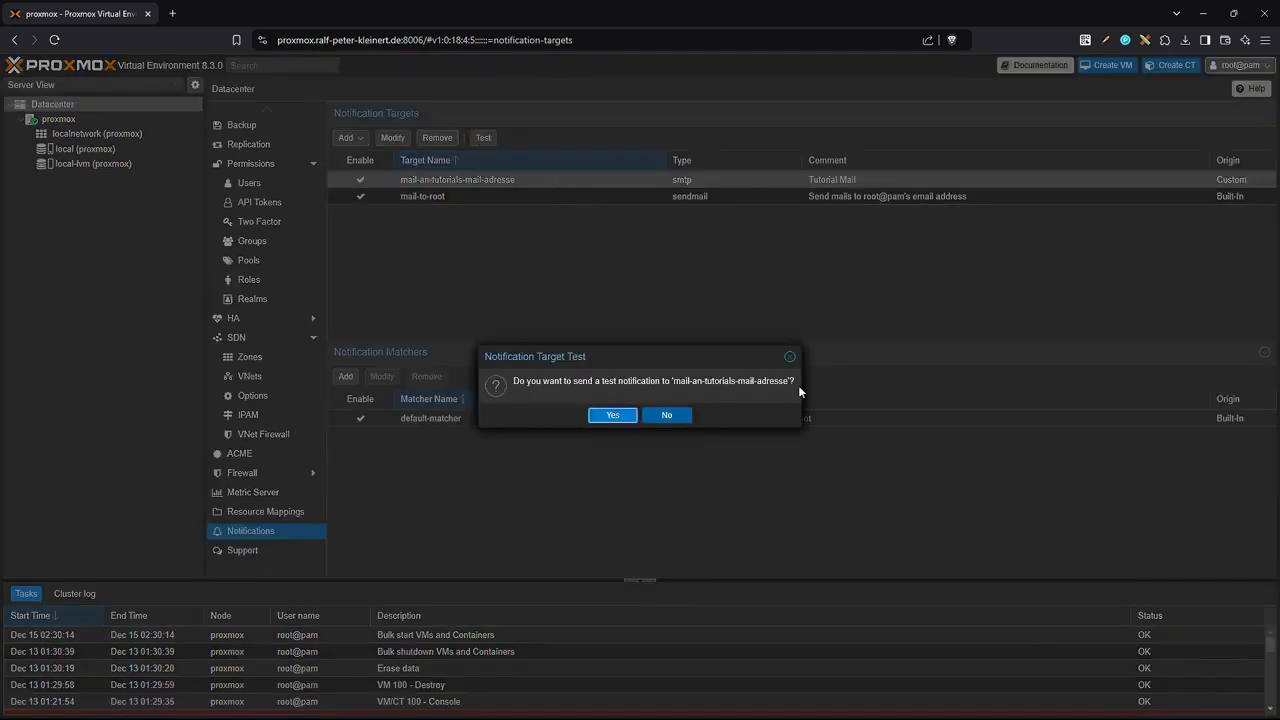
pyautogui.click(608, 417)
pyautogui.click(642, 415)
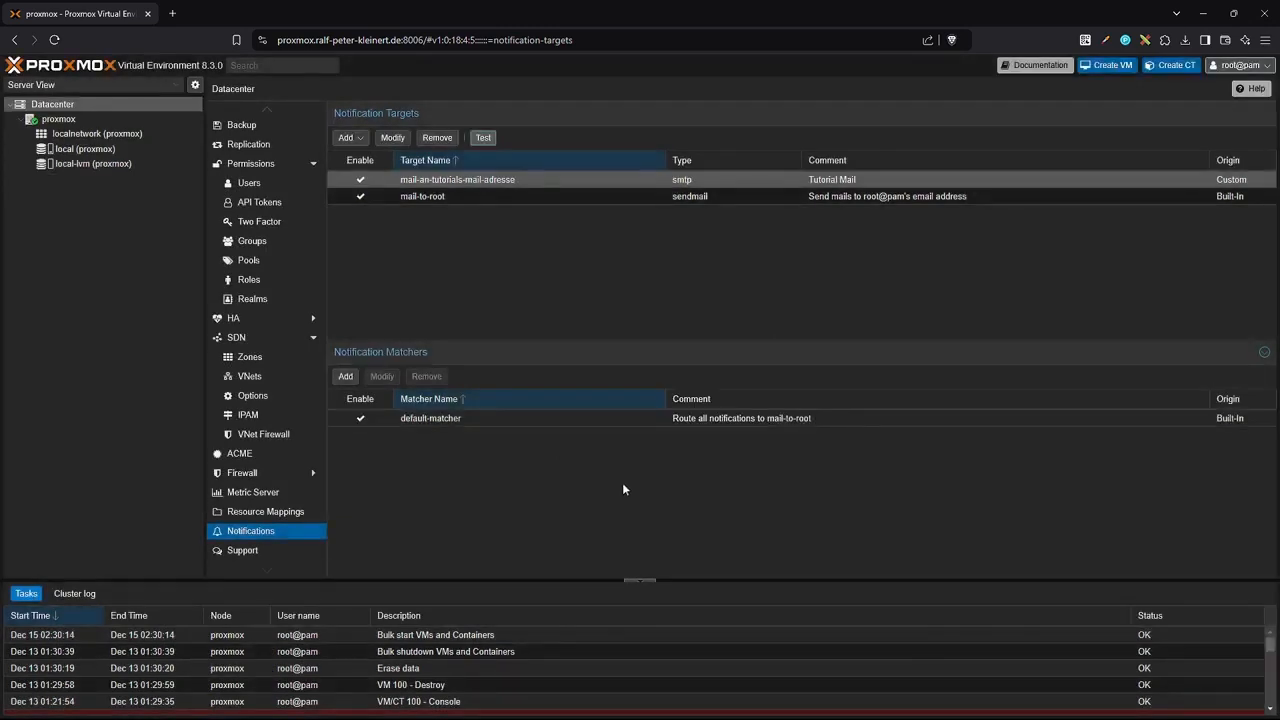
pyautogui.moveTo(0, 329); pyautogui.dragTo(636, 188)
pyautogui.click(575, 248)
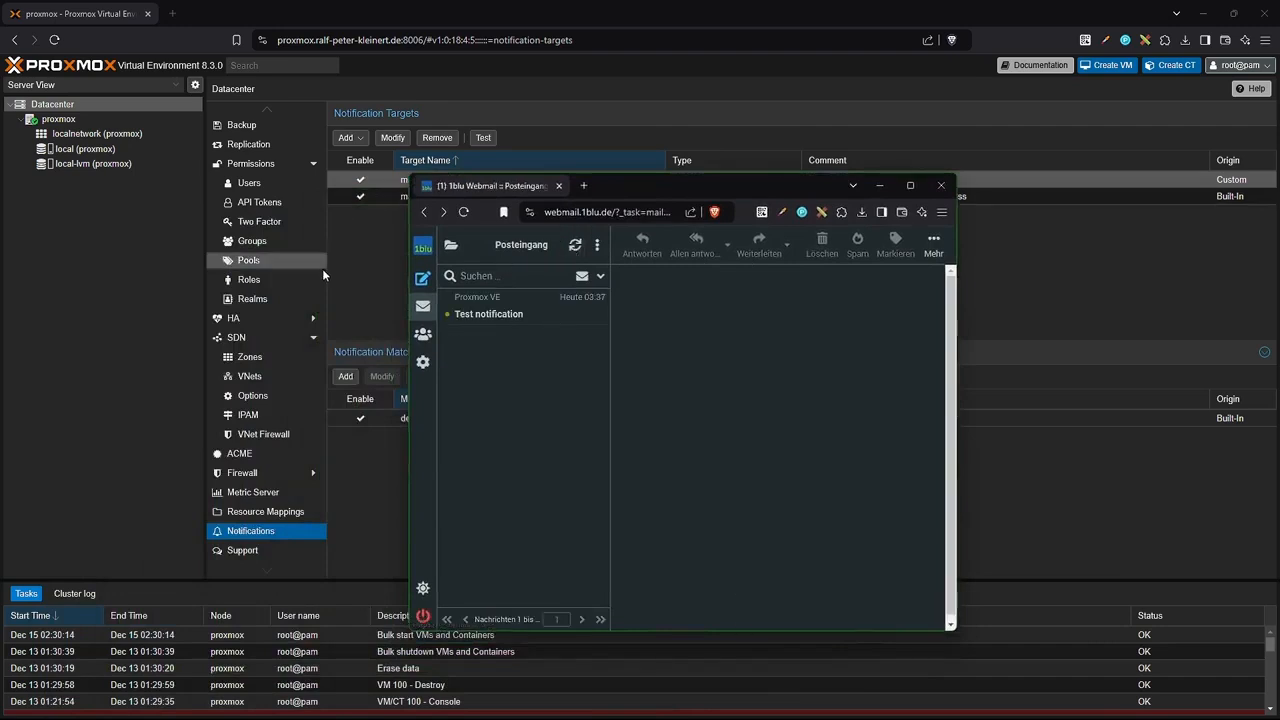
# Read the 'Test notification' mail, then move the webmail window aside.
pyautogui.click(478, 314)
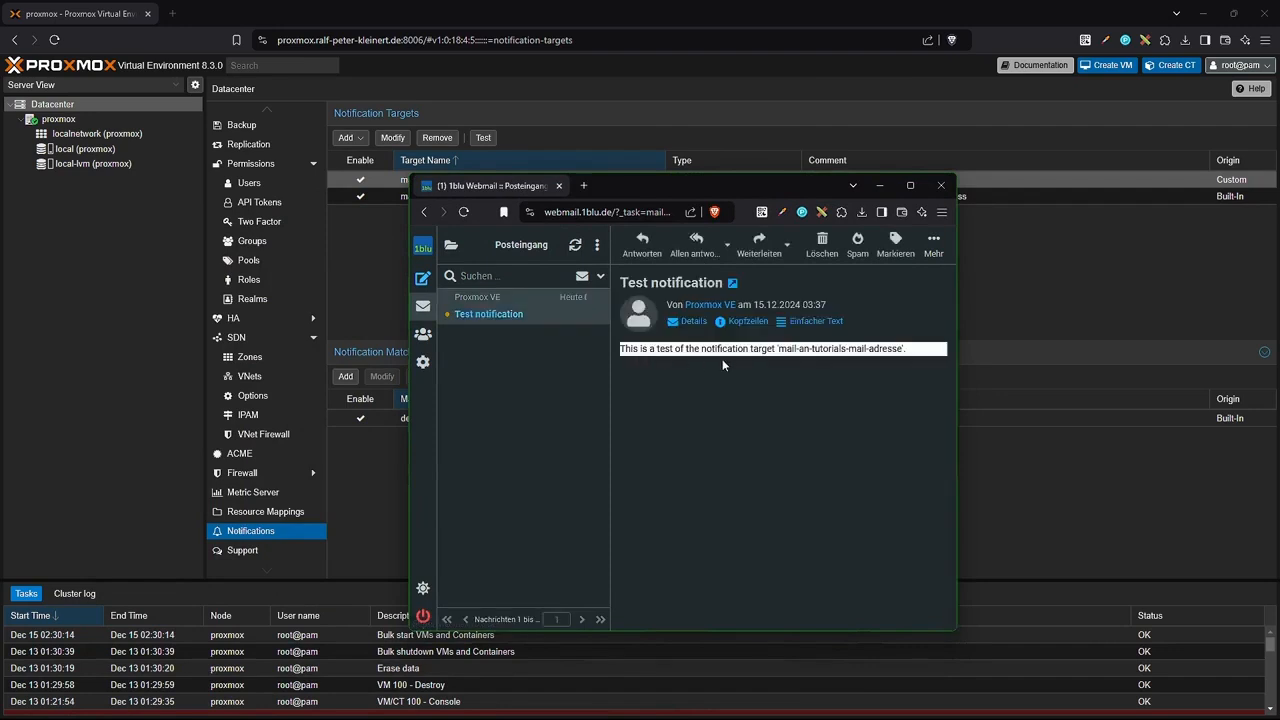
pyautogui.moveTo(691, 186); pyautogui.dragTo(0, 192)
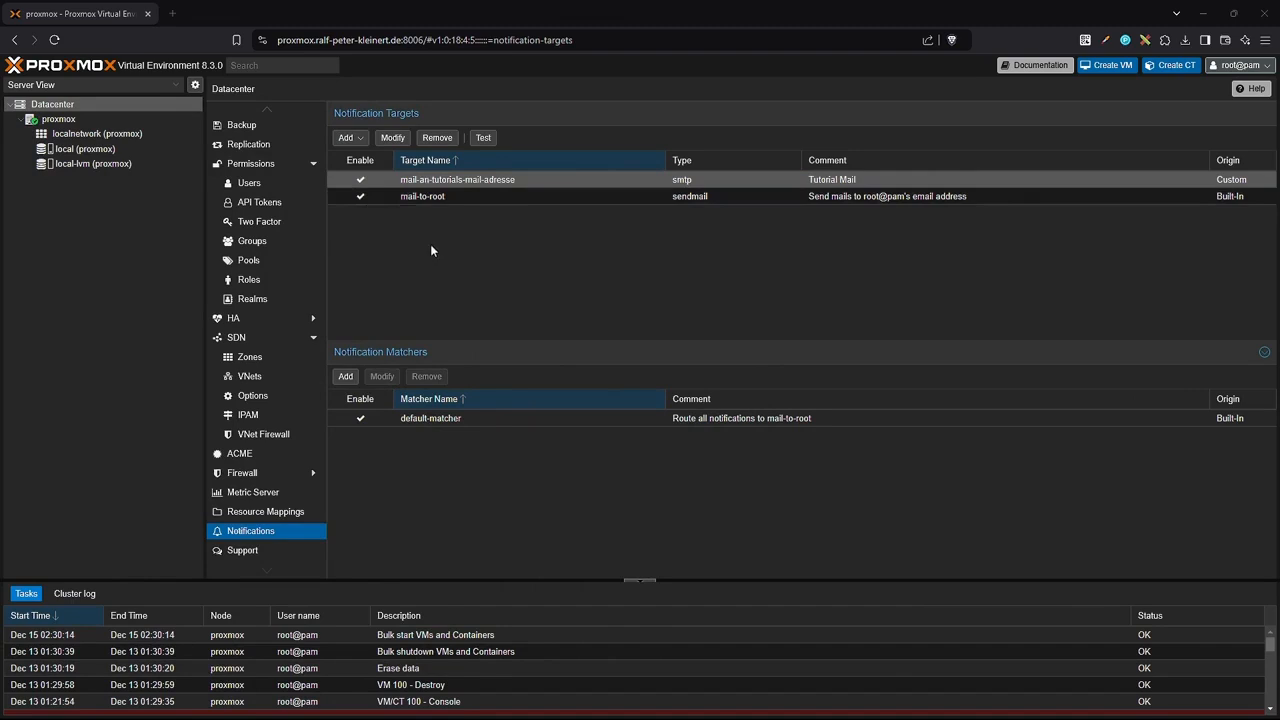
# Disable the built-in mail-to-root notification target.
pyautogui.click(470, 196)
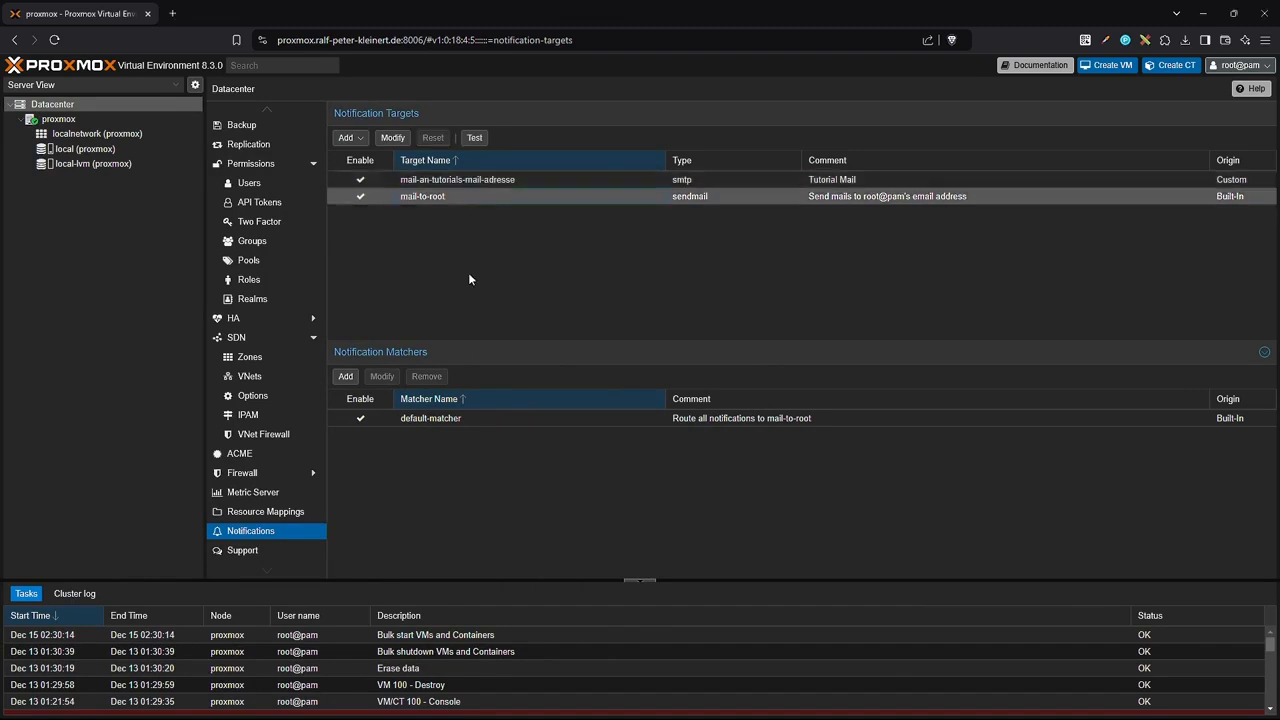
pyautogui.click(393, 138)
pyautogui.click(845, 483)
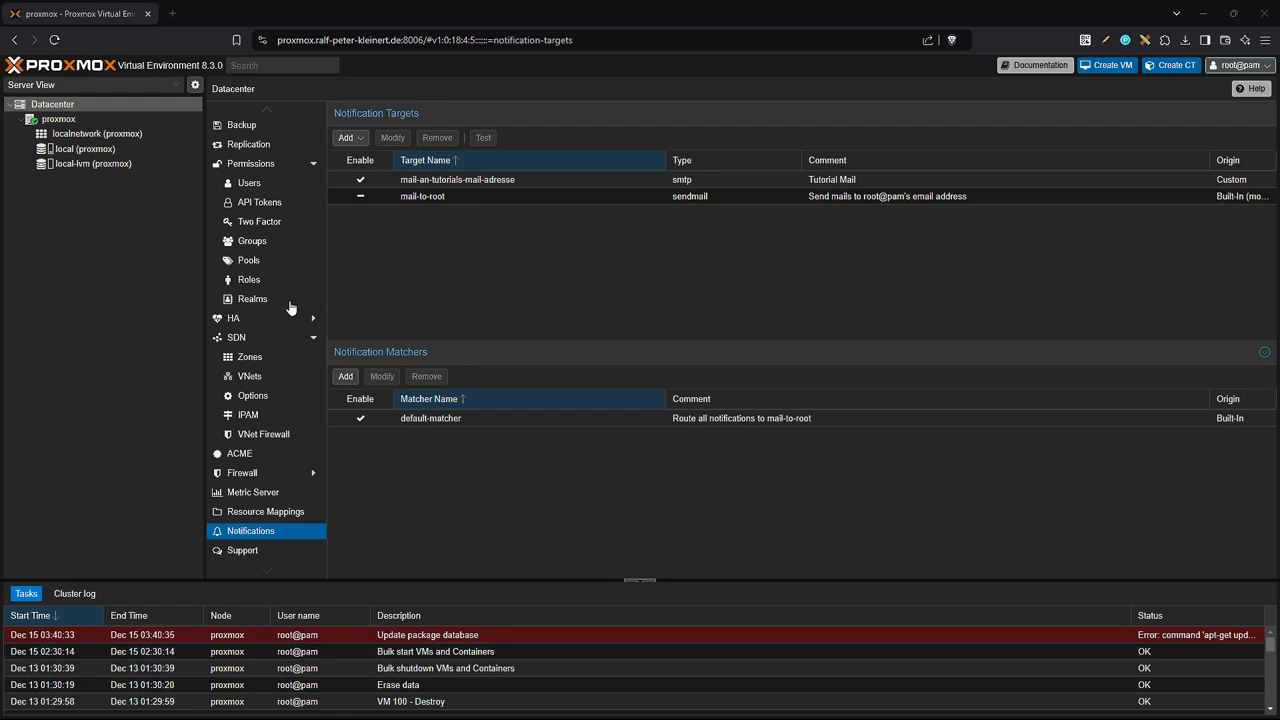
pyautogui.click(346, 376)
# Name the matcher update-an-mail-tutorials and add a rule matching type = package-updates.
pyautogui.write('upd')
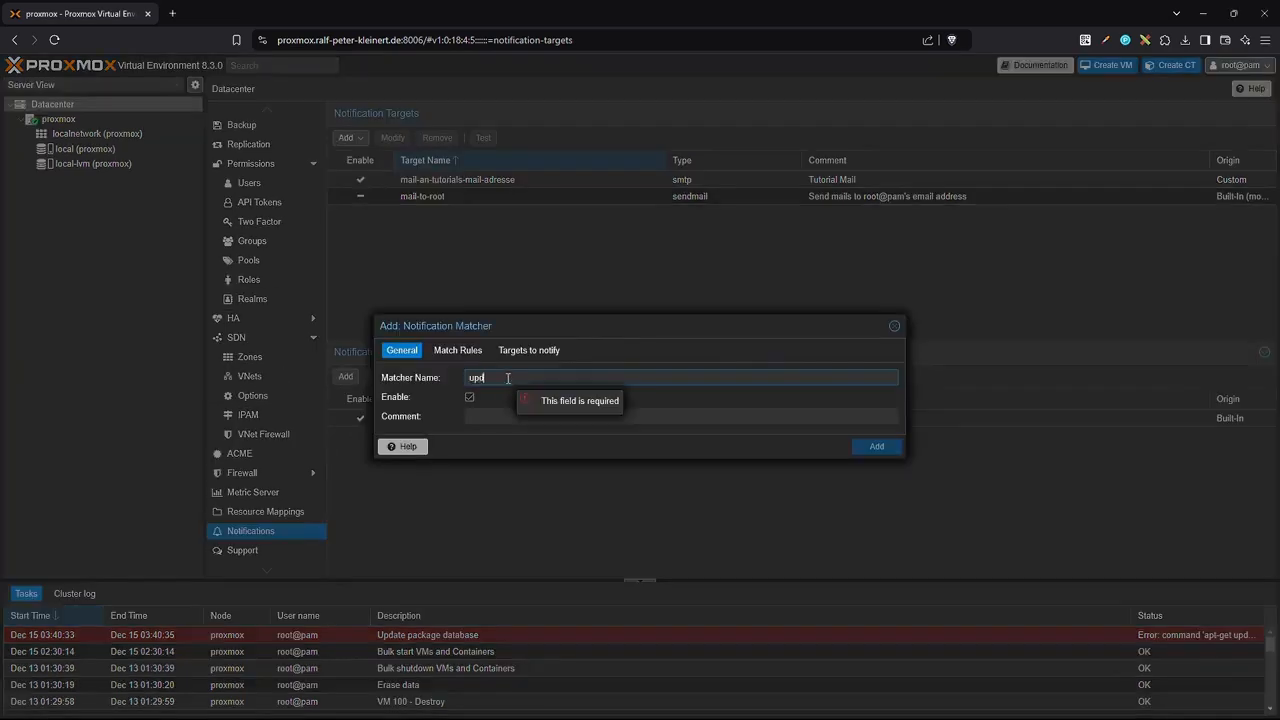
pyautogui.write('ate-an-mail')
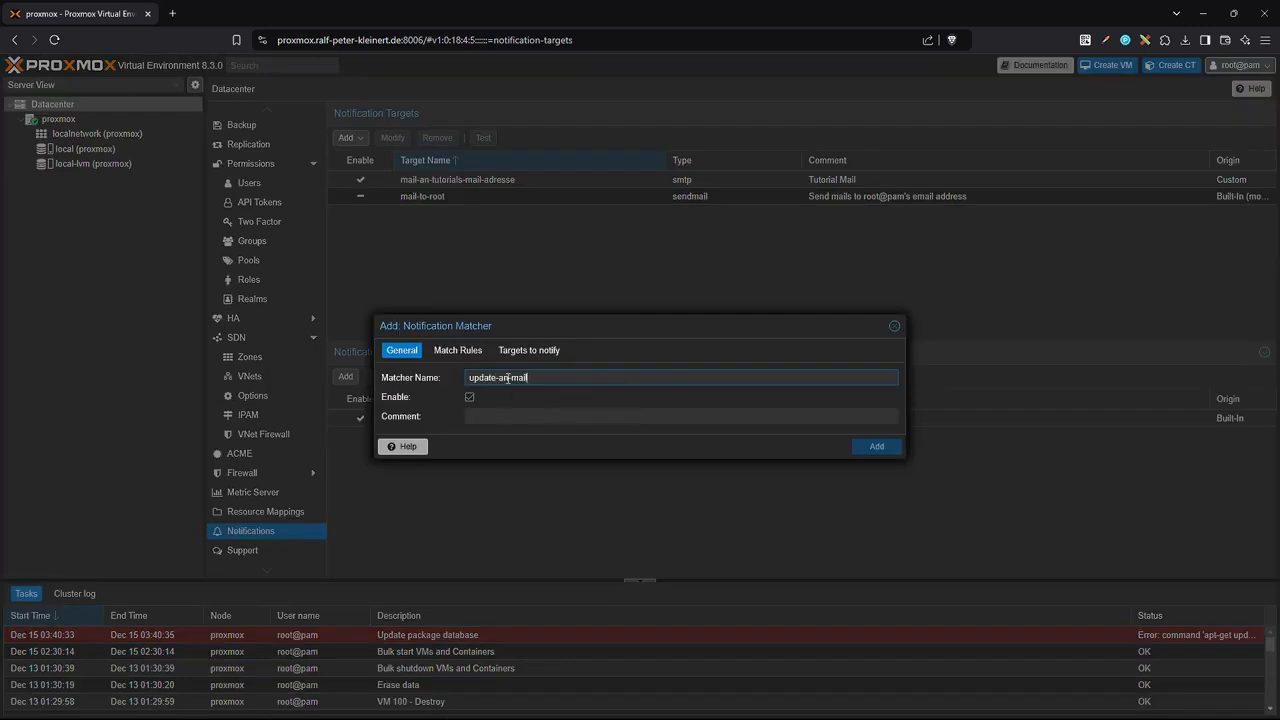
pyautogui.write('-tutorials')
pyautogui.click(445, 352)
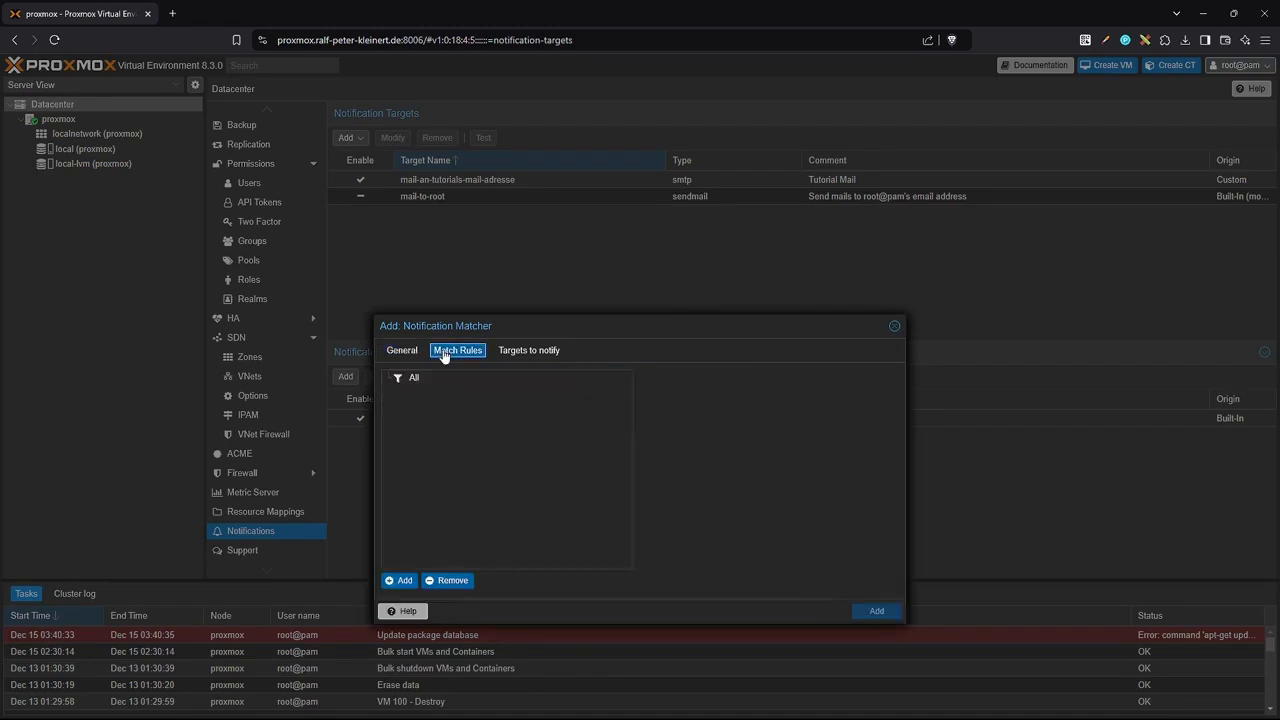
pyautogui.click(400, 580)
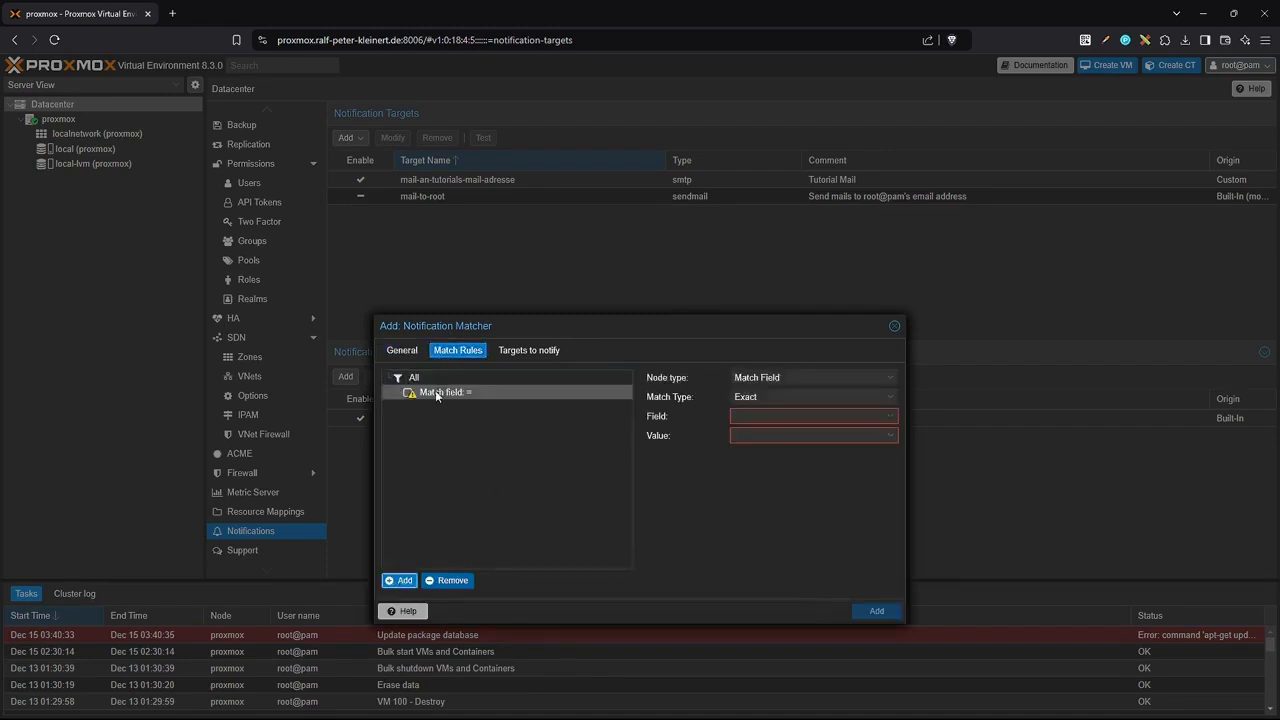
pyautogui.click(889, 377)
pyautogui.click(889, 377)
pyautogui.click(889, 398)
pyautogui.click(889, 398)
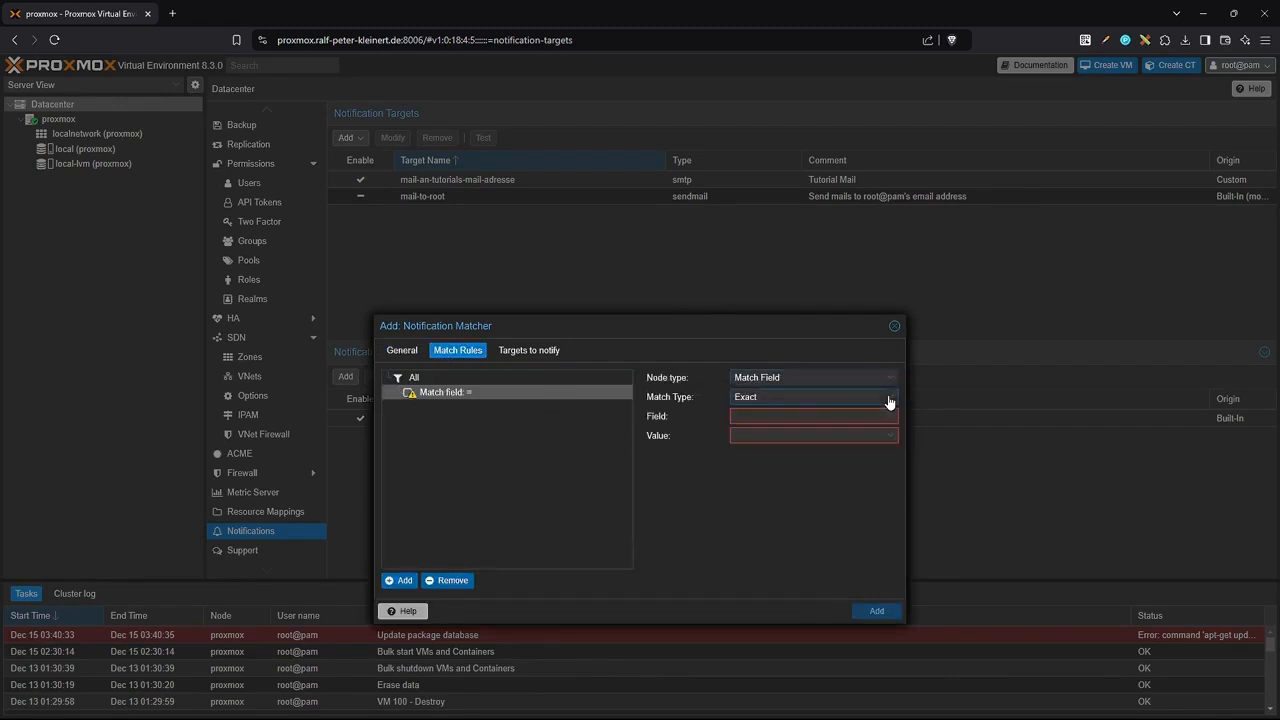
pyautogui.click(889, 418)
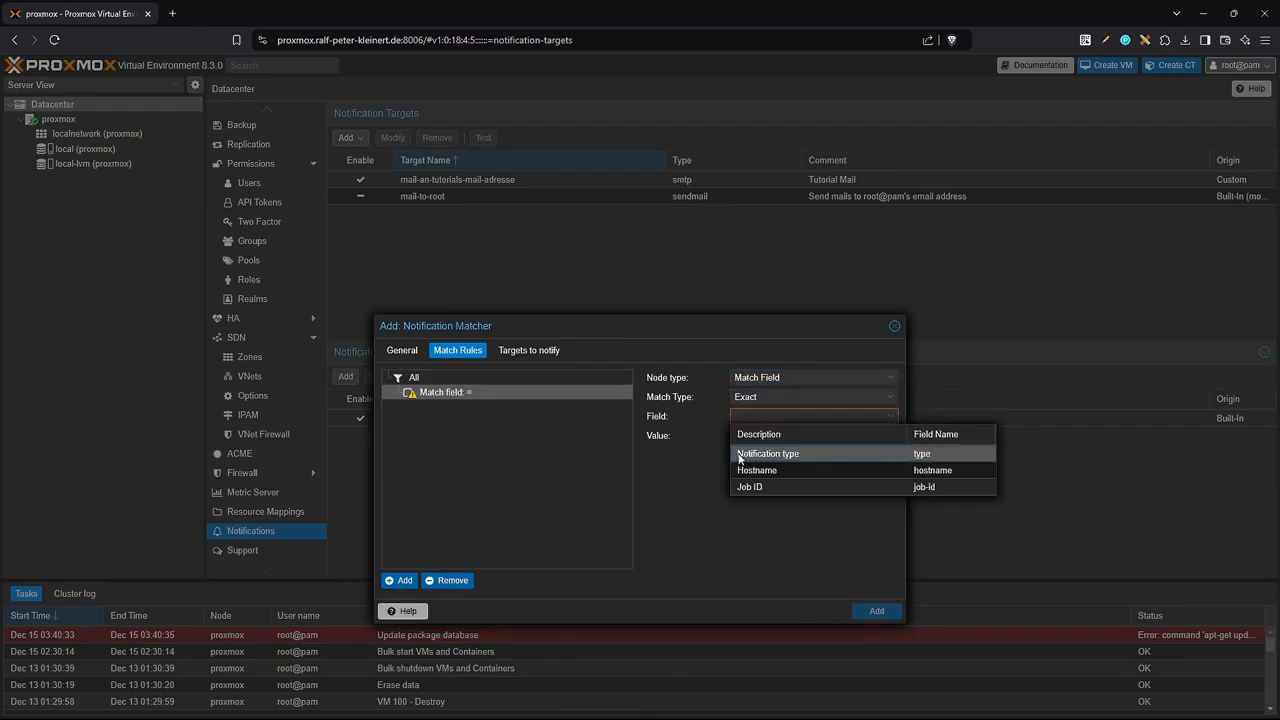
pyautogui.click(777, 456)
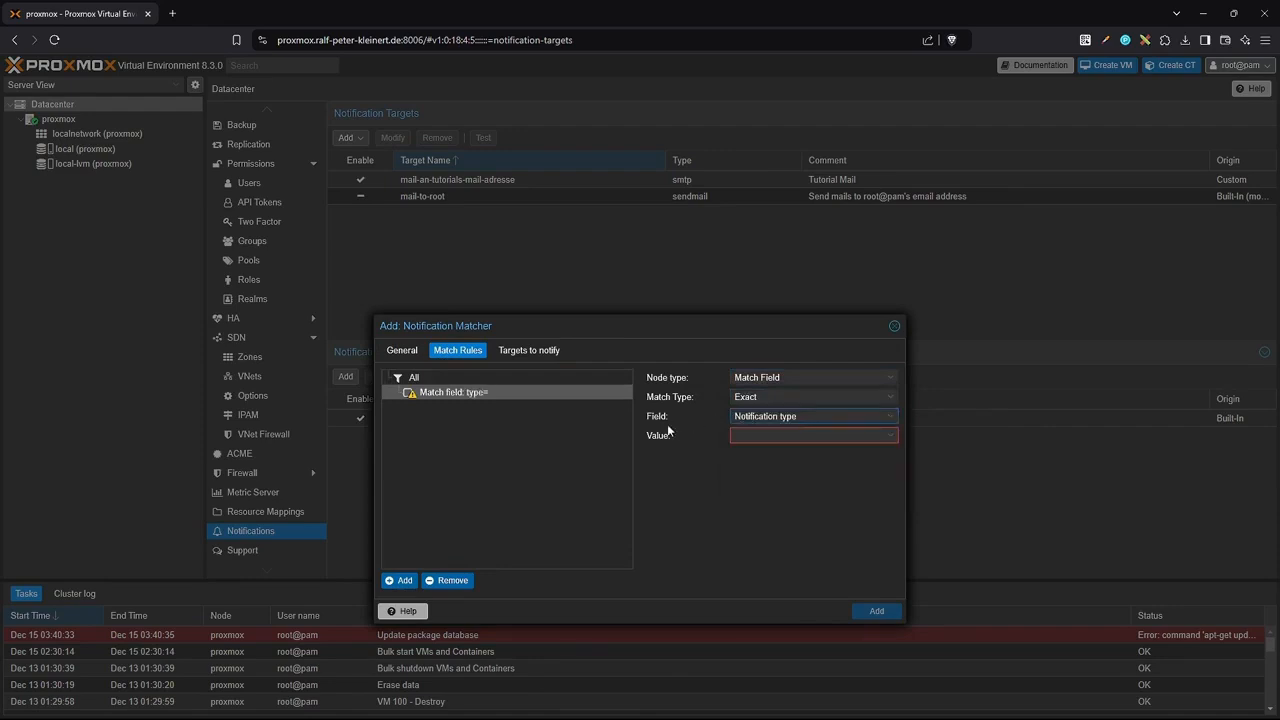
pyautogui.click(889, 437)
pyautogui.click(902, 474)
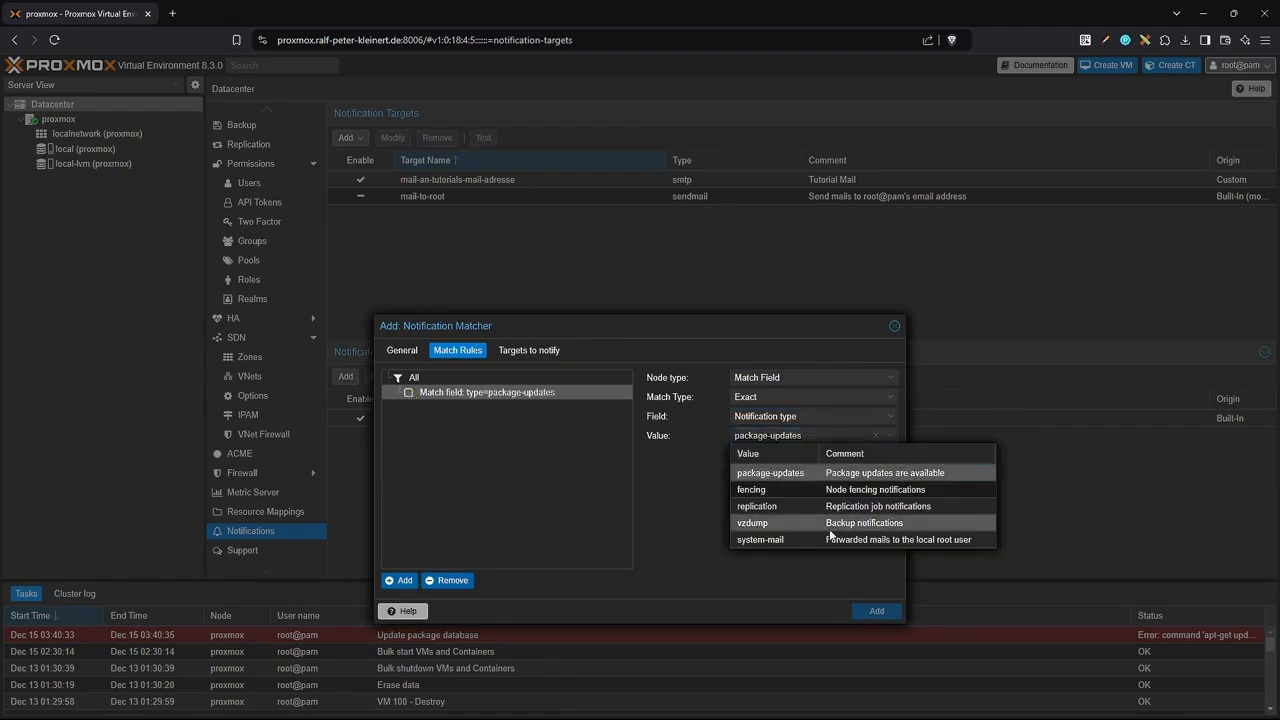
pyautogui.click(670, 506)
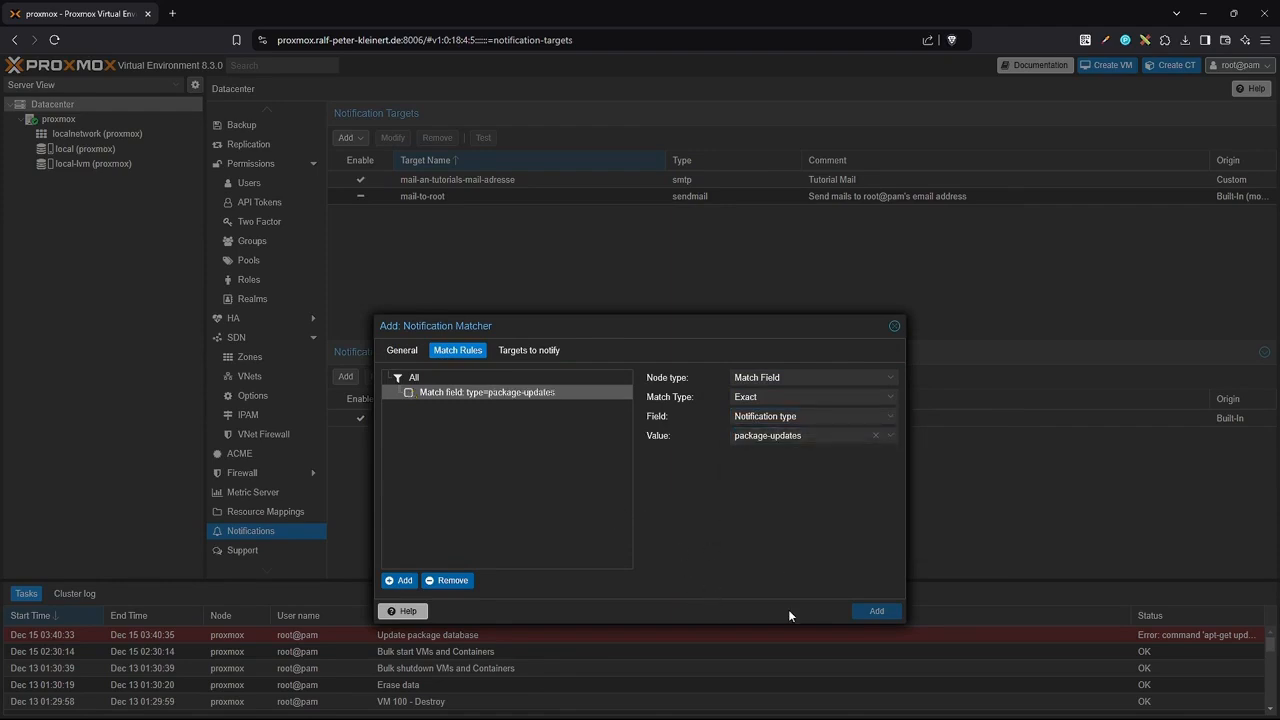
# Select mail-an-tutorials-mail-adresse as the target to notify and save the matcher.
pyautogui.click(529, 350)
pyautogui.moveTo(498, 379); pyautogui.dragTo(552, 379)
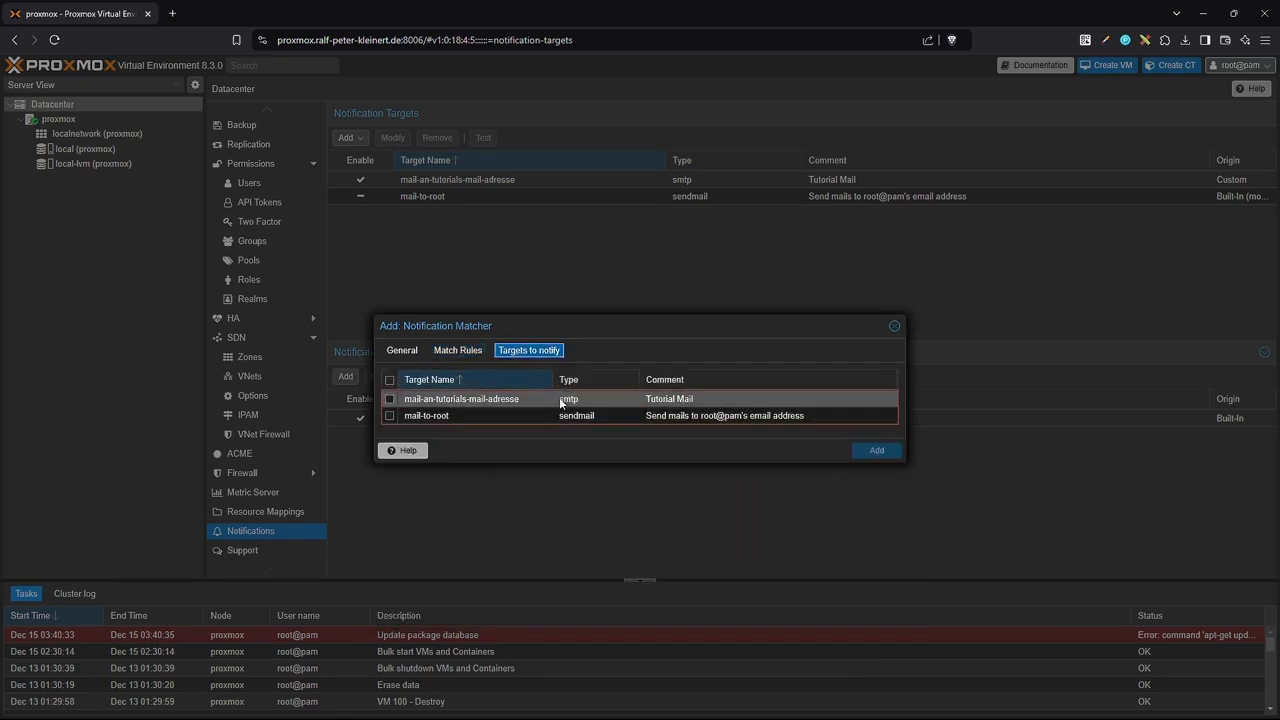
pyautogui.click(390, 400)
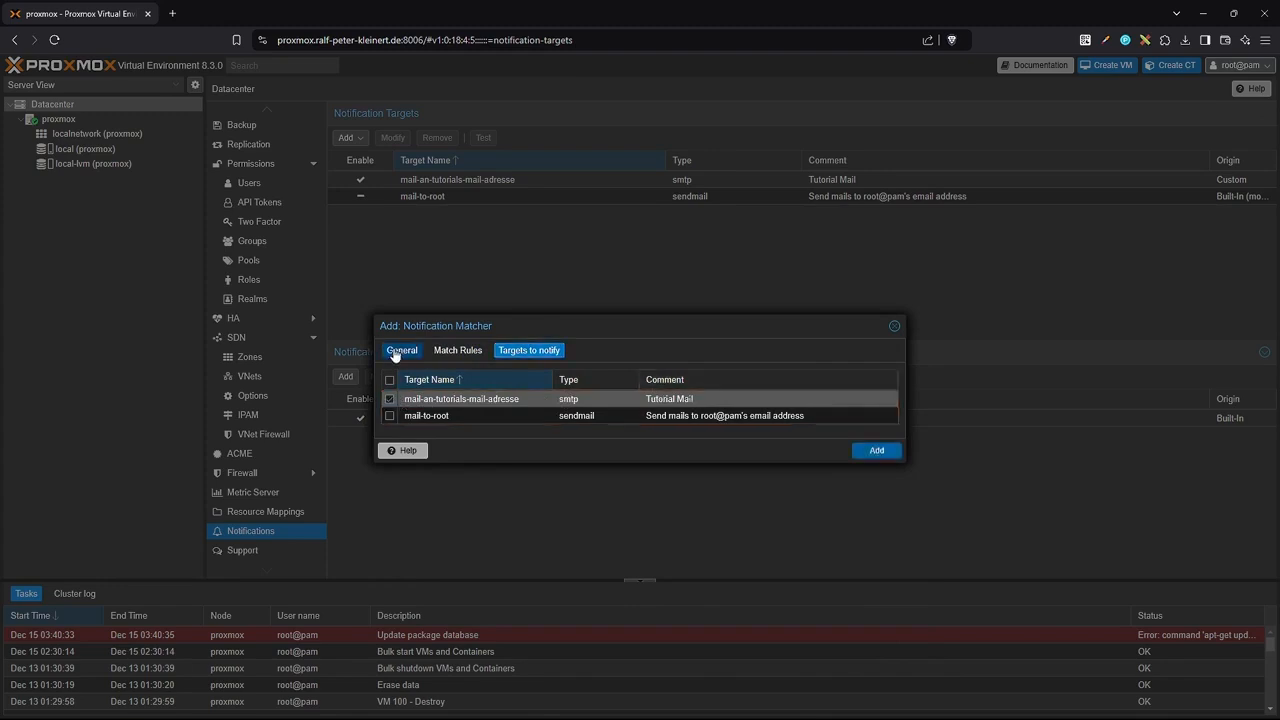
pyautogui.click(392, 350)
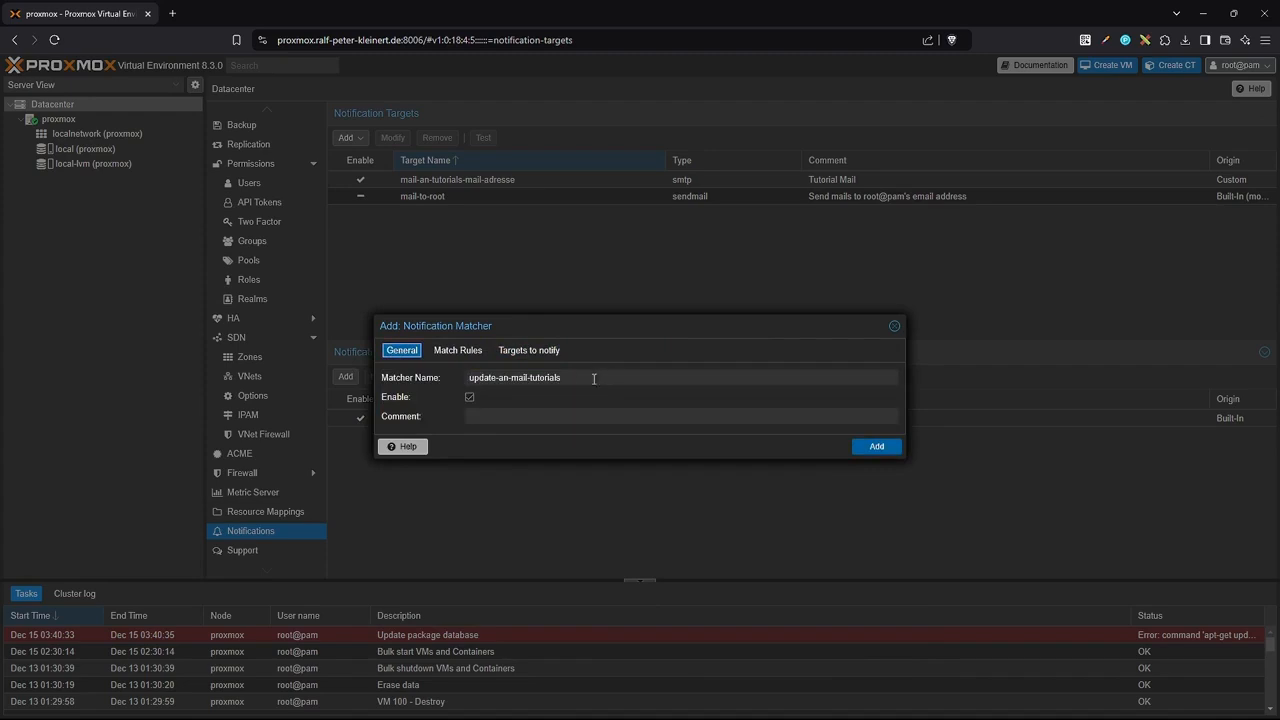
pyautogui.click(452, 350)
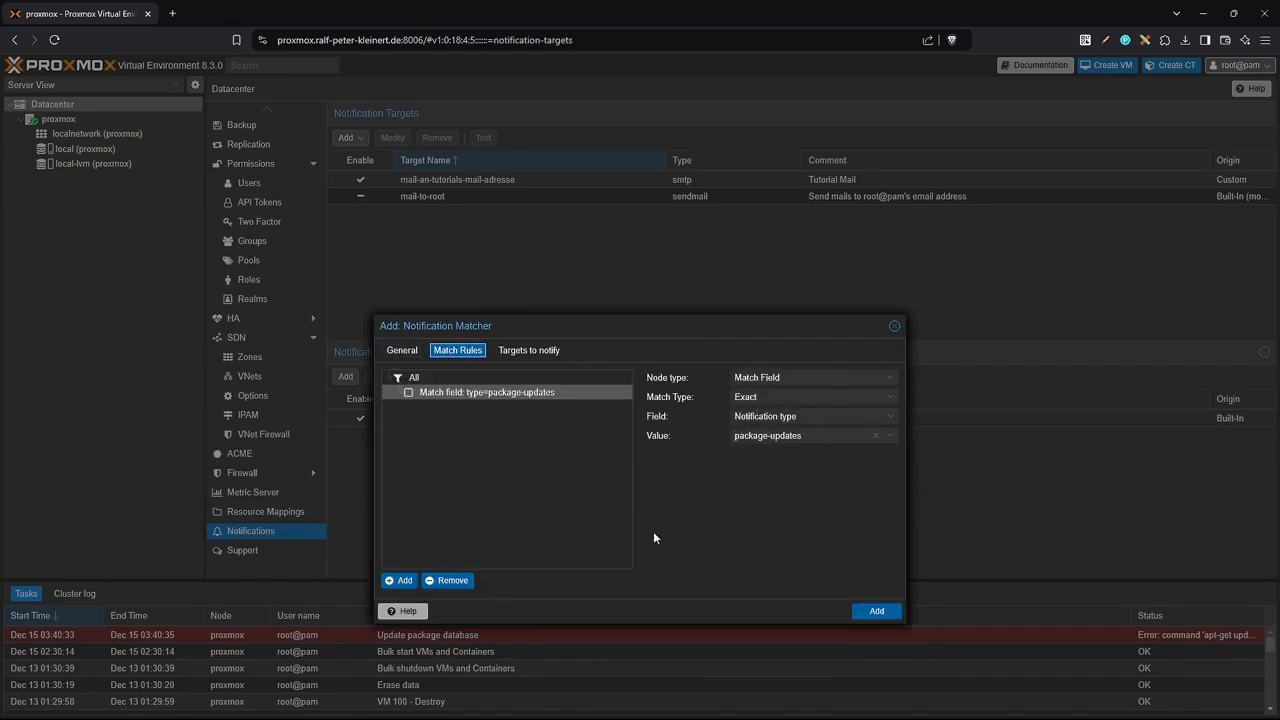
pyautogui.click(529, 350)
pyautogui.click(389, 398)
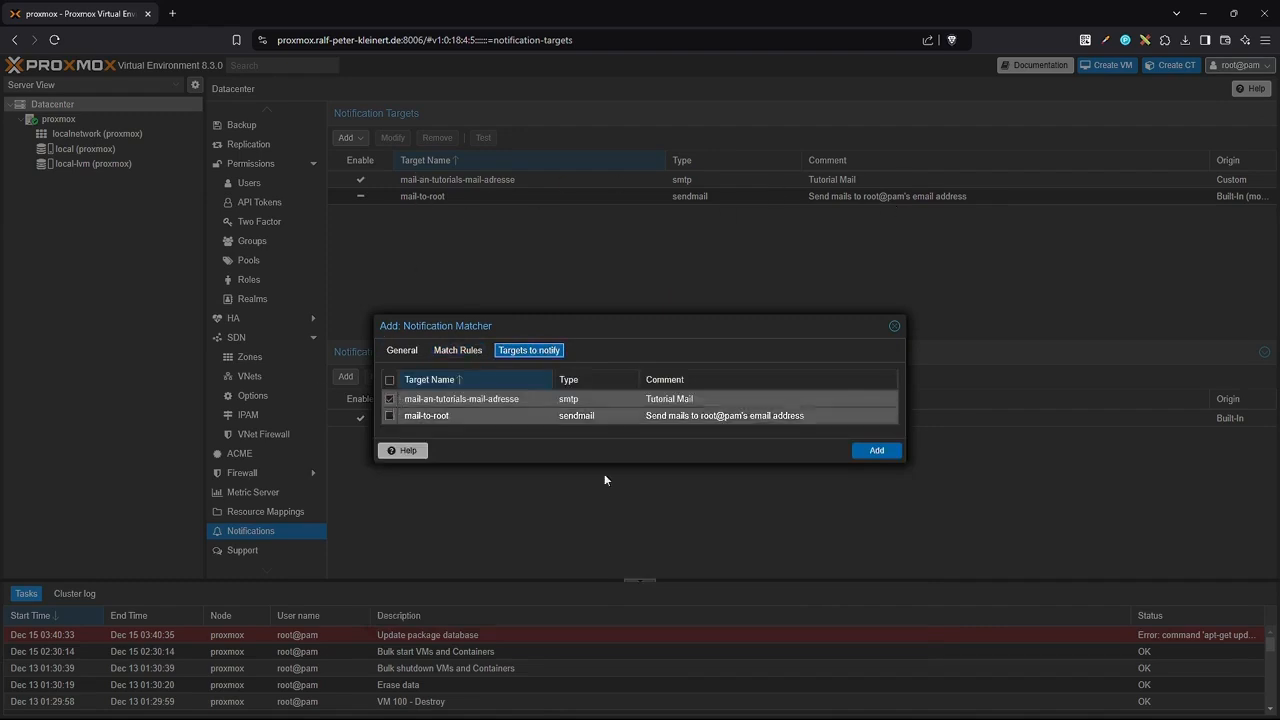
pyautogui.click(878, 450)
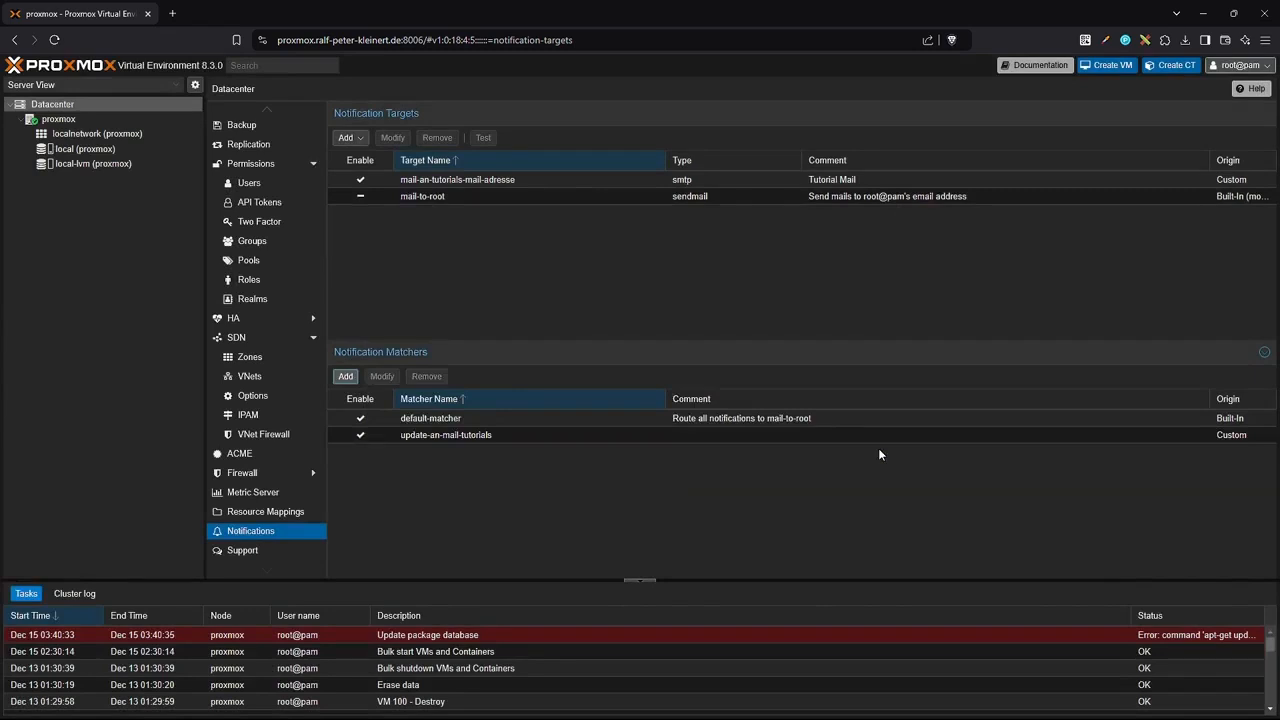
pyautogui.click(345, 376)
# Name the new matcher vm-backup and add a rule matching type = vzdump.
pyautogui.write('vm')
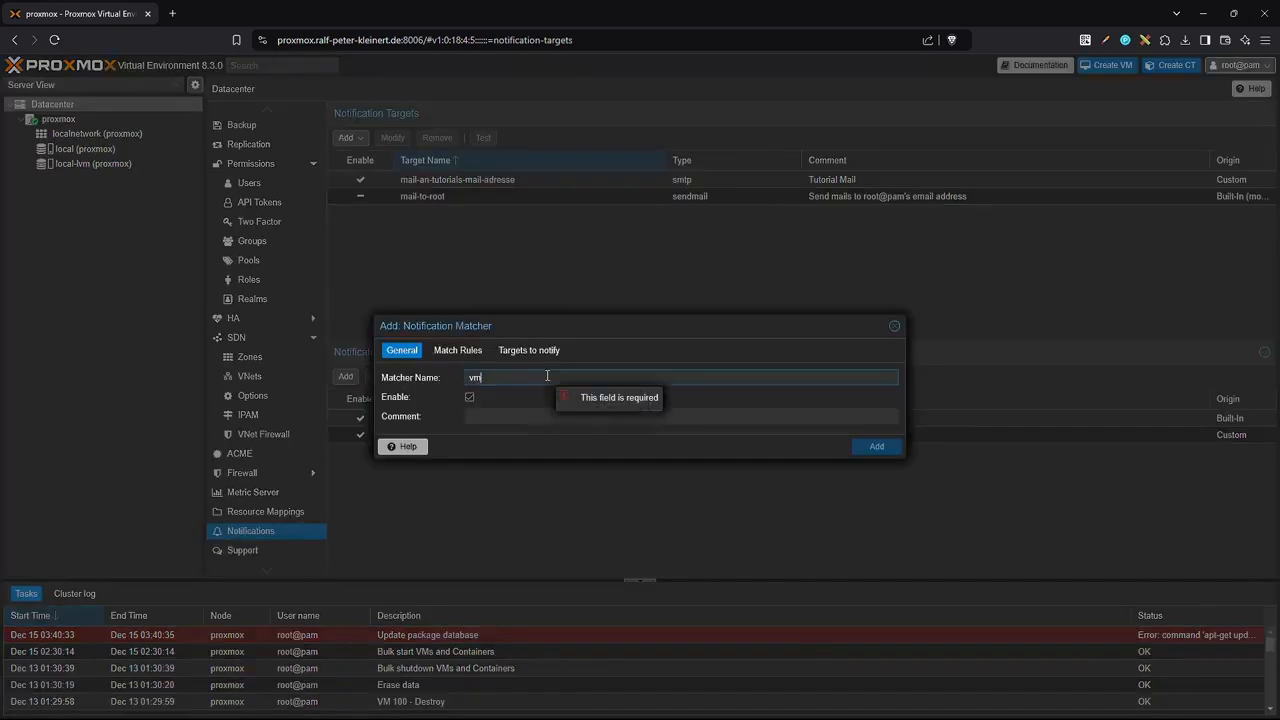
pyautogui.write('-backup')
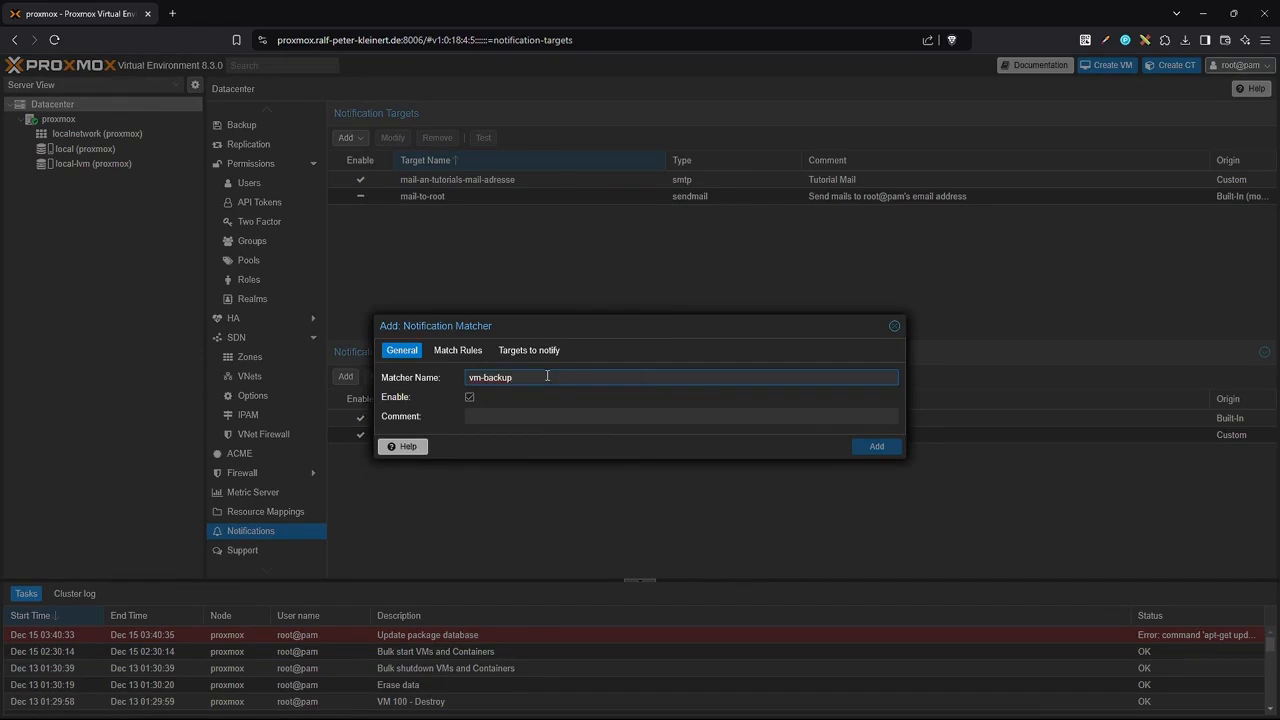
pyautogui.click(458, 350)
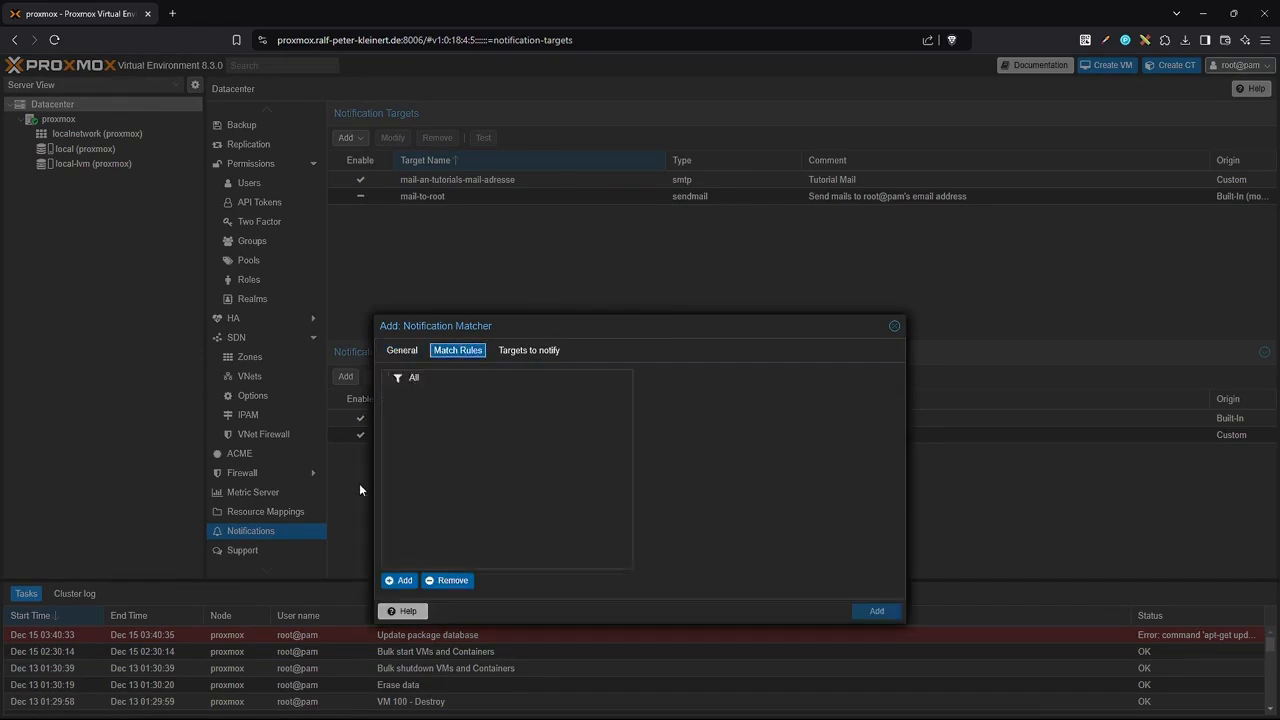
pyautogui.click(412, 383)
pyautogui.click(400, 580)
pyautogui.click(800, 416)
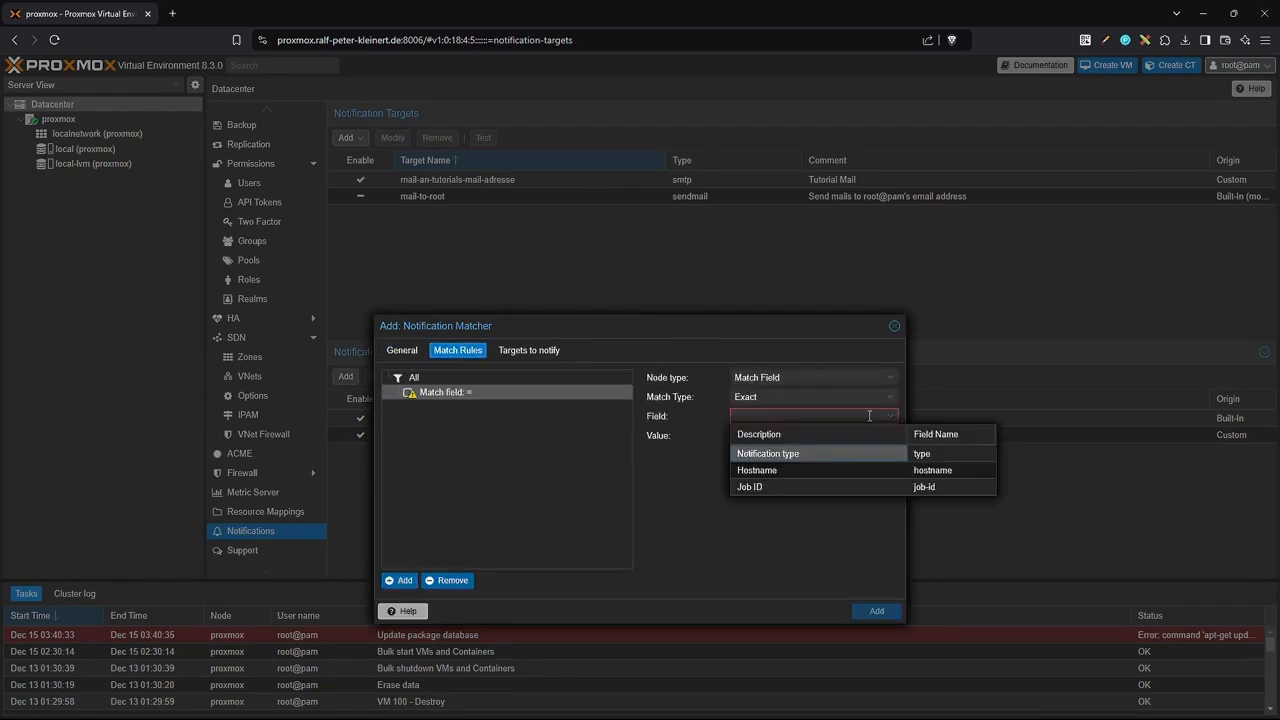
pyautogui.click(786, 455)
pyautogui.click(800, 435)
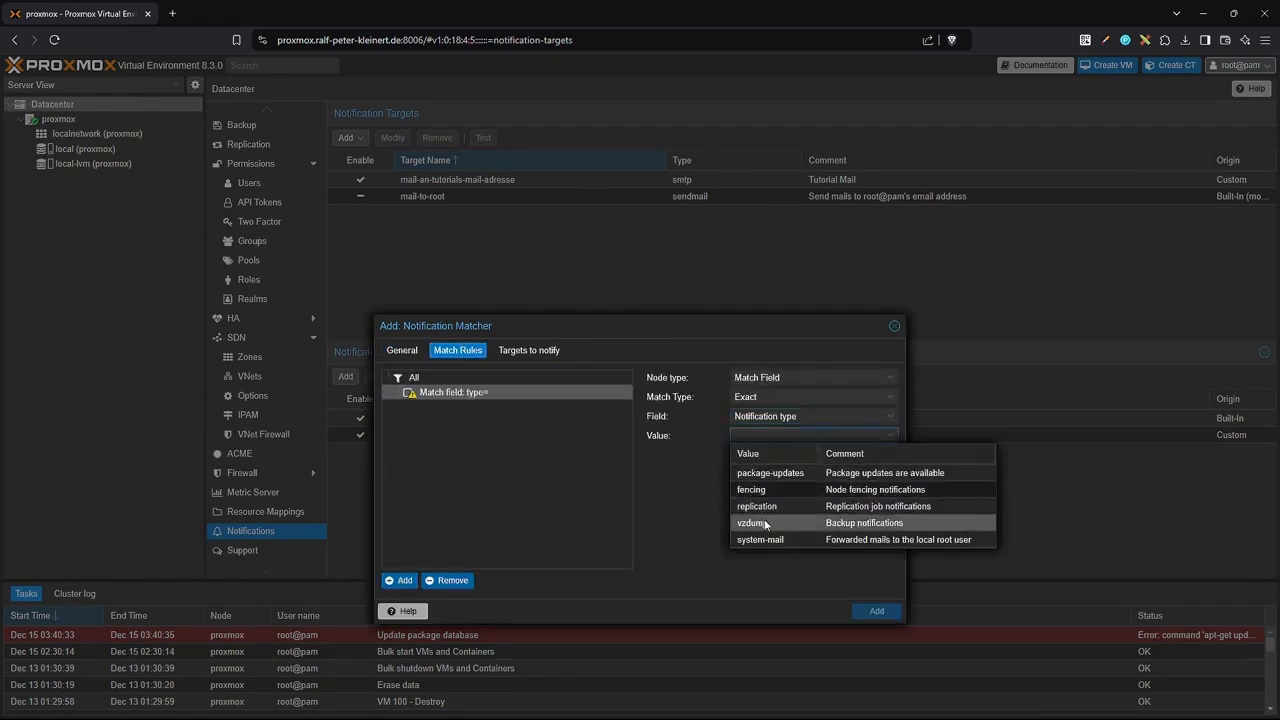
pyautogui.click(787, 522)
pyautogui.click(680, 472)
# Select mail-an-tutorials-mail-adresse as the notified target and save the vm-backup matcher.
pyautogui.click(510, 350)
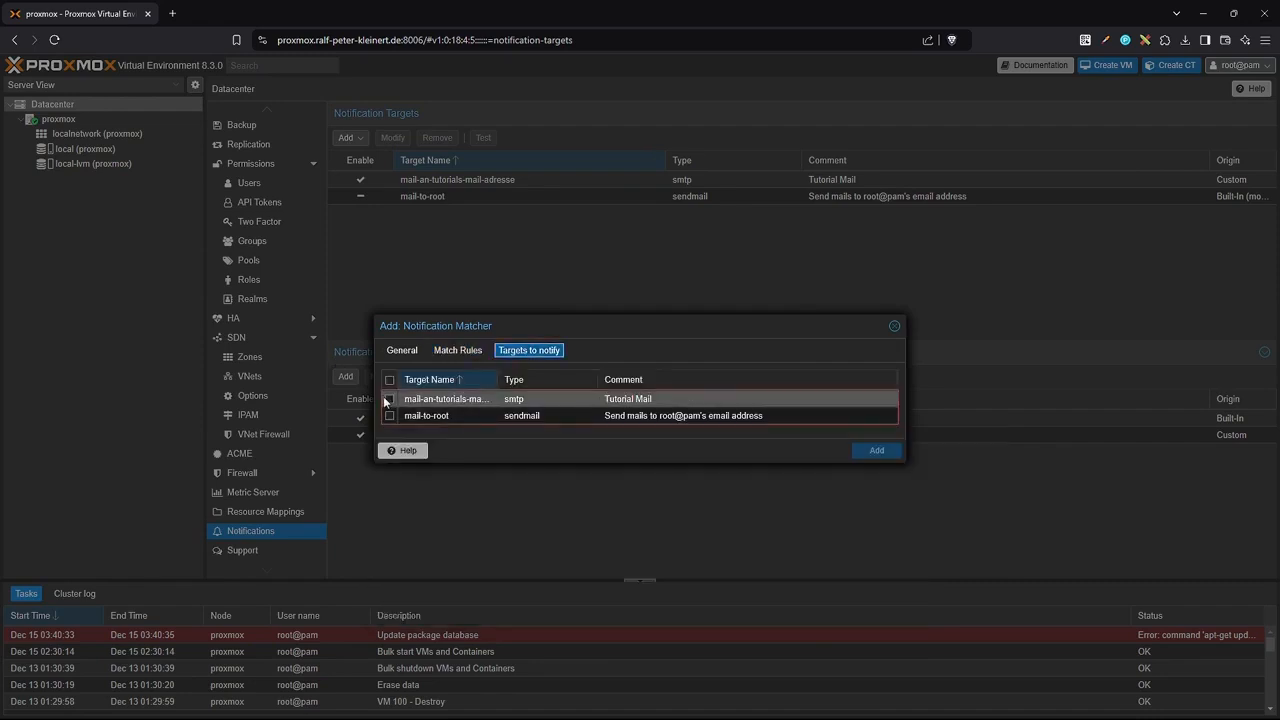
pyautogui.click(390, 400)
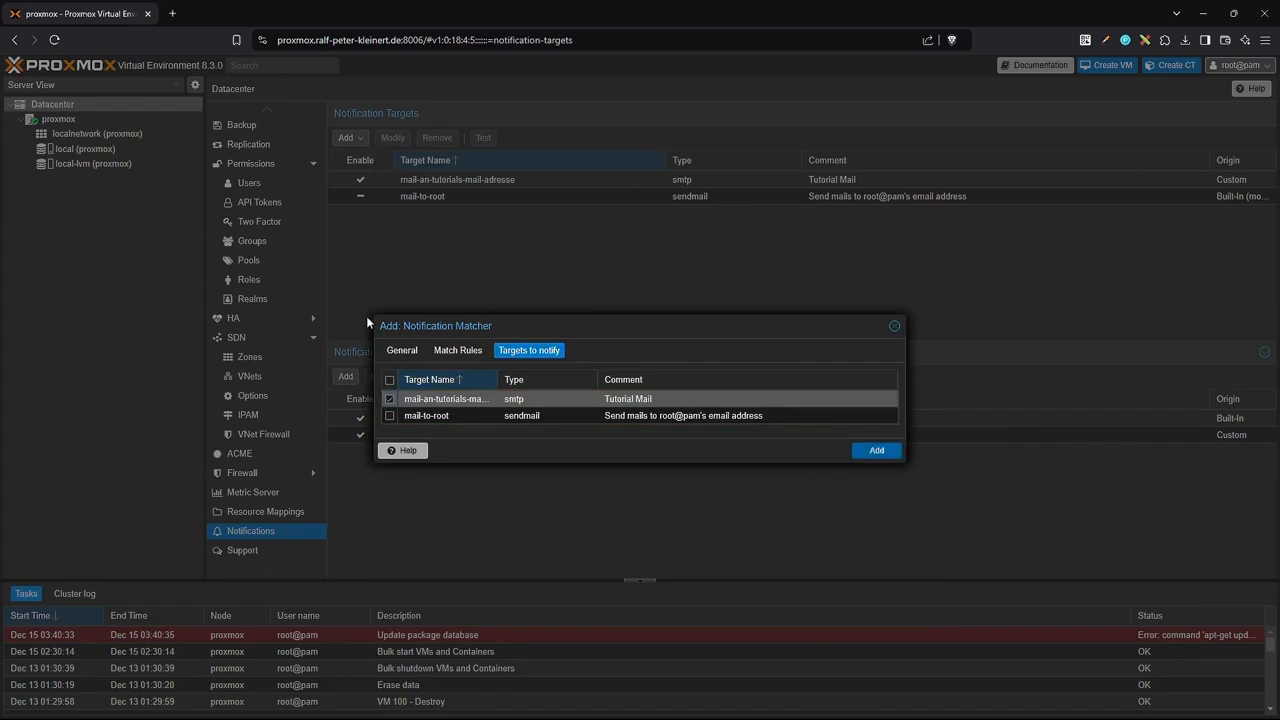
pyautogui.click(458, 350)
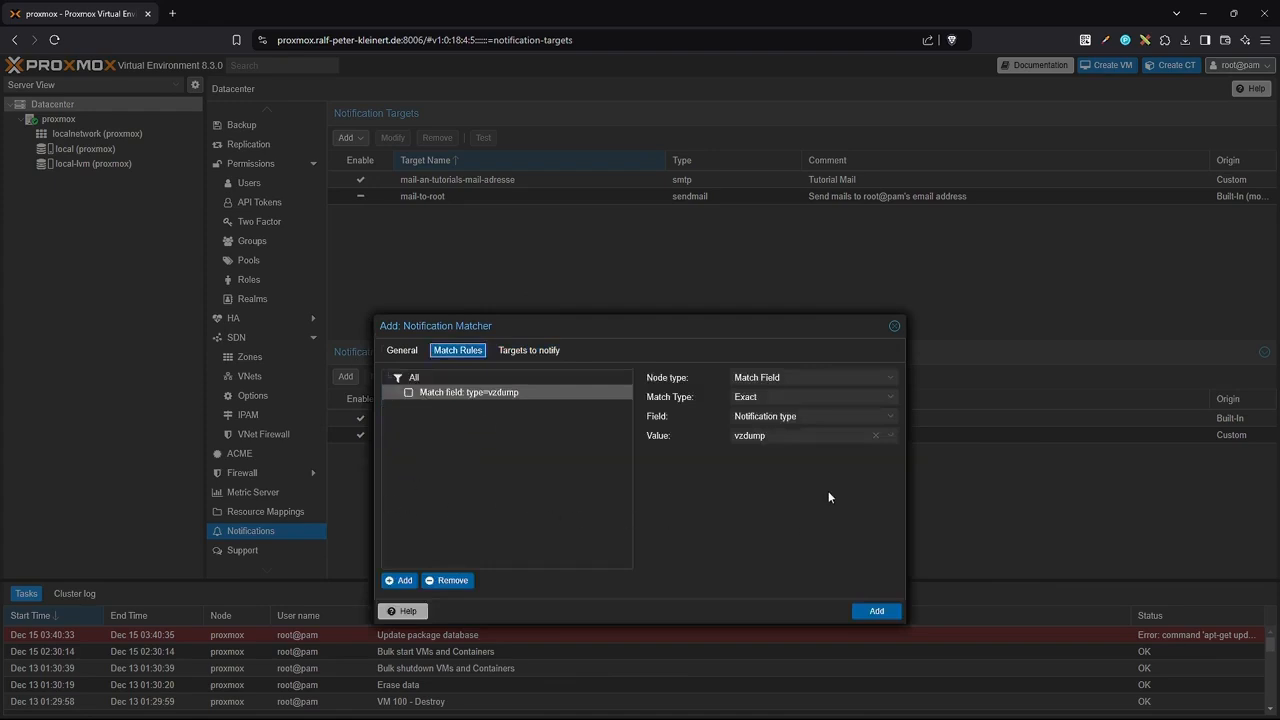
pyautogui.click(890, 435)
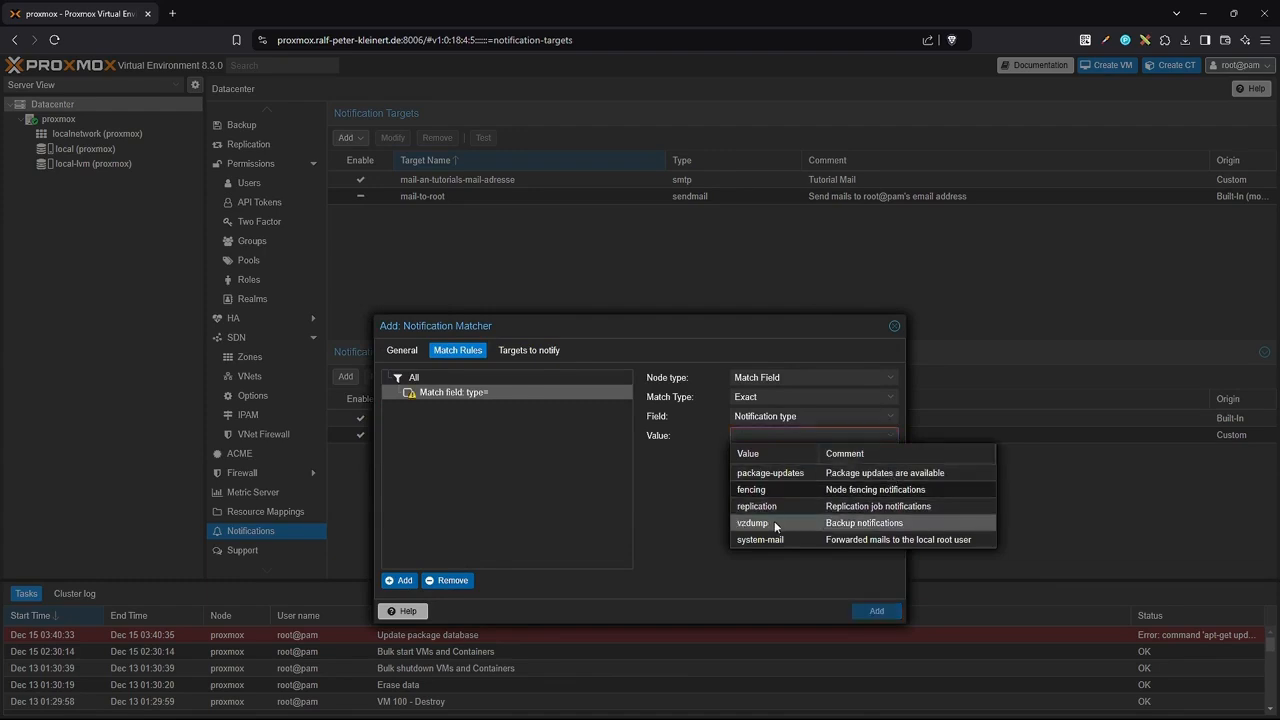
pyautogui.click(529, 350)
pyautogui.click(403, 350)
pyautogui.click(878, 447)
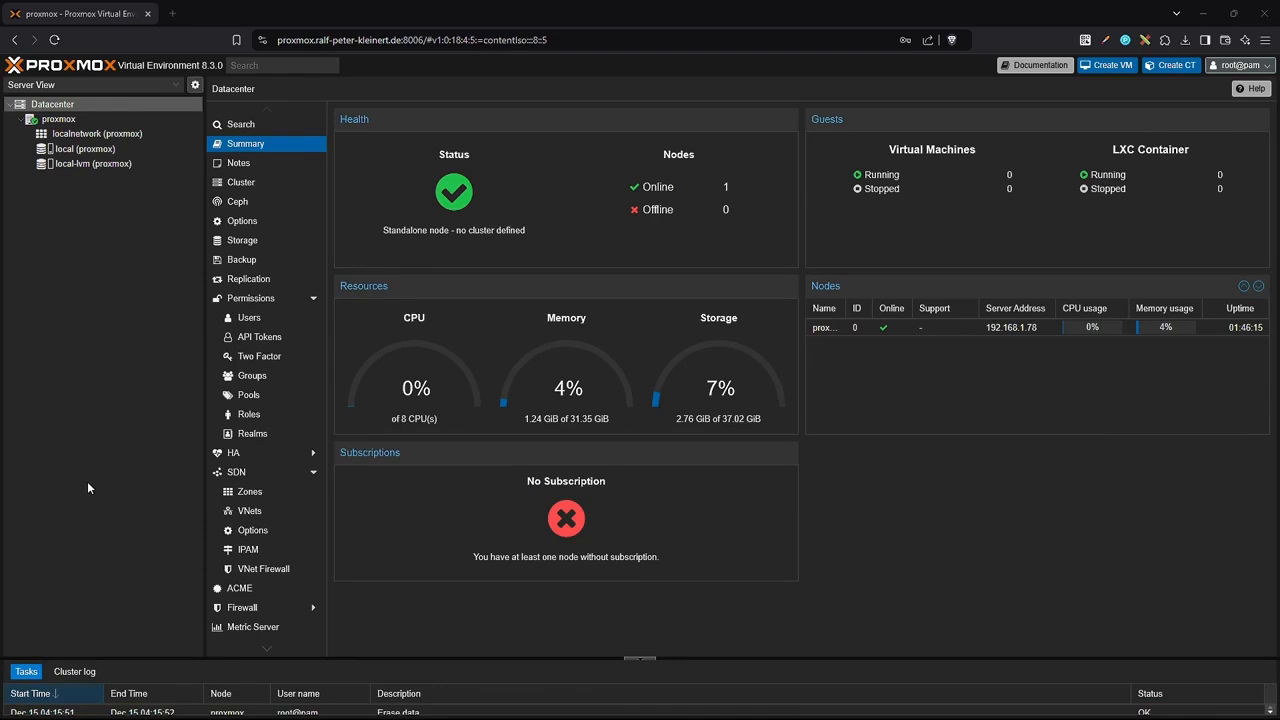
# Search 'win server', open the Windows Server 2022 evaluation page, copy the German 64-bit ISO link.
pyautogui.click(173, 14)
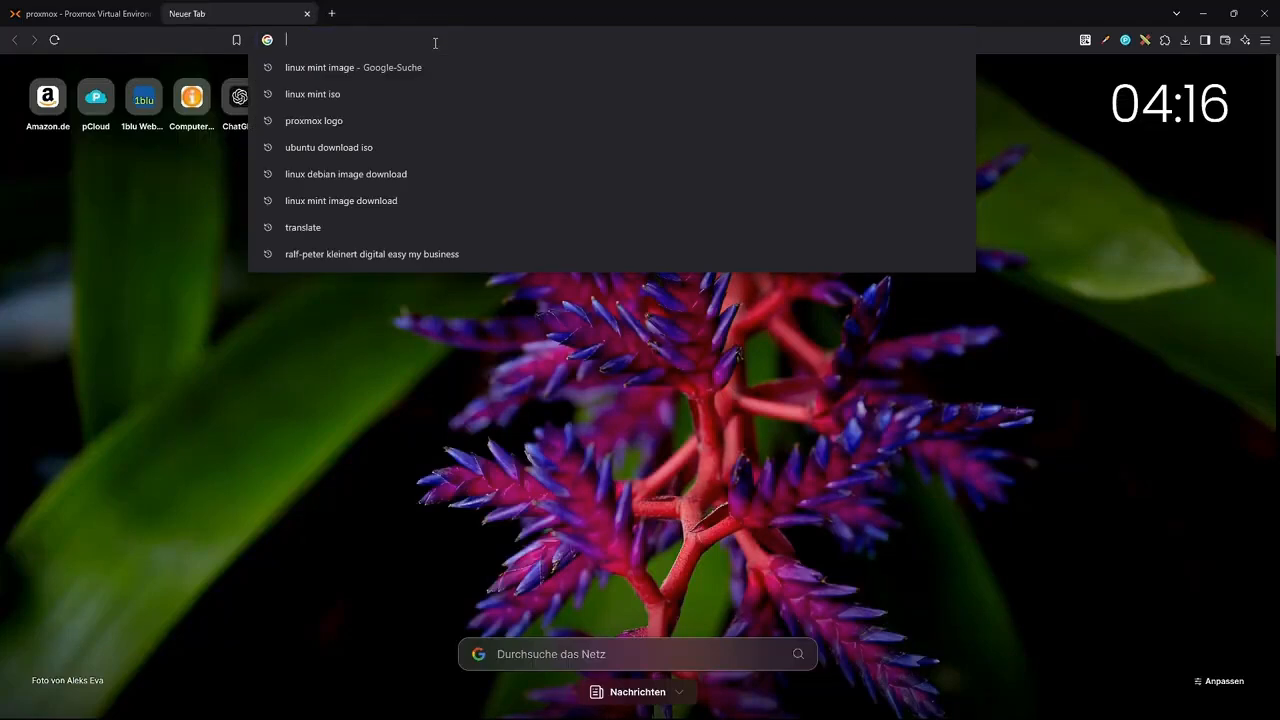
pyautogui.write('win server')
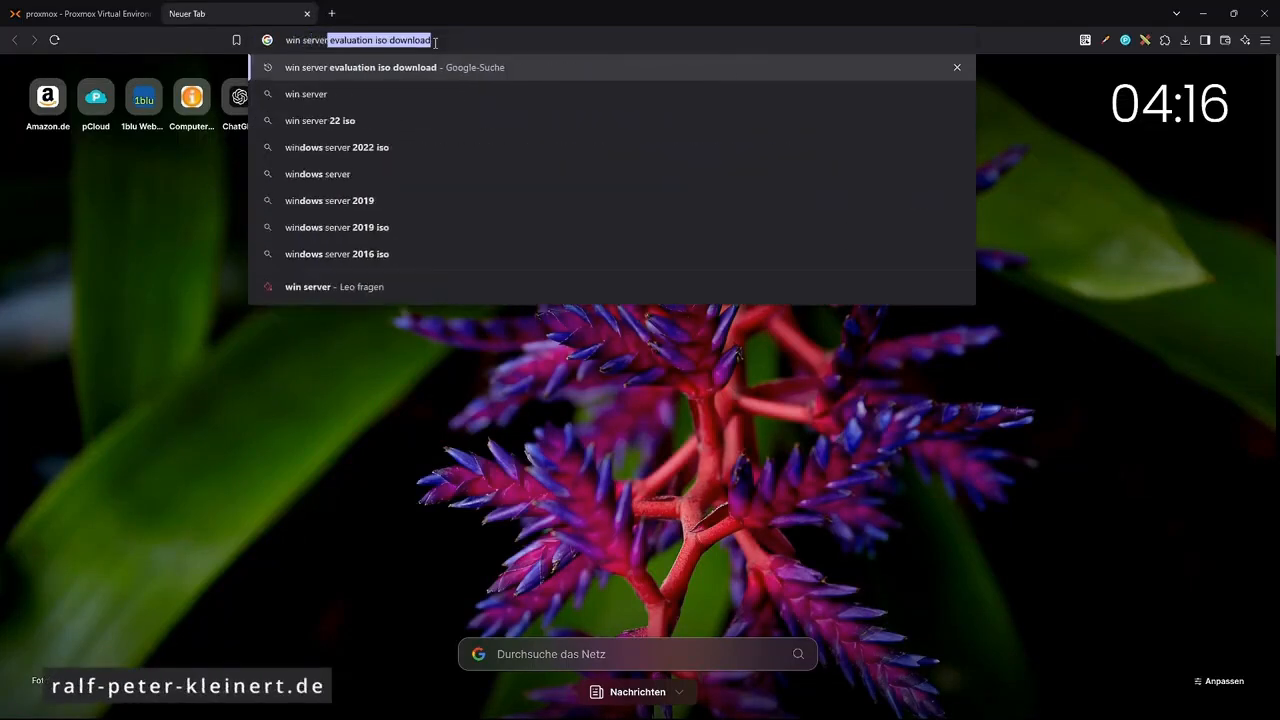
pyautogui.press('Right')
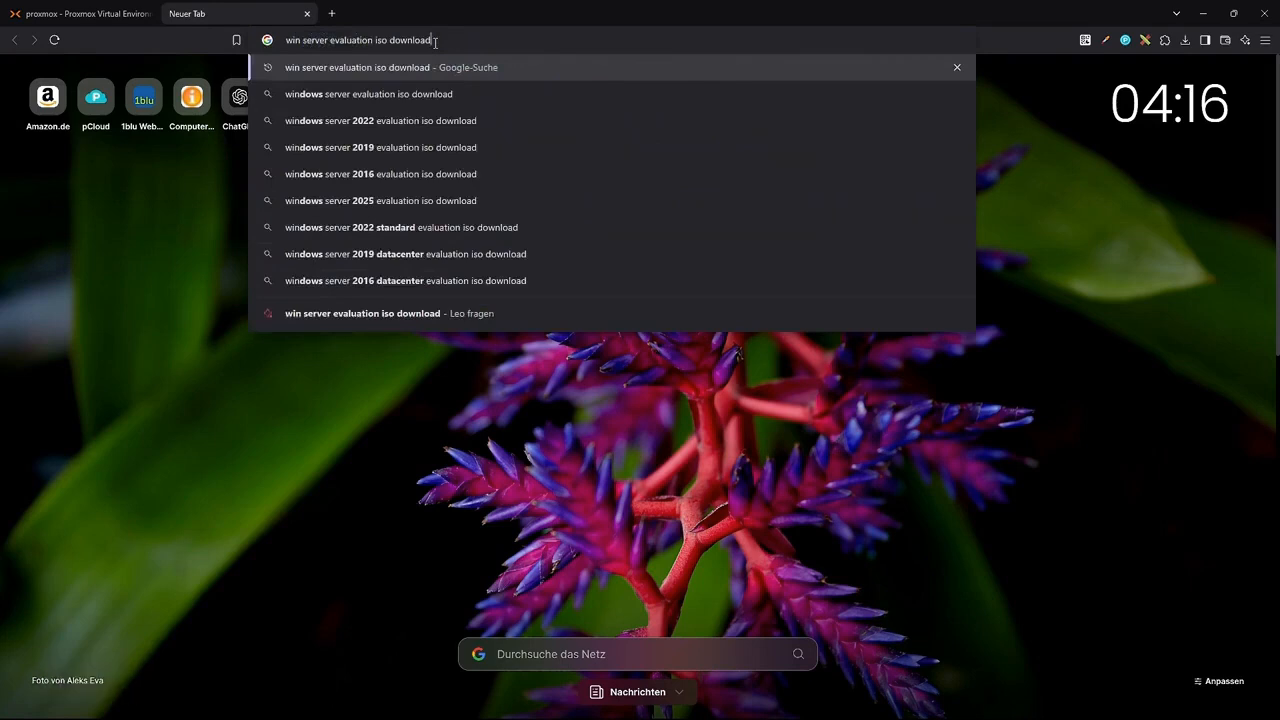
pyautogui.press('Return')
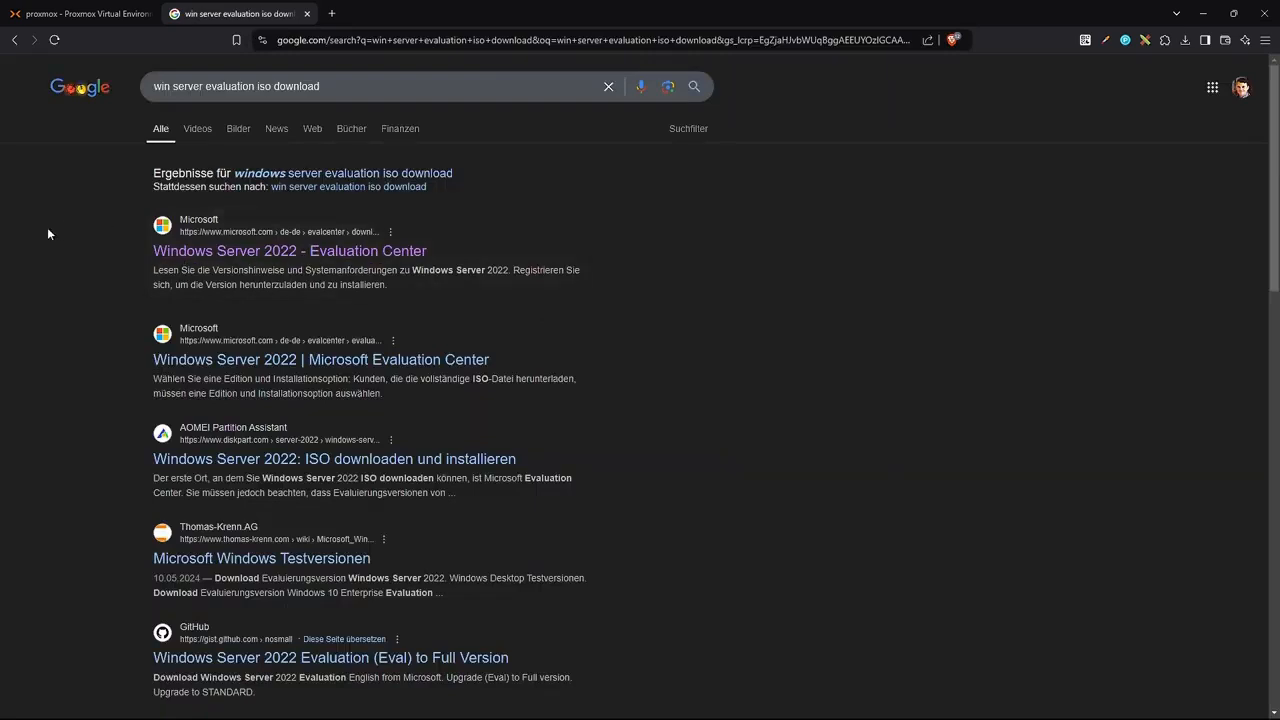
pyautogui.click(318, 258)
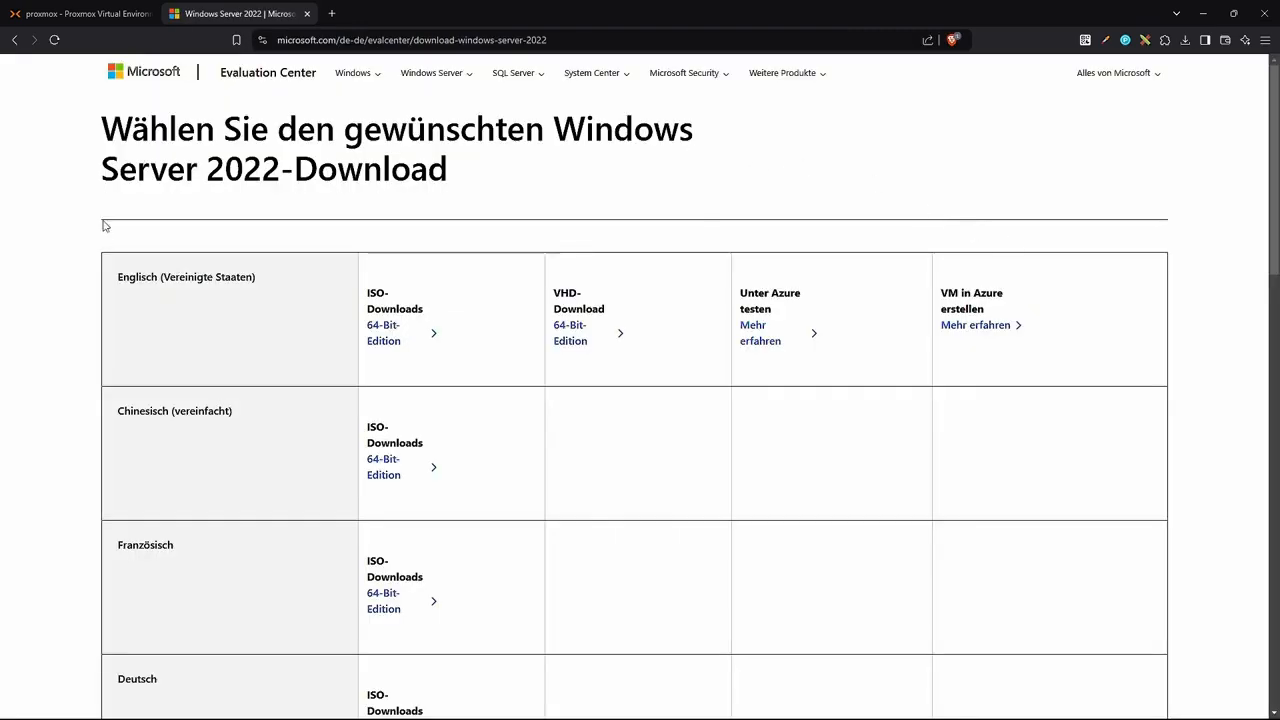
pyautogui.scroll(-4, 103, 265)
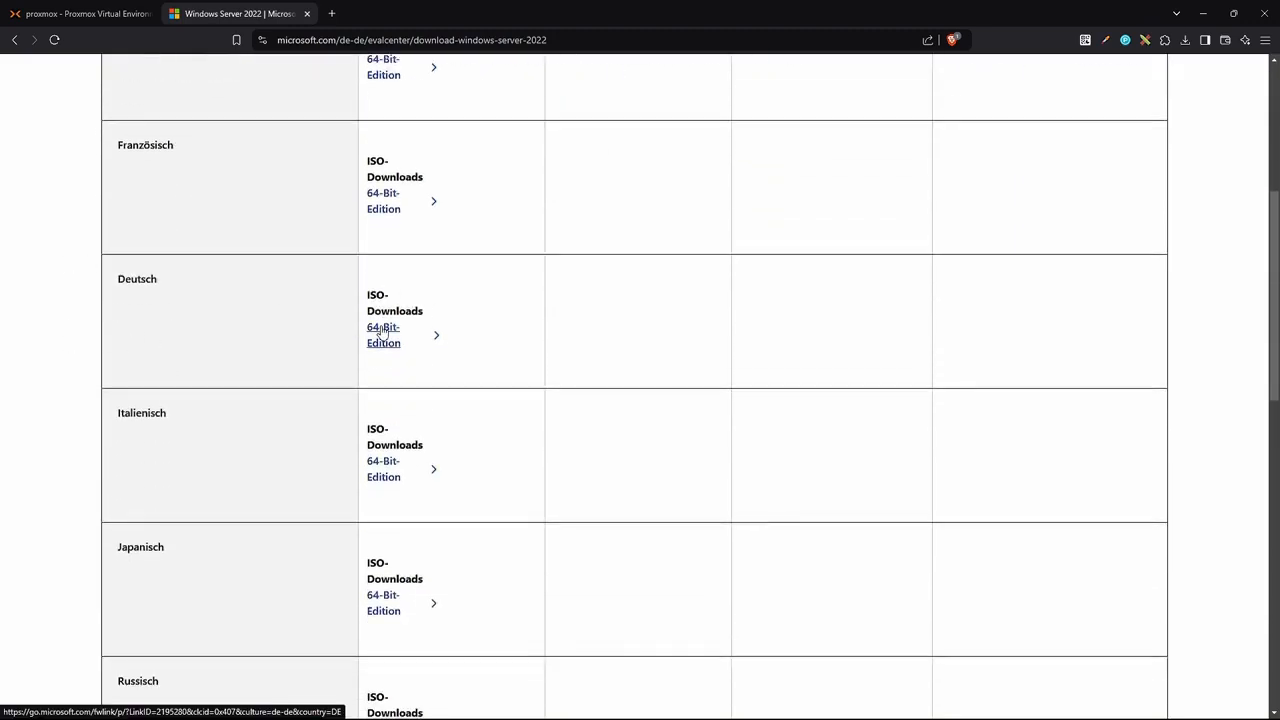
pyautogui.rightClick(381, 331)
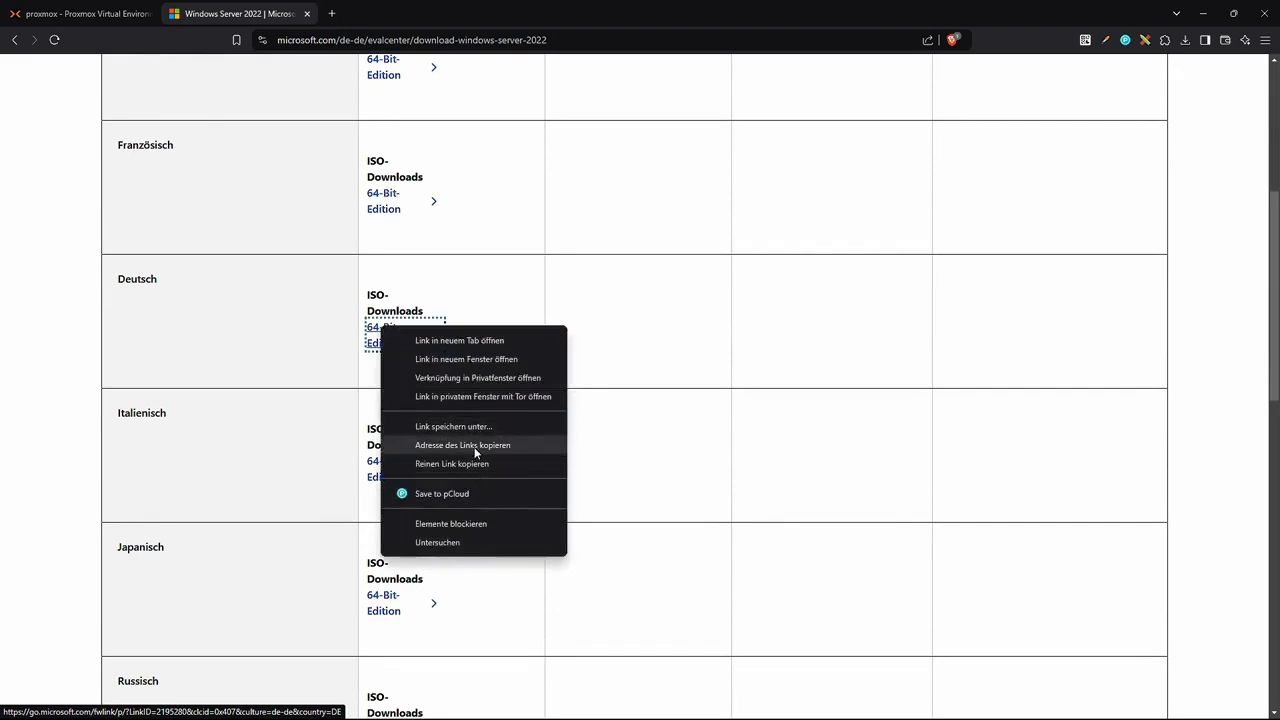
pyautogui.click(475, 445)
pyautogui.click(69, 14)
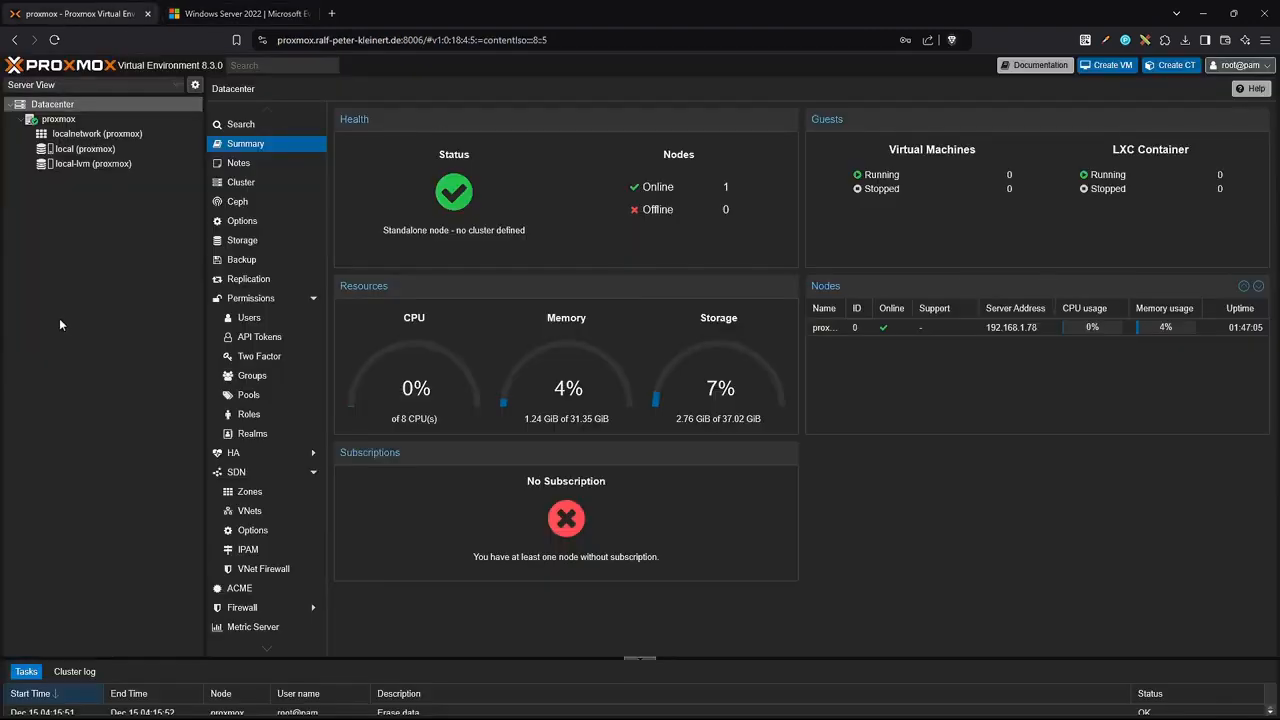
# Download SERVER_EVAL_x64FRE_de-de.iso from the copied URL into local storage's ISO images.
pyautogui.click(72, 150)
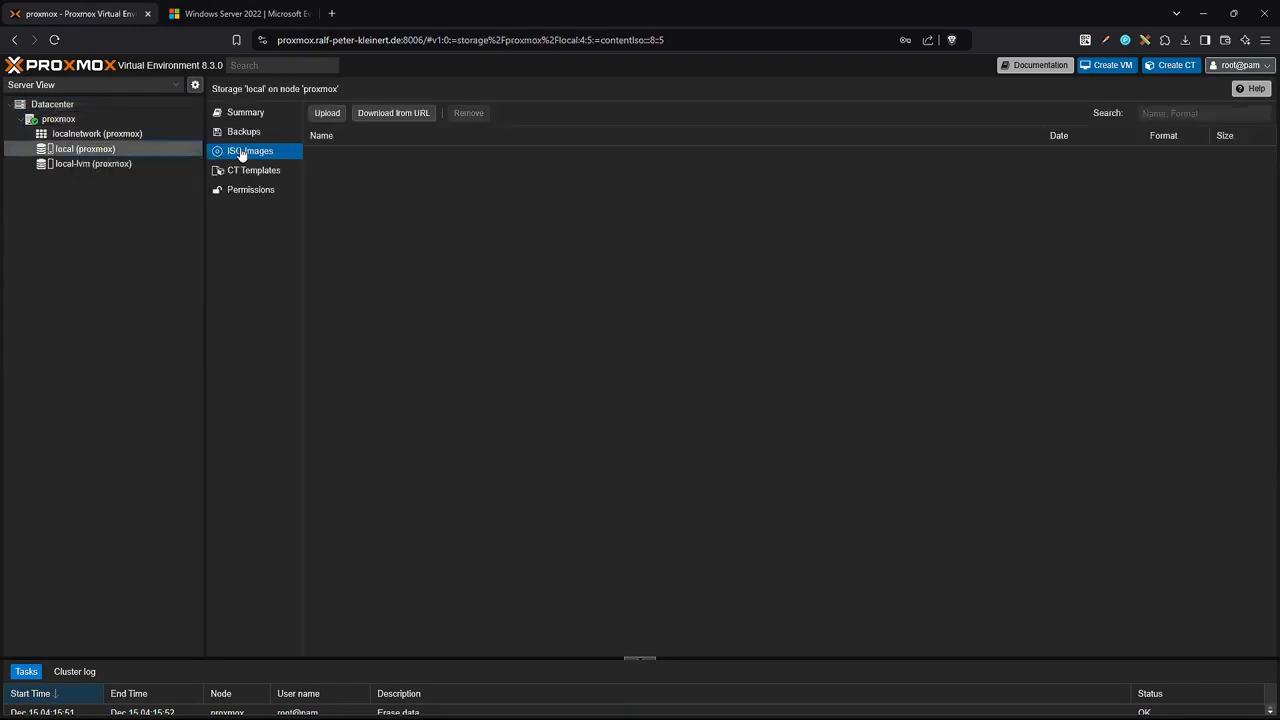
pyautogui.click(384, 116)
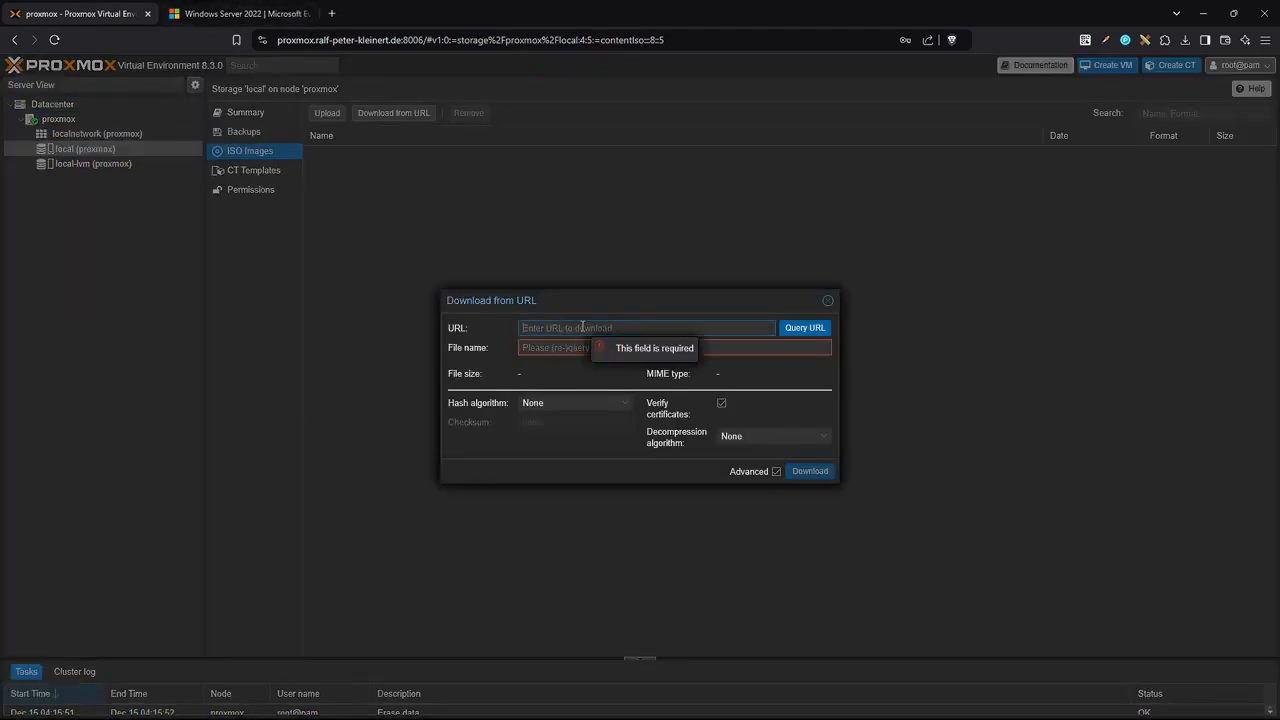
pyautogui.hotkey('ctrl', 'v')
pyautogui.click(806, 329)
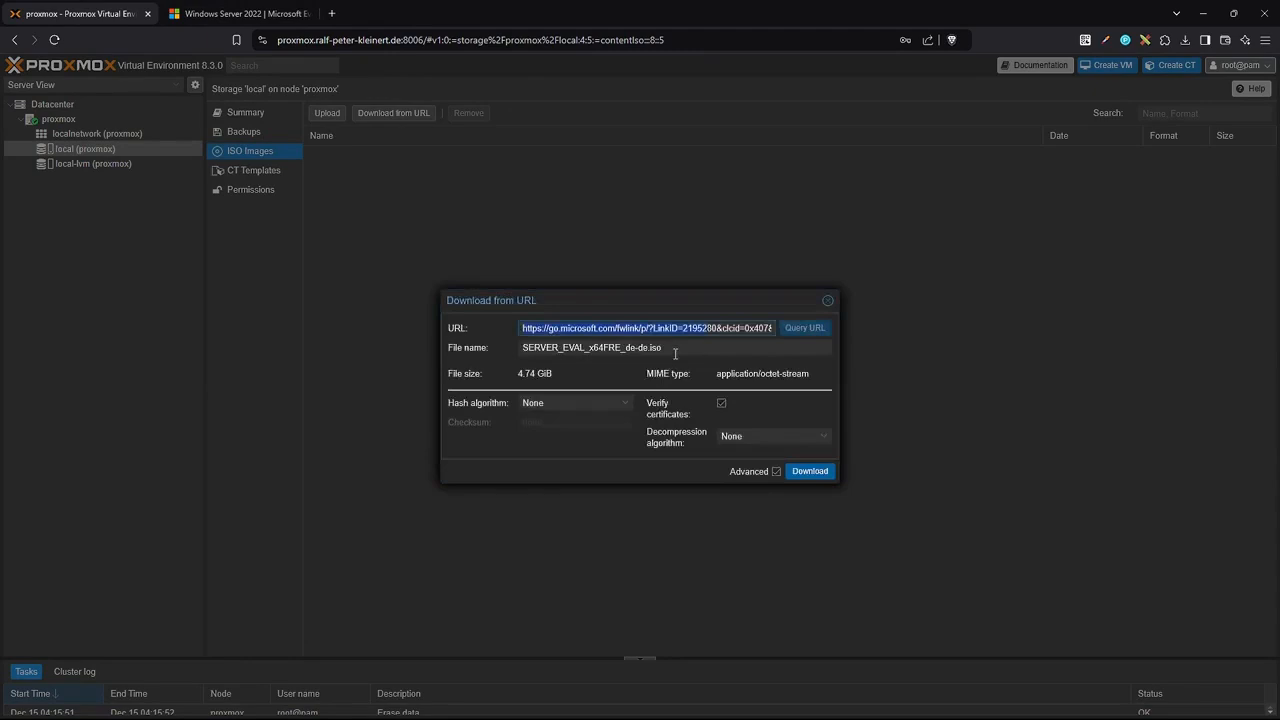
pyautogui.click(816, 471)
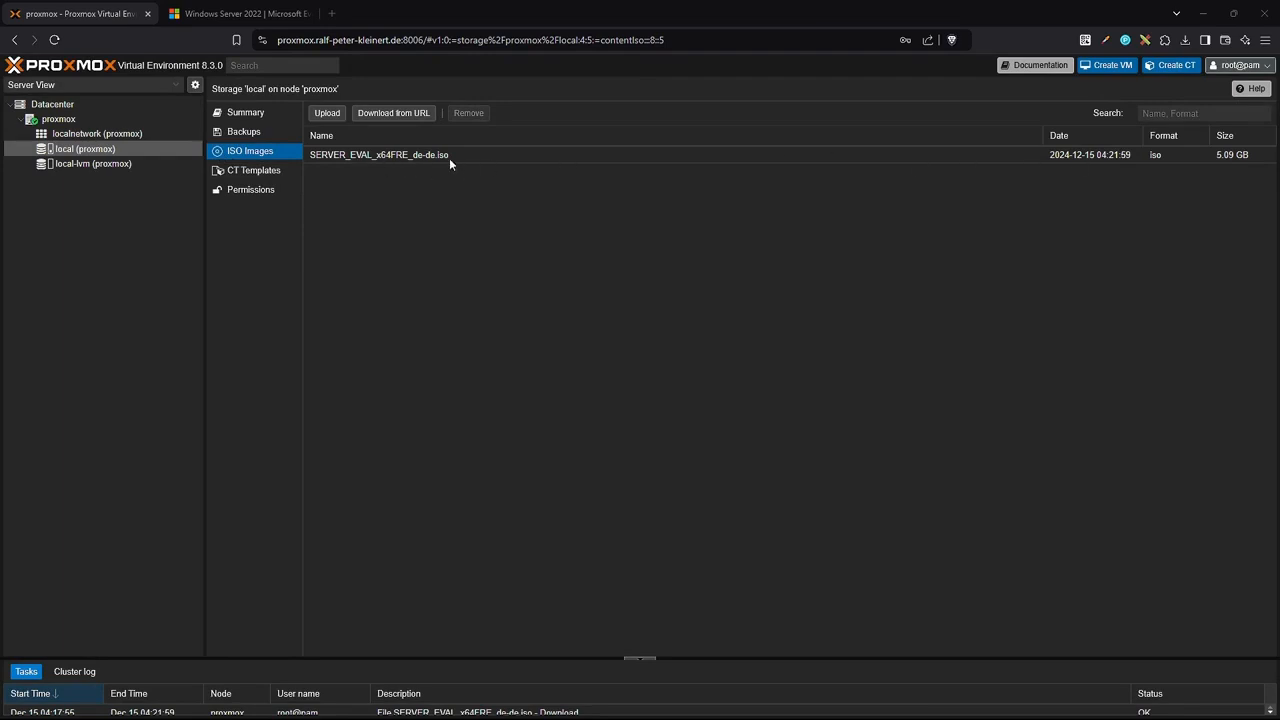
pyautogui.click(1107, 65)
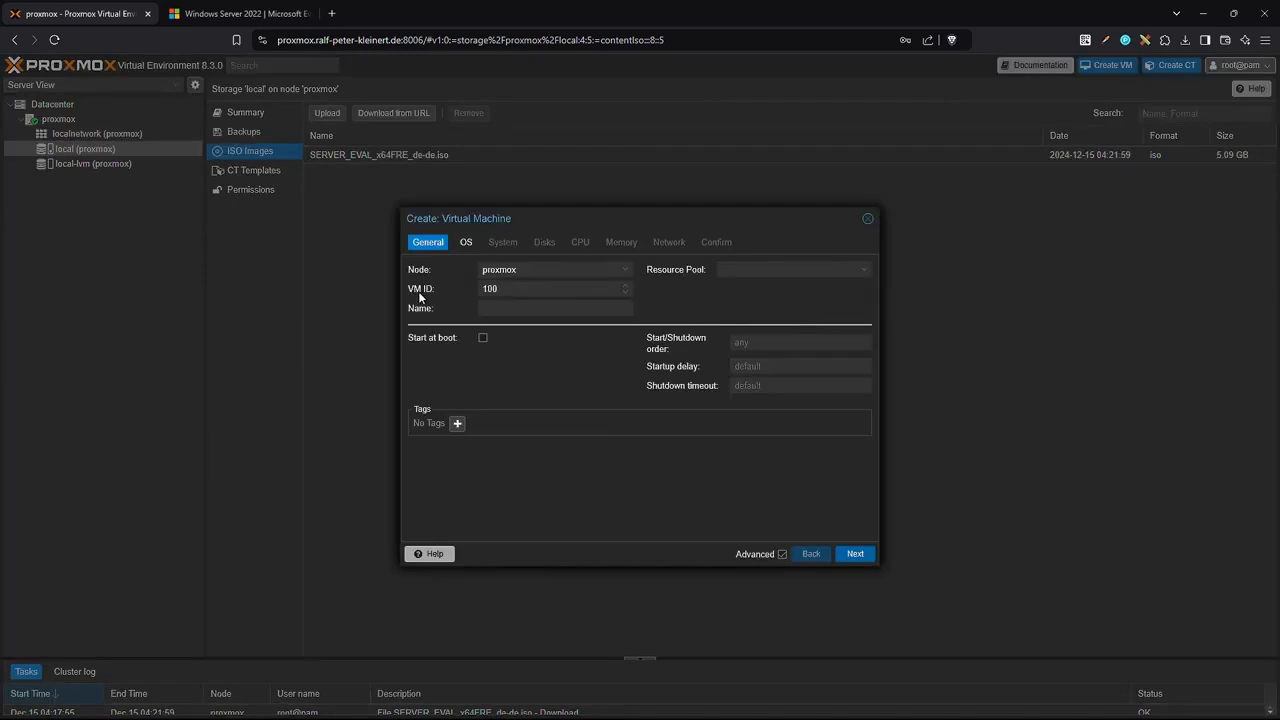
# Name the VM win-server-22-01, boot the SERVER_EVAL_x64FRE_de-de.iso, and set guest type Microsoft Windows.
pyautogui.click(509, 306)
pyautogui.write('win-server-22-01')
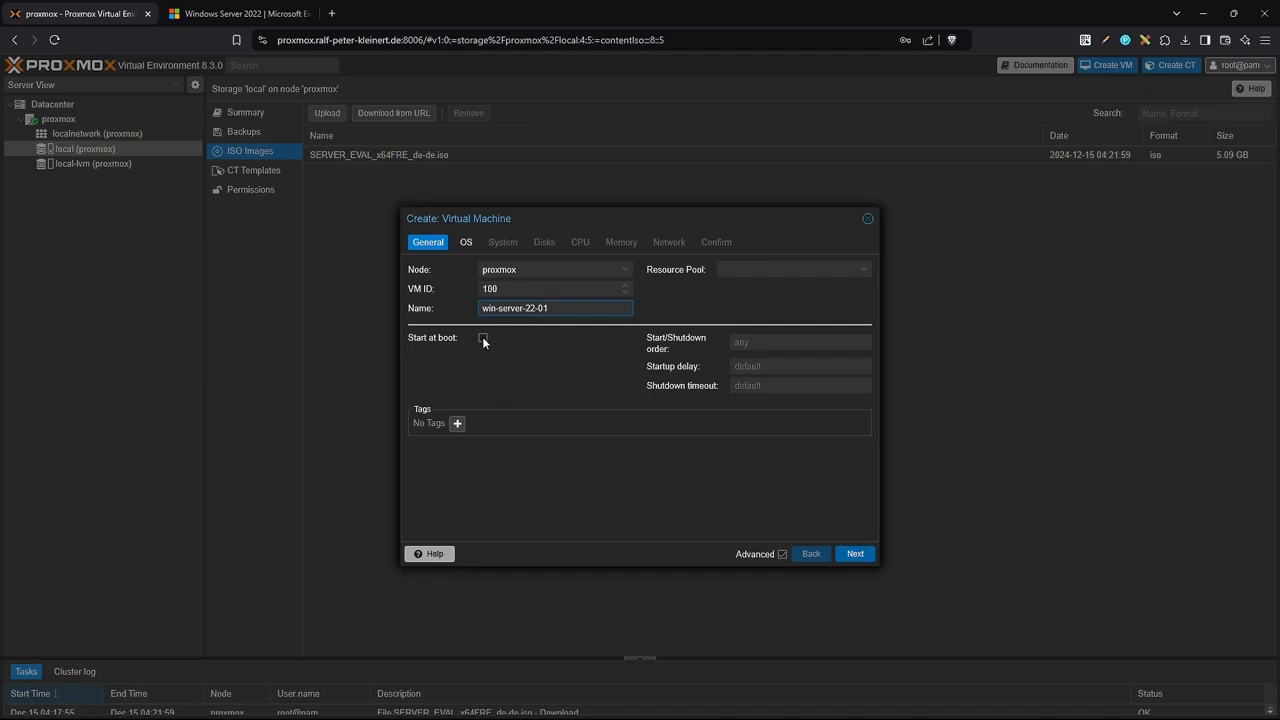
pyautogui.click(467, 245)
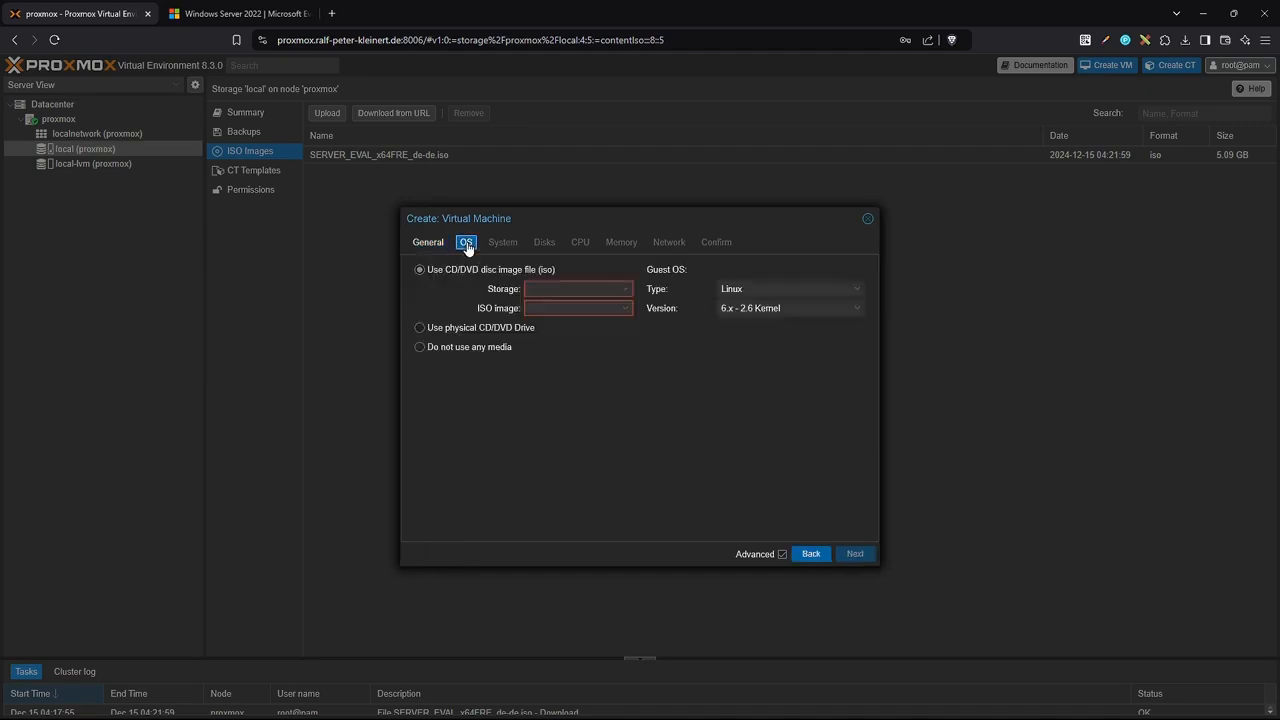
pyautogui.click(853, 294)
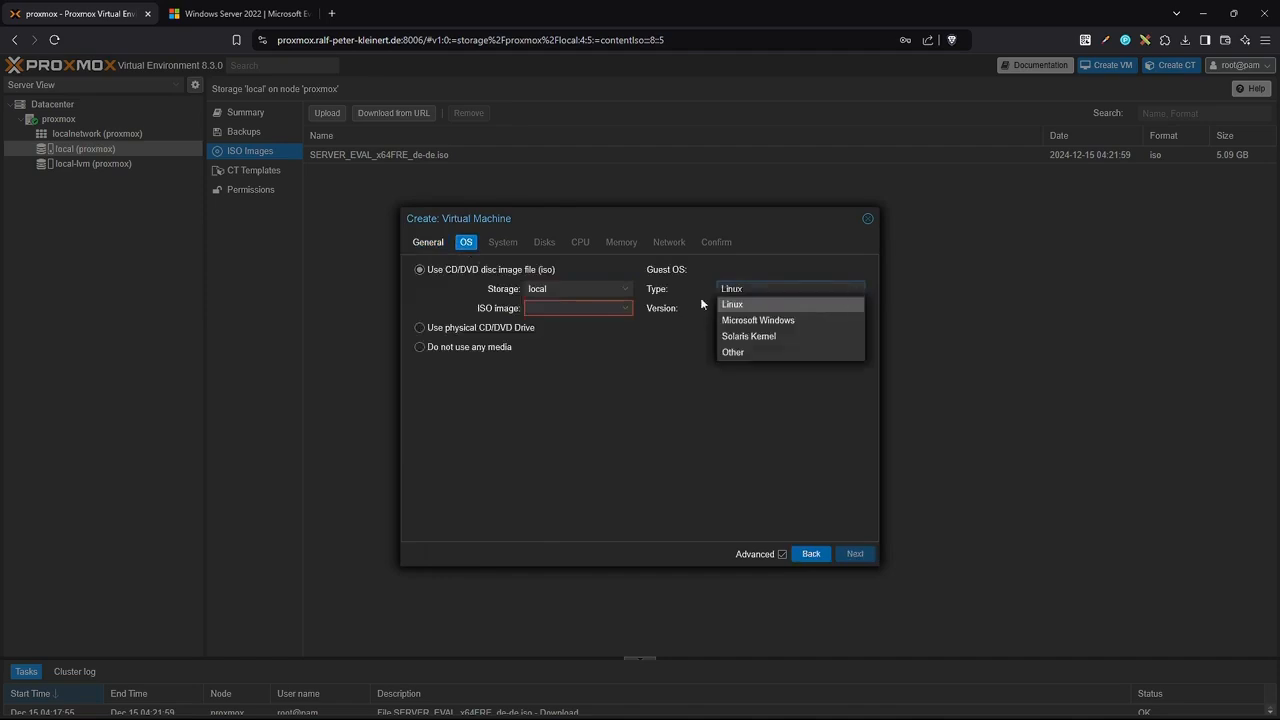
pyautogui.click(813, 322)
pyautogui.click(857, 310)
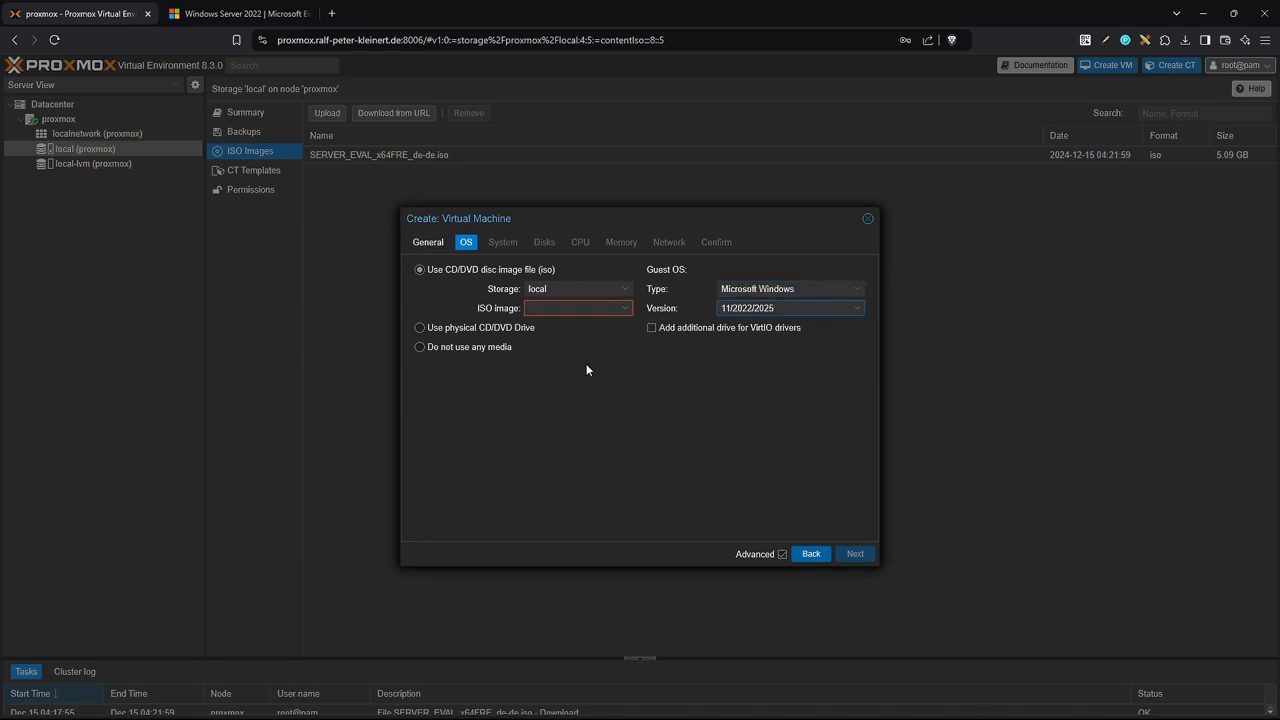
pyautogui.click(626, 308)
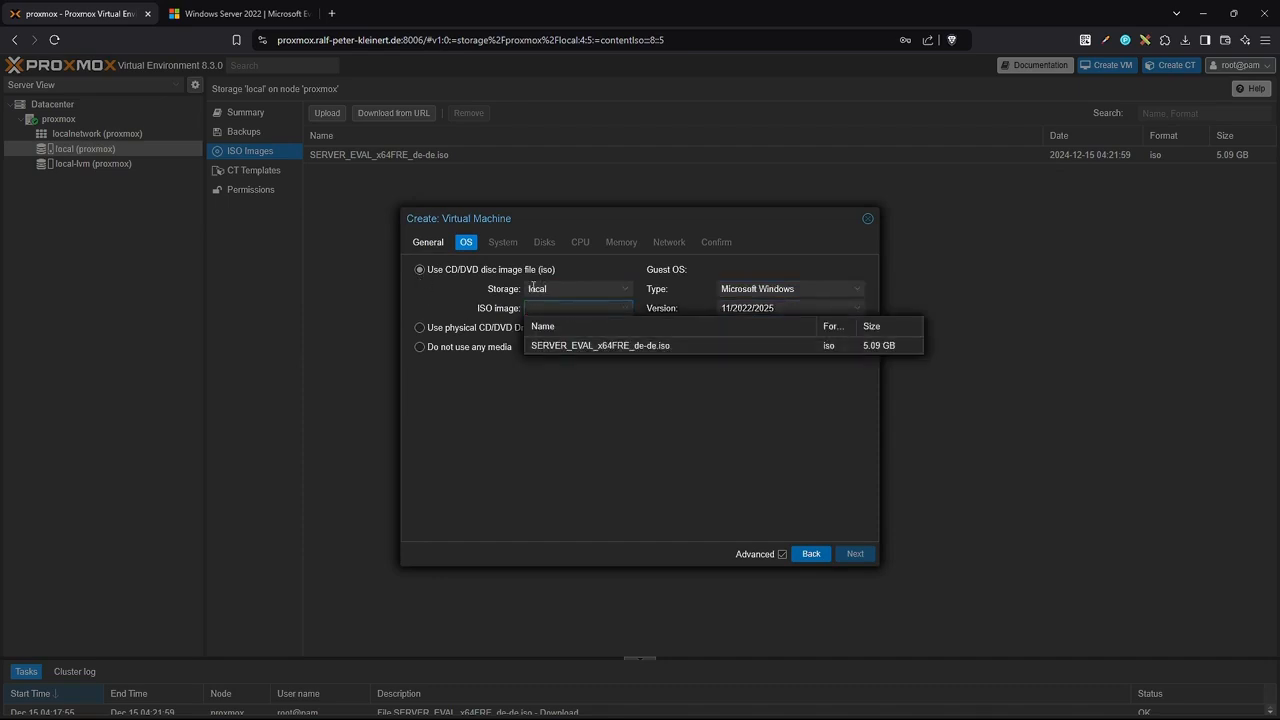
pyautogui.click(565, 345)
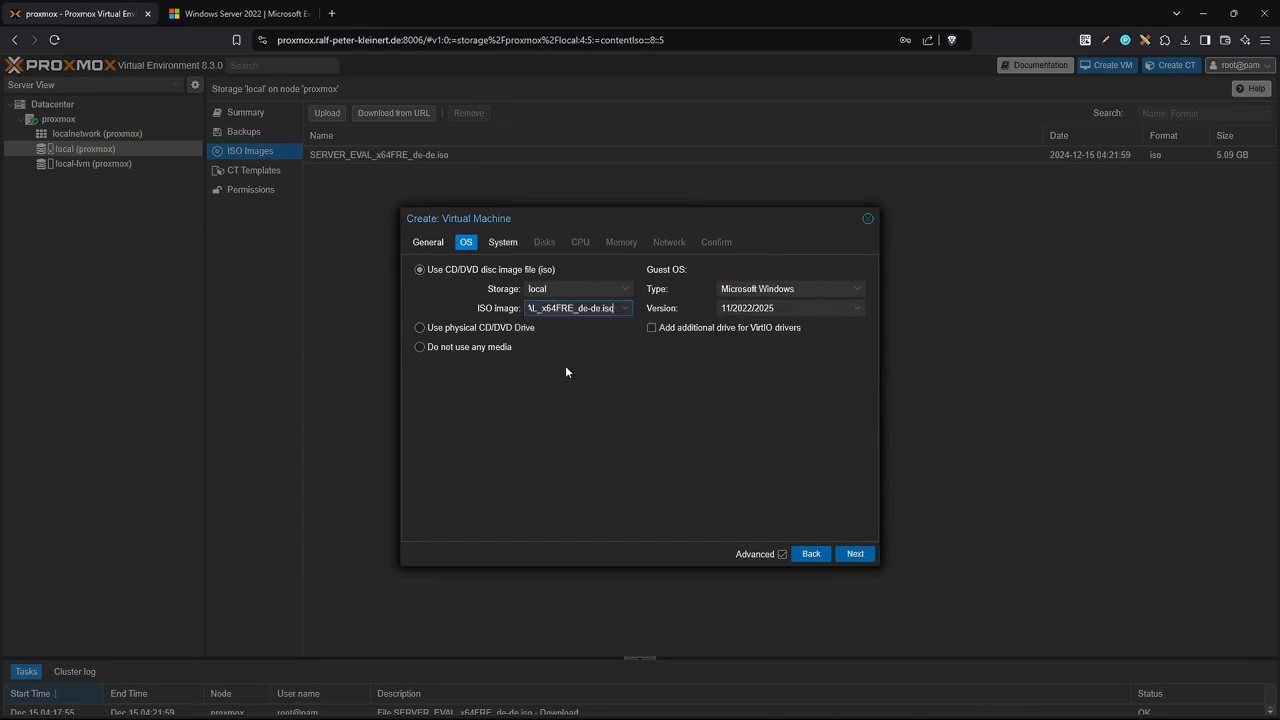
pyautogui.click(853, 555)
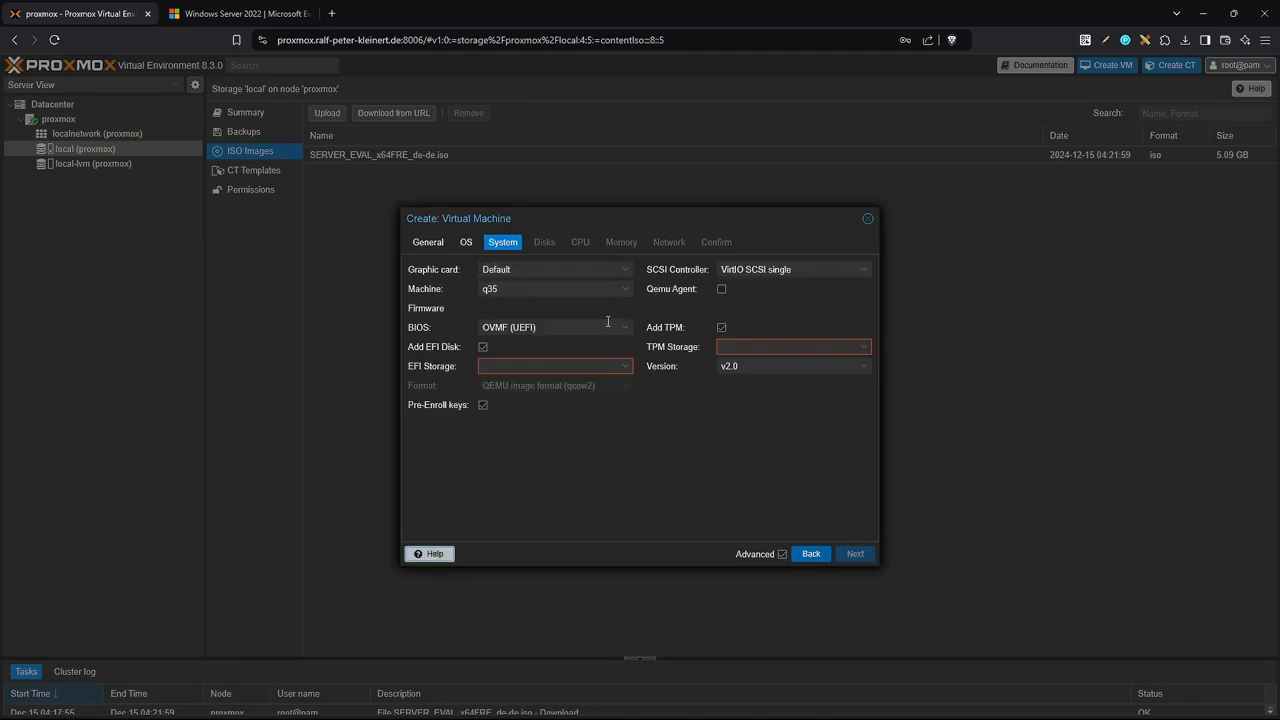
# Store the TPM state and EFI disk on local-lvm and enable the Qemu guest agent.
pyautogui.click(865, 352)
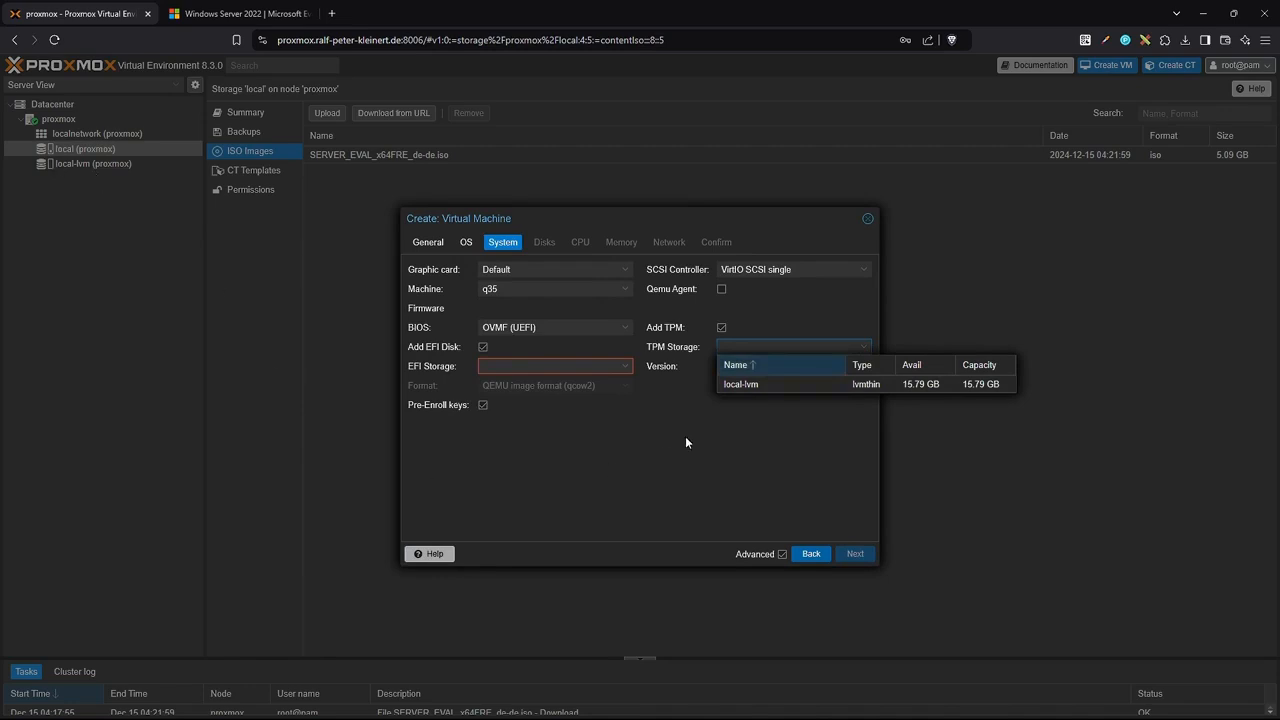
pyautogui.click(765, 385)
pyautogui.click(819, 366)
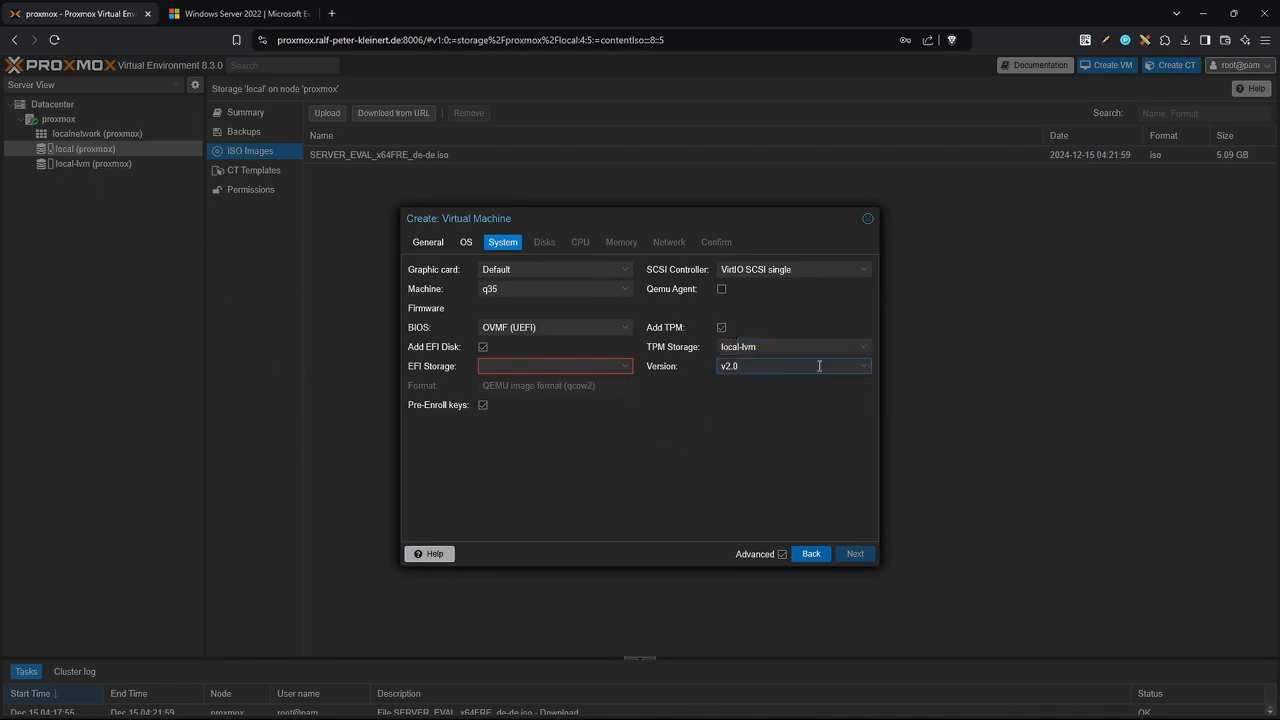
pyautogui.click(621, 368)
pyautogui.click(526, 402)
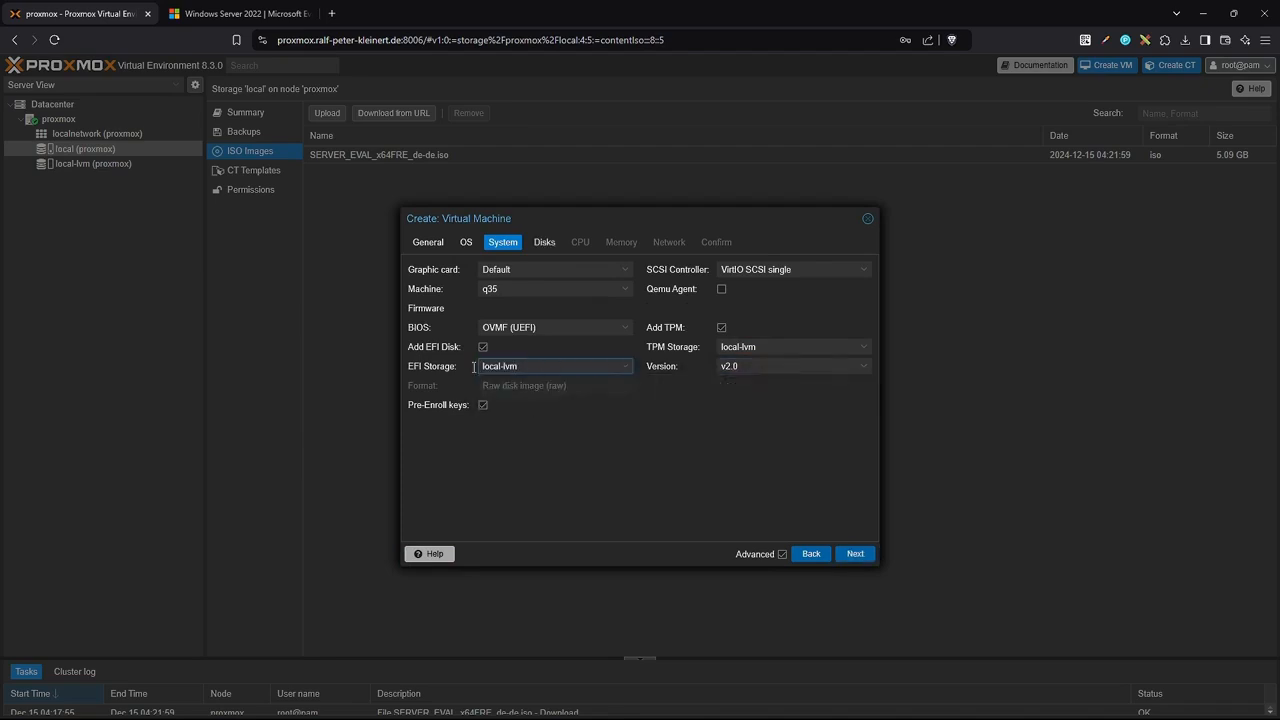
pyautogui.click(722, 289)
# Attach the system disk via SATA with discard enabled, leaving the cache mode unchanged.
pyautogui.click(544, 243)
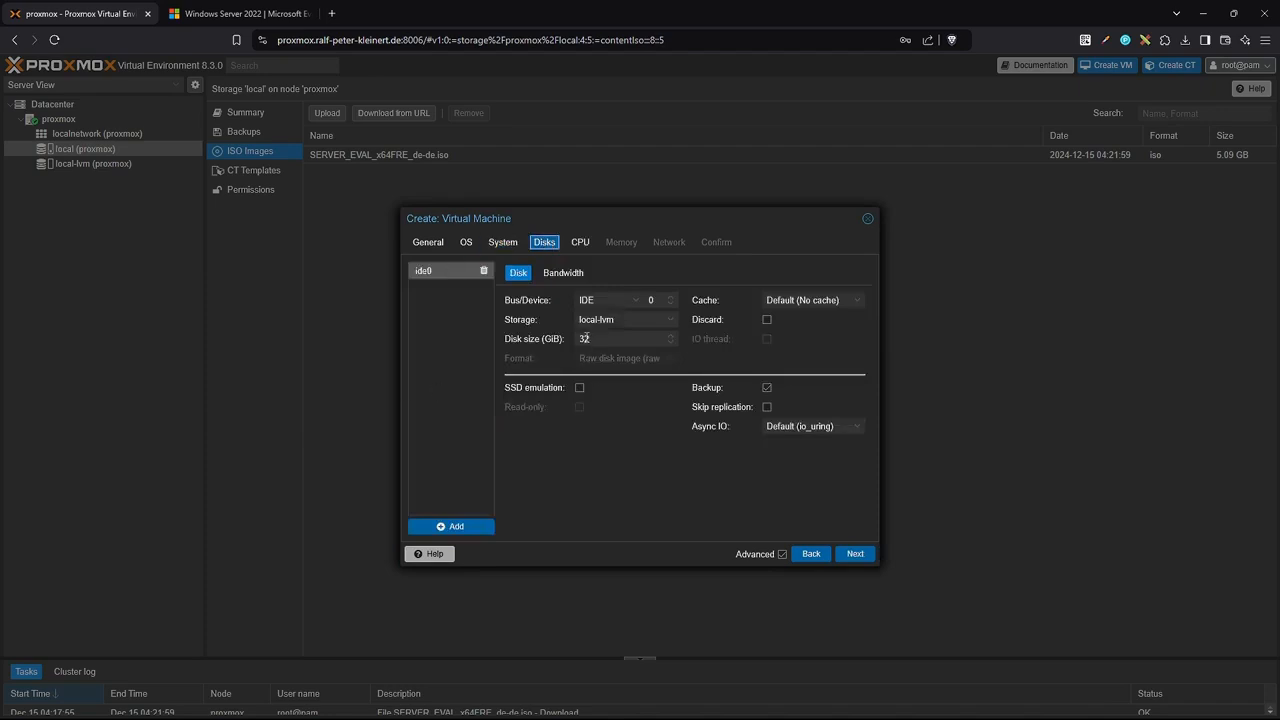
pyautogui.click(630, 304)
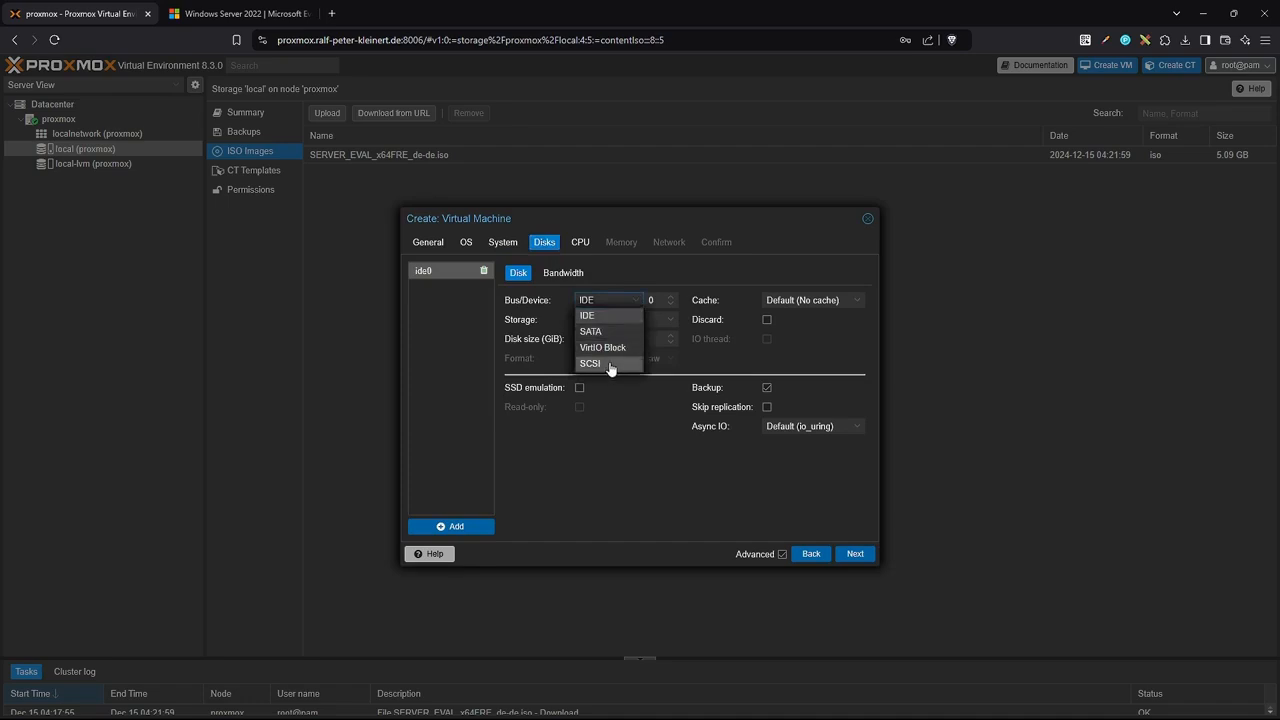
pyautogui.click(594, 332)
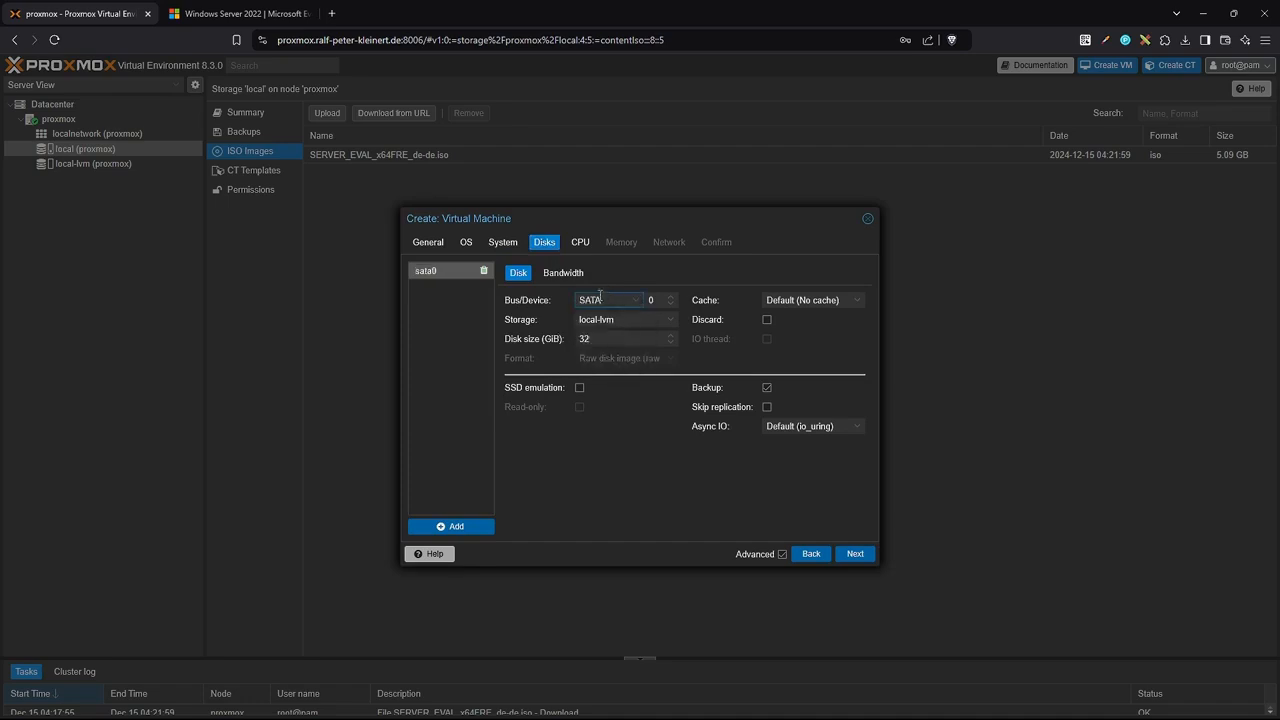
pyautogui.click(766, 319)
pyautogui.click(859, 305)
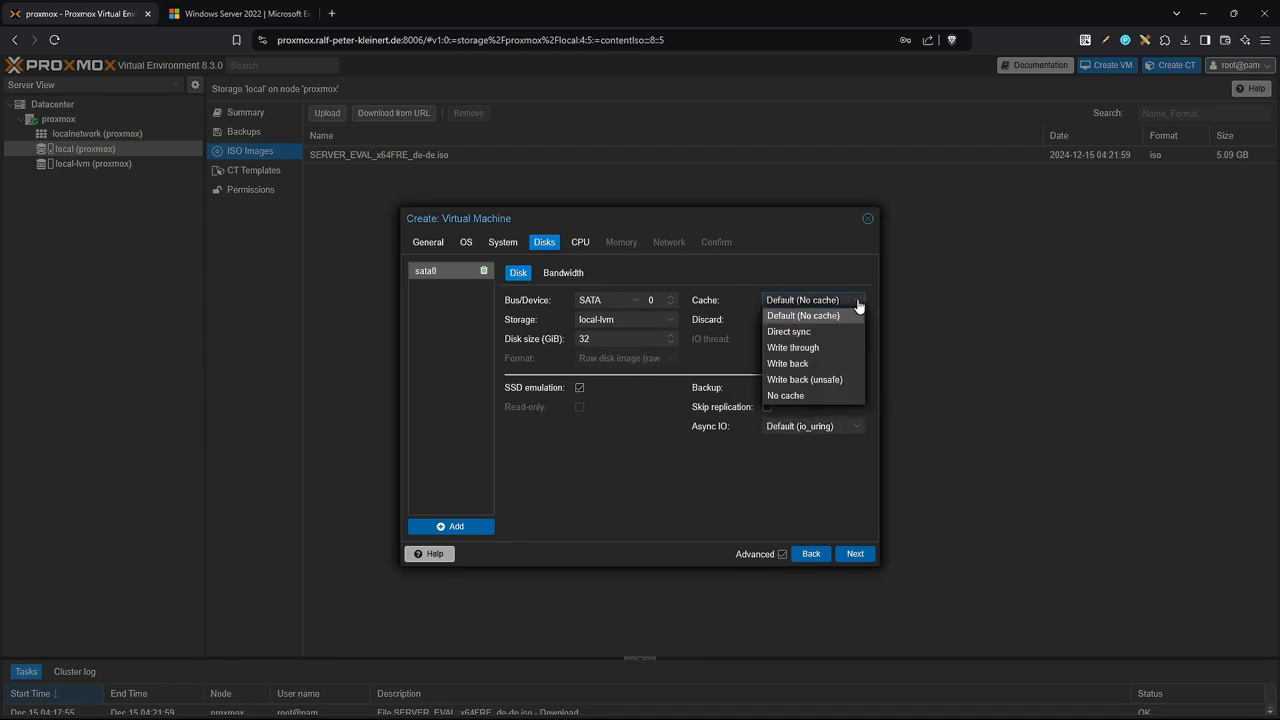
pyautogui.click(859, 305)
# Give the VM 4 CPU cores and keep the default memory size.
pyautogui.click(855, 553)
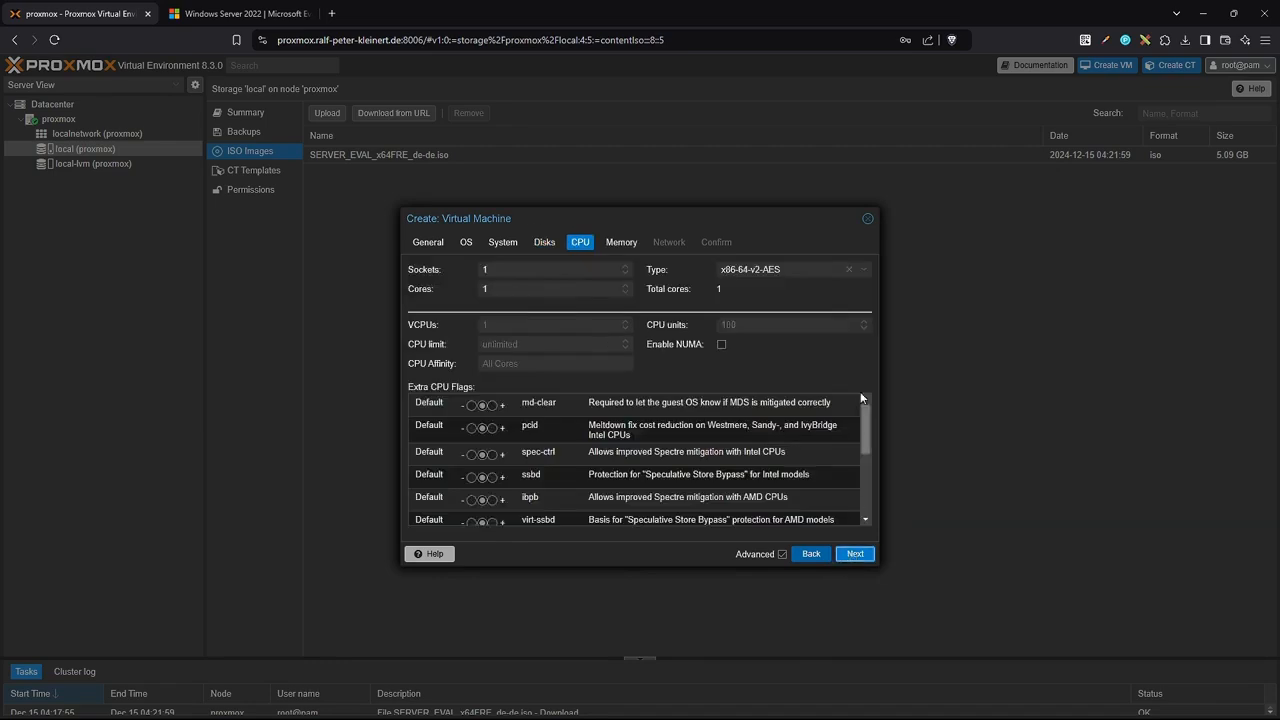
pyautogui.click(625, 286)
pyautogui.click(625, 286)
pyautogui.click(625, 286)
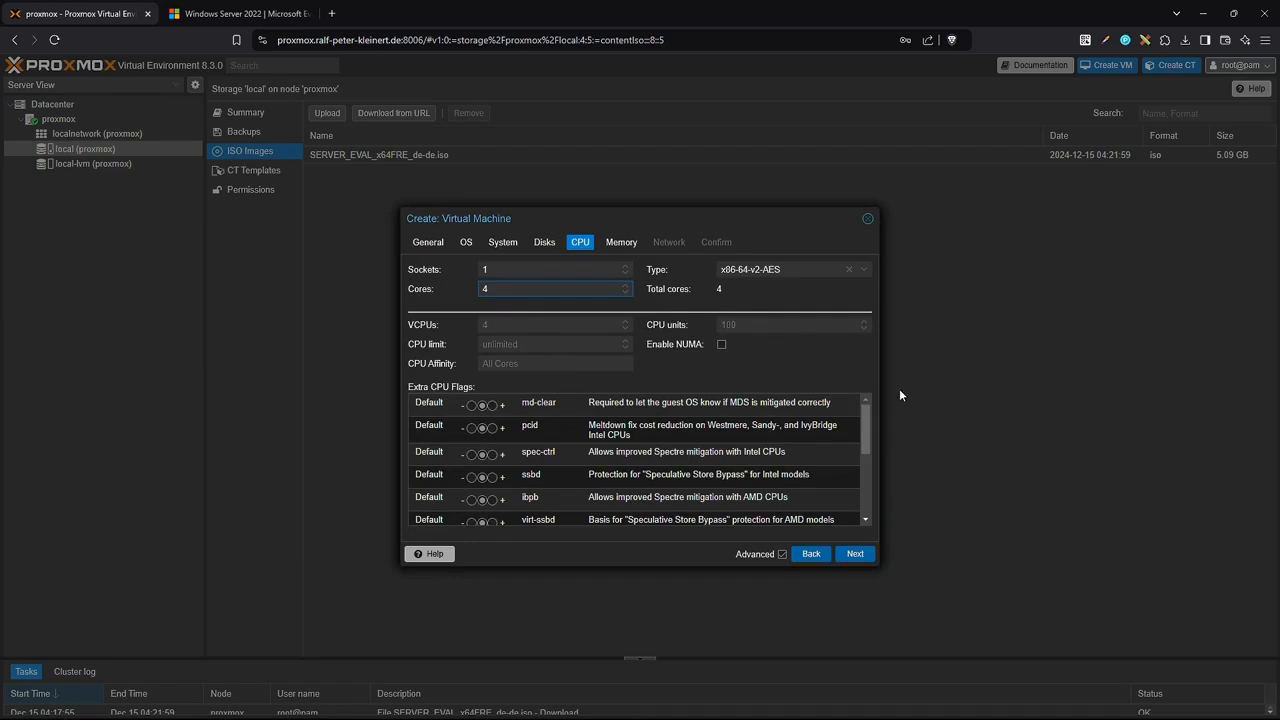
pyautogui.click(857, 551)
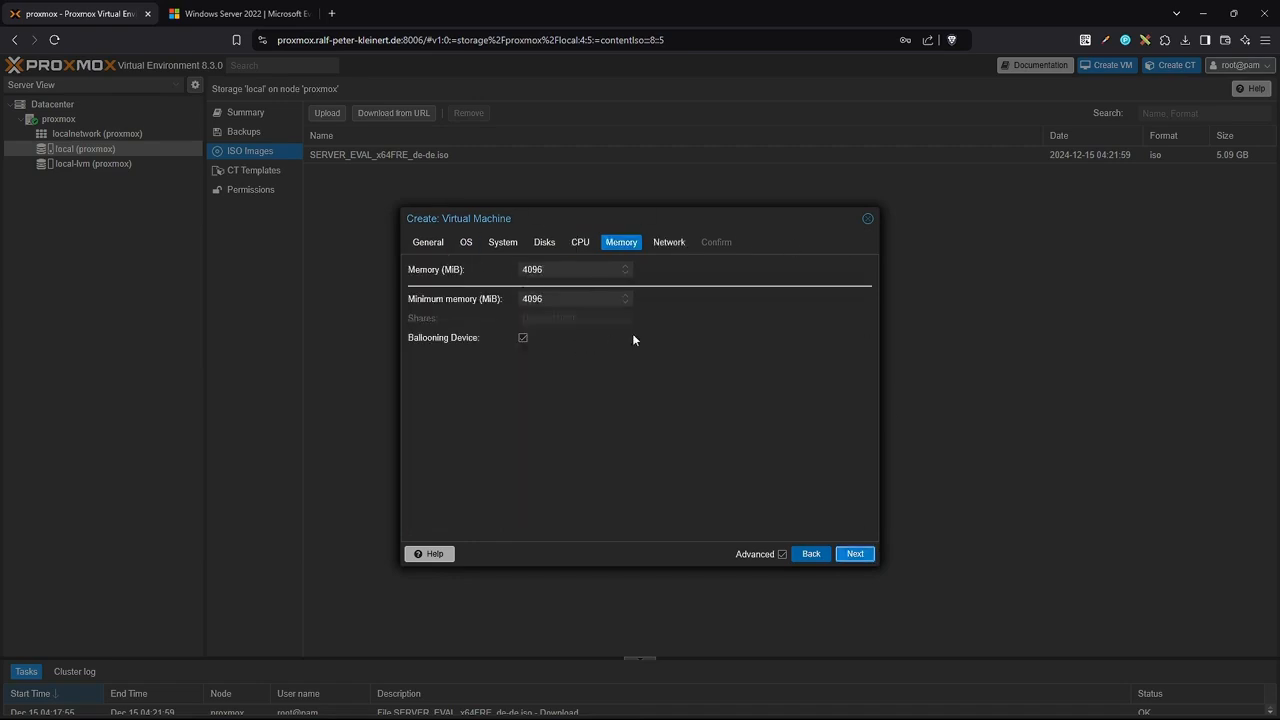
pyautogui.click(855, 553)
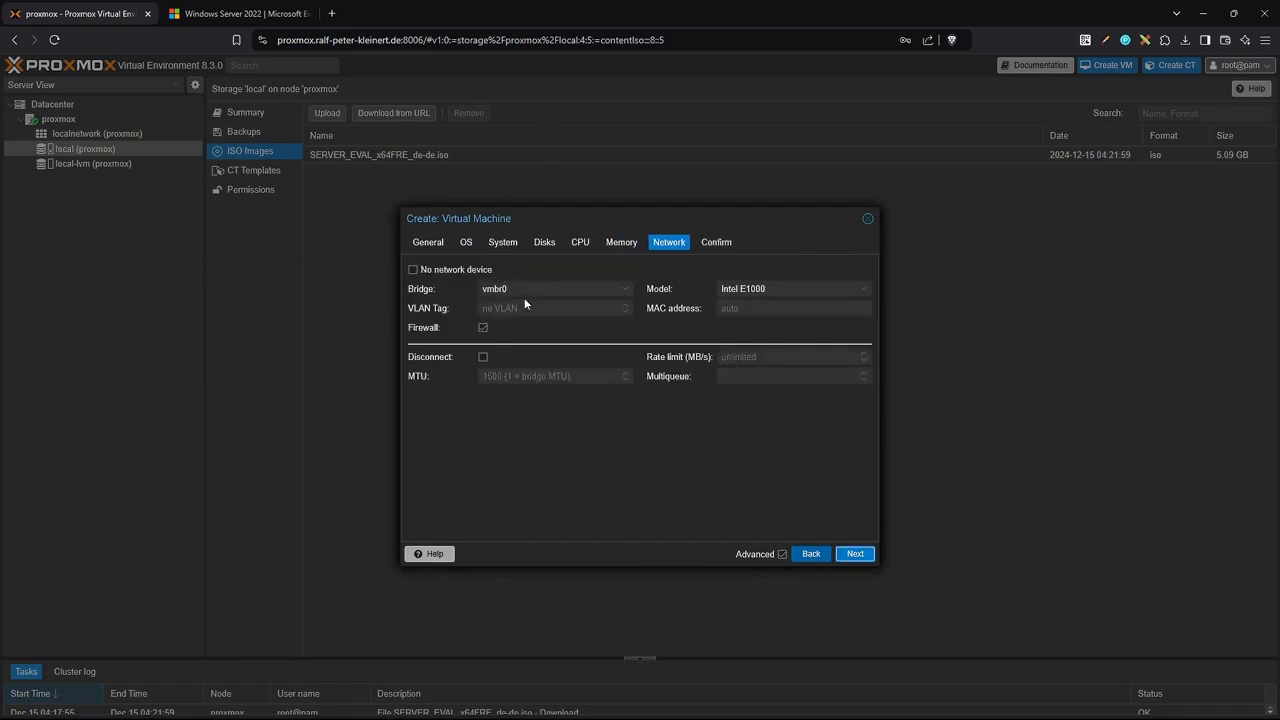
# Keep the Intel E1000 network card, review the summary and create VM 100.
pyautogui.click(861, 291)
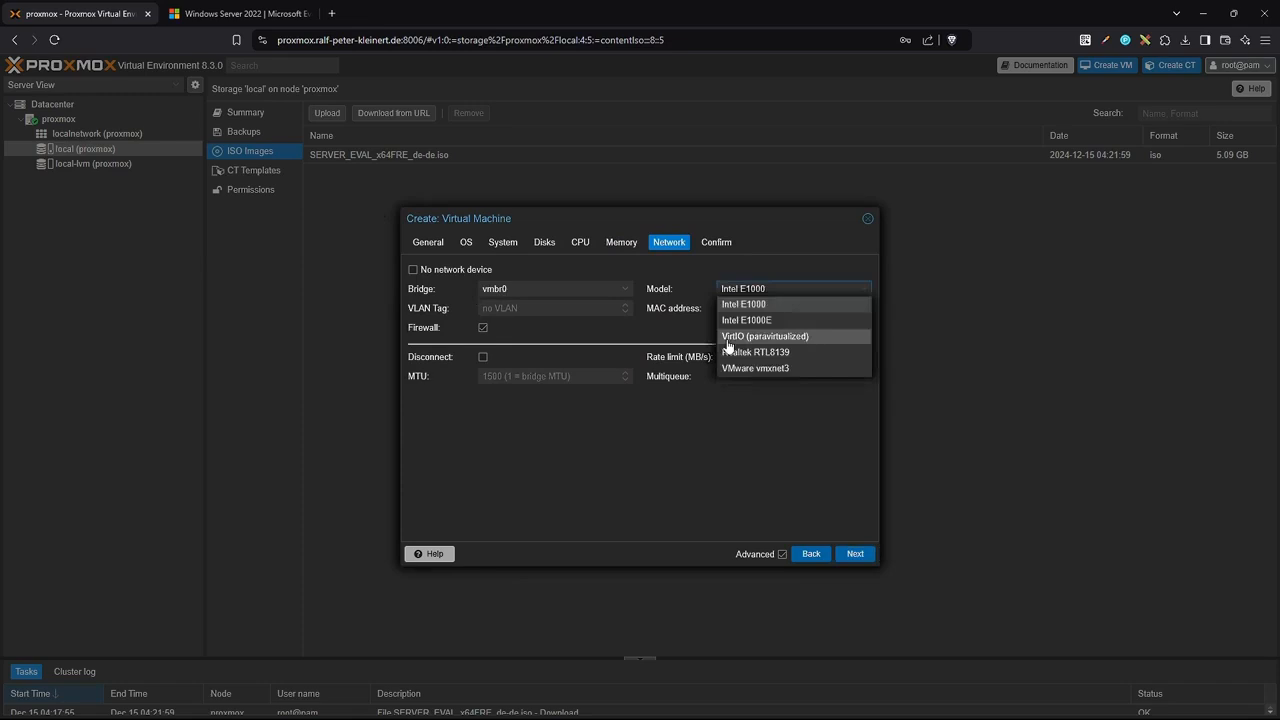
pyautogui.click(865, 292)
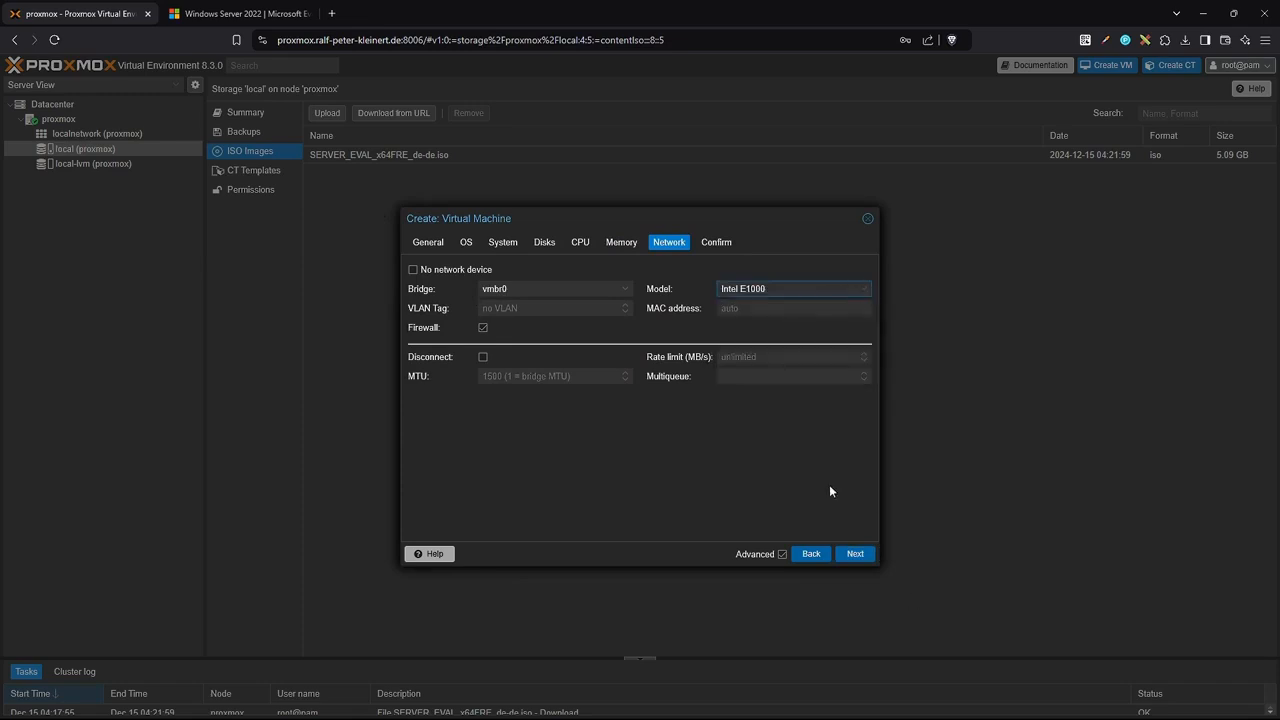
pyautogui.click(855, 554)
pyautogui.scroll(-2, 538, 407)
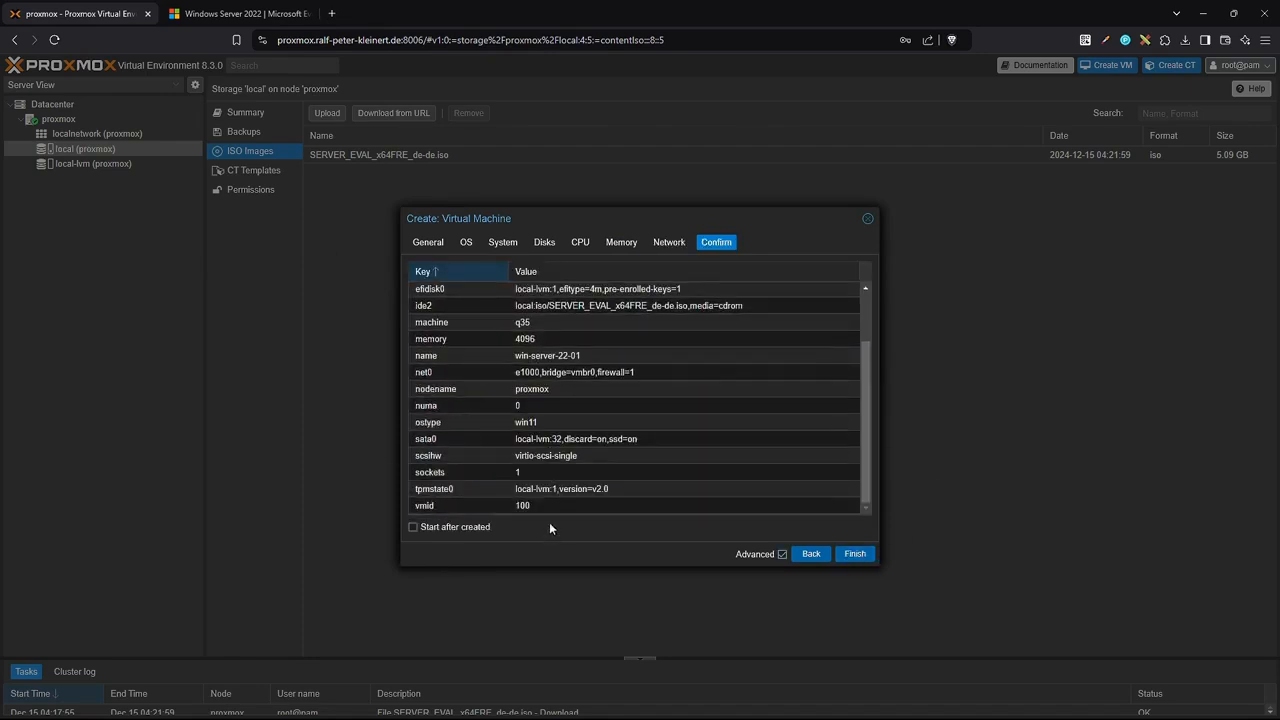
pyautogui.click(855, 554)
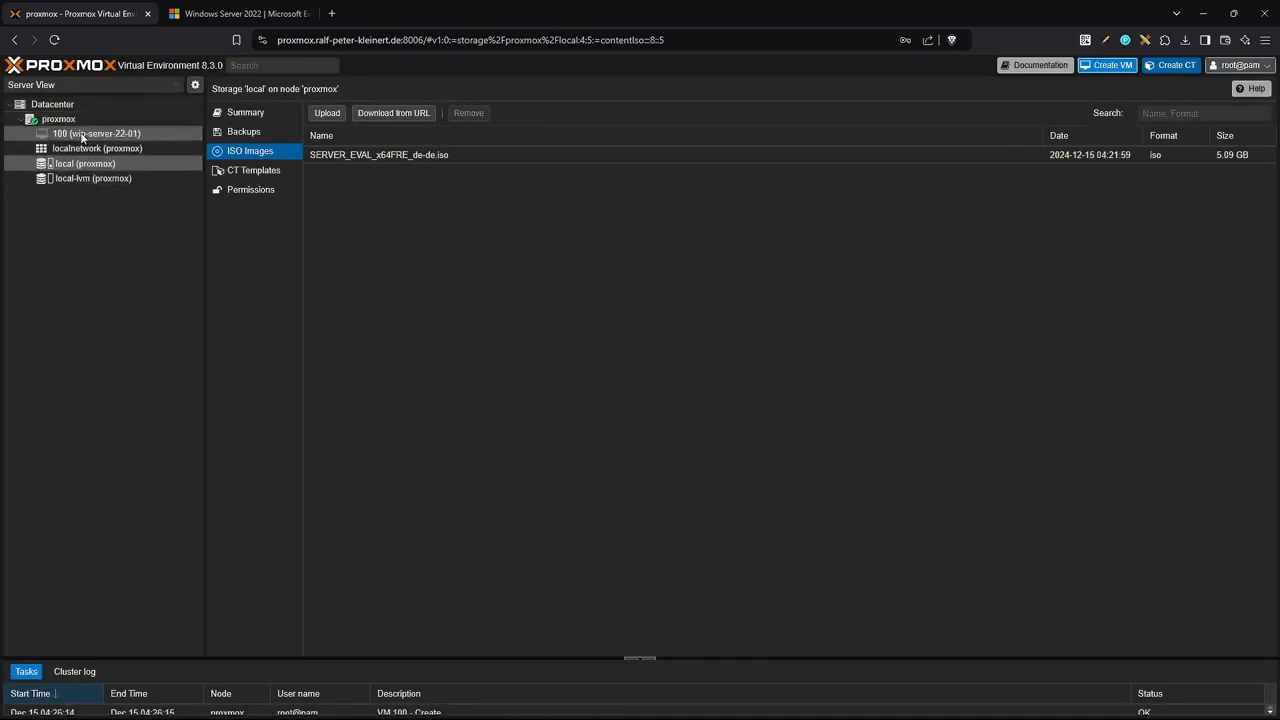
# Start VM 100 from its console, force-stop it, then boot it from the Windows Server ISO.
pyautogui.click(78, 135)
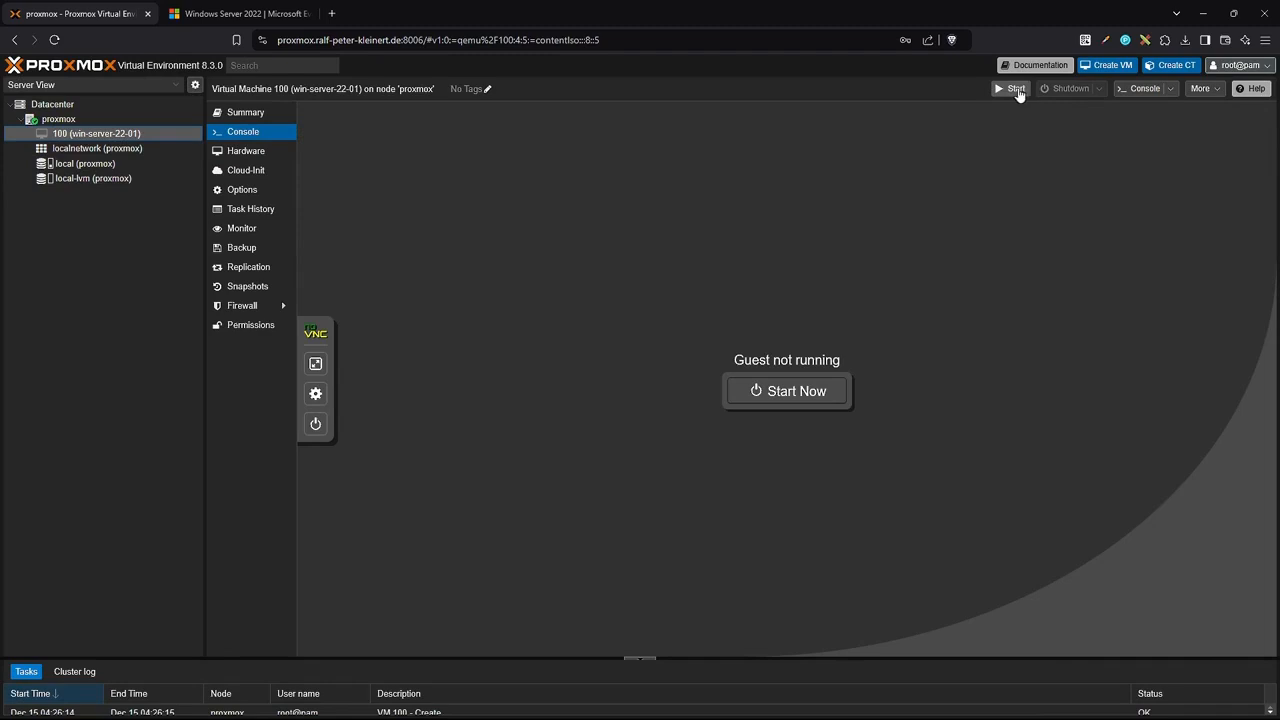
pyautogui.rightClick(67, 138)
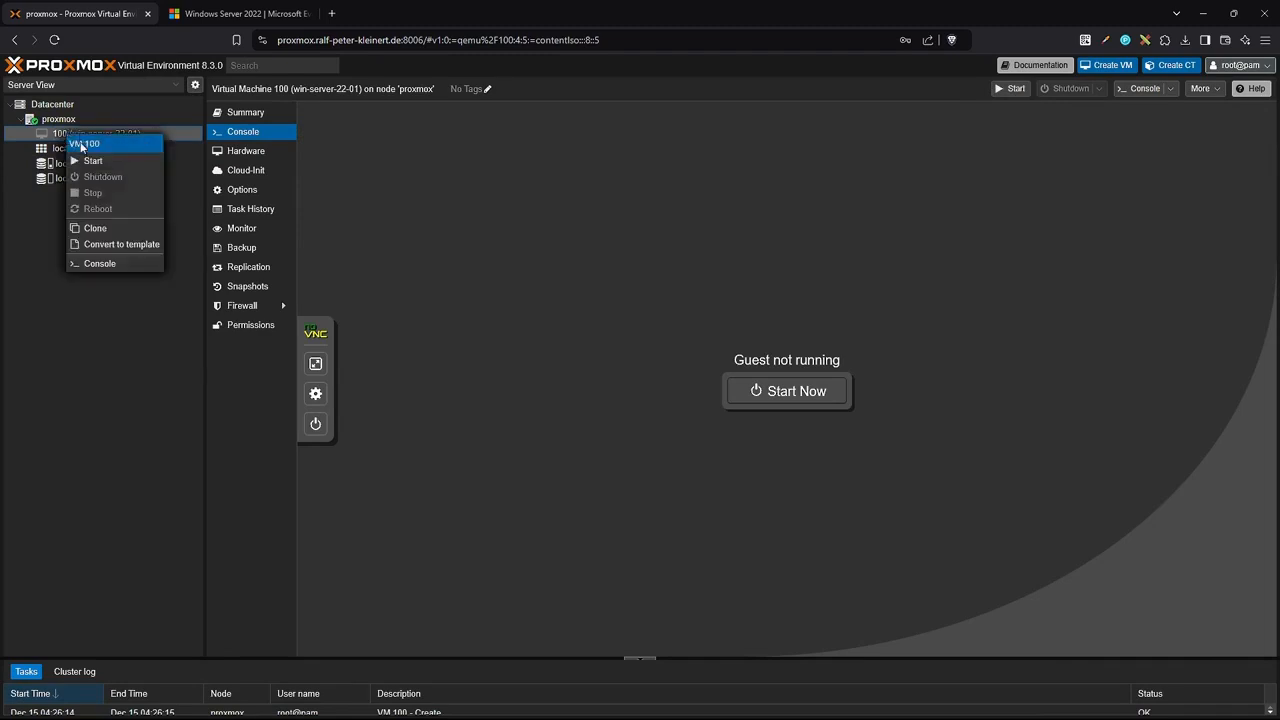
pyautogui.click(83, 163)
pyautogui.click(791, 393)
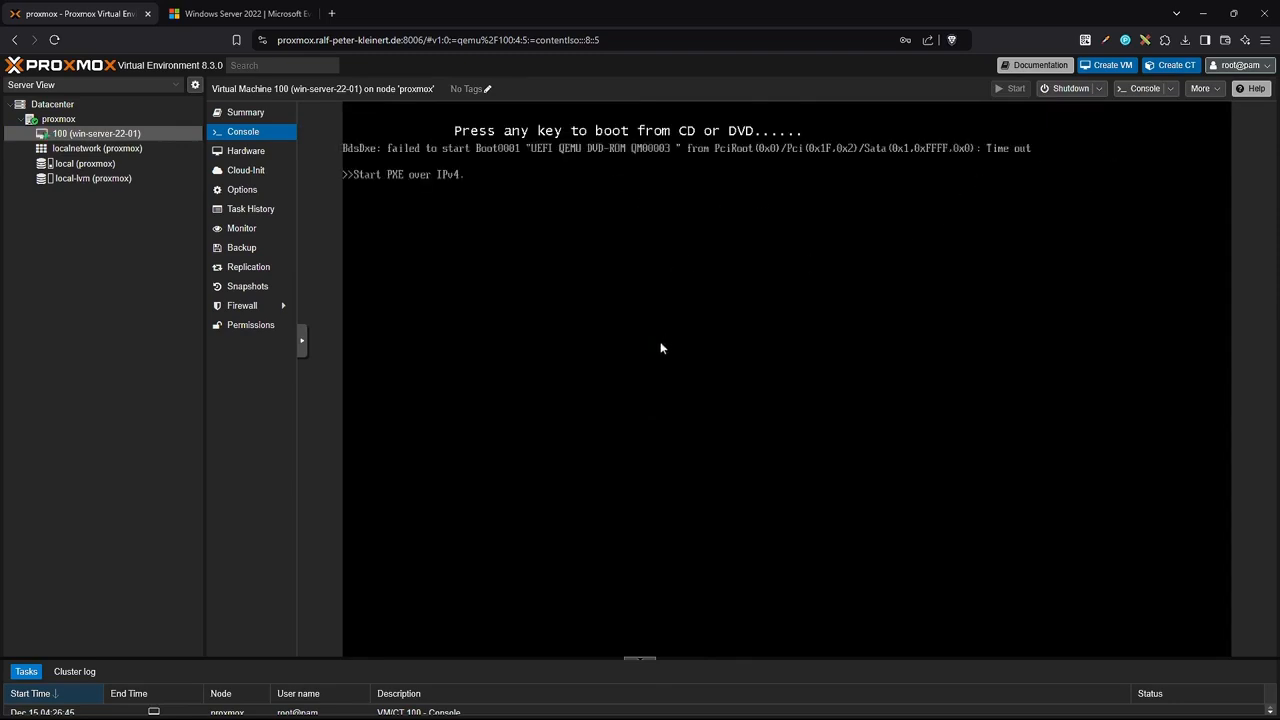
pyautogui.click(1099, 88)
pyautogui.click(1068, 154)
pyautogui.click(615, 427)
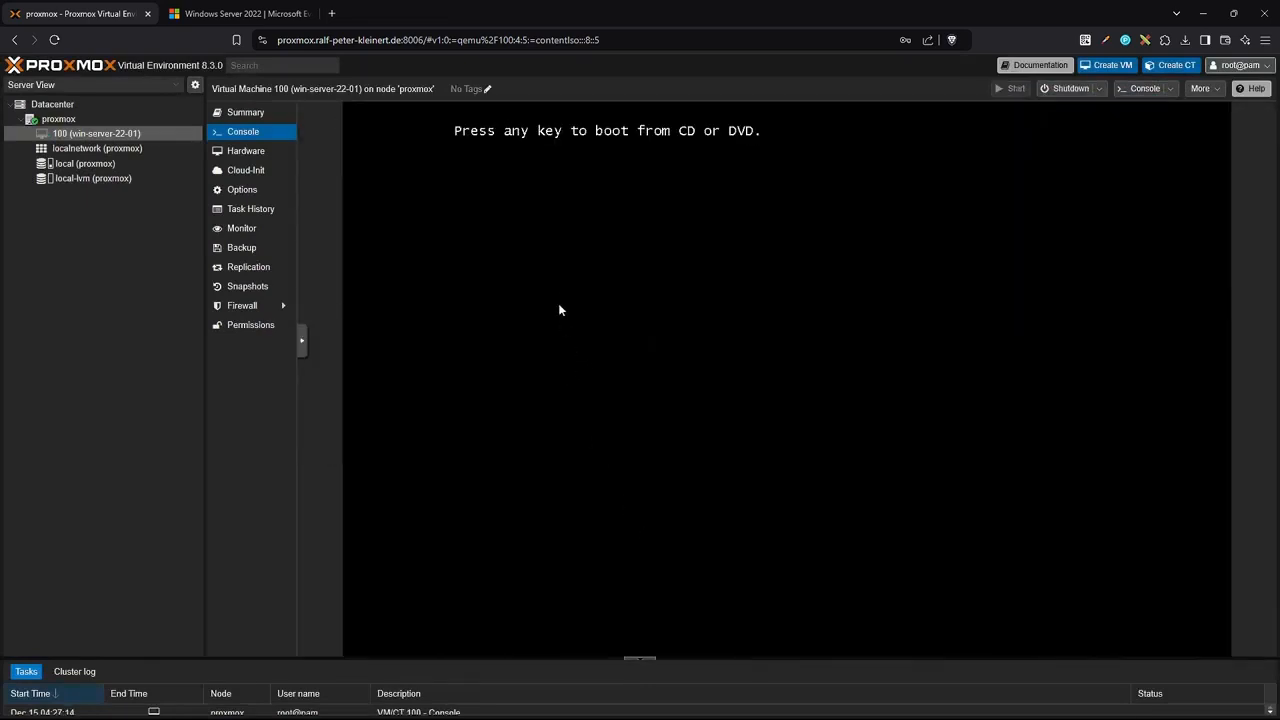
pyautogui.press('Return')
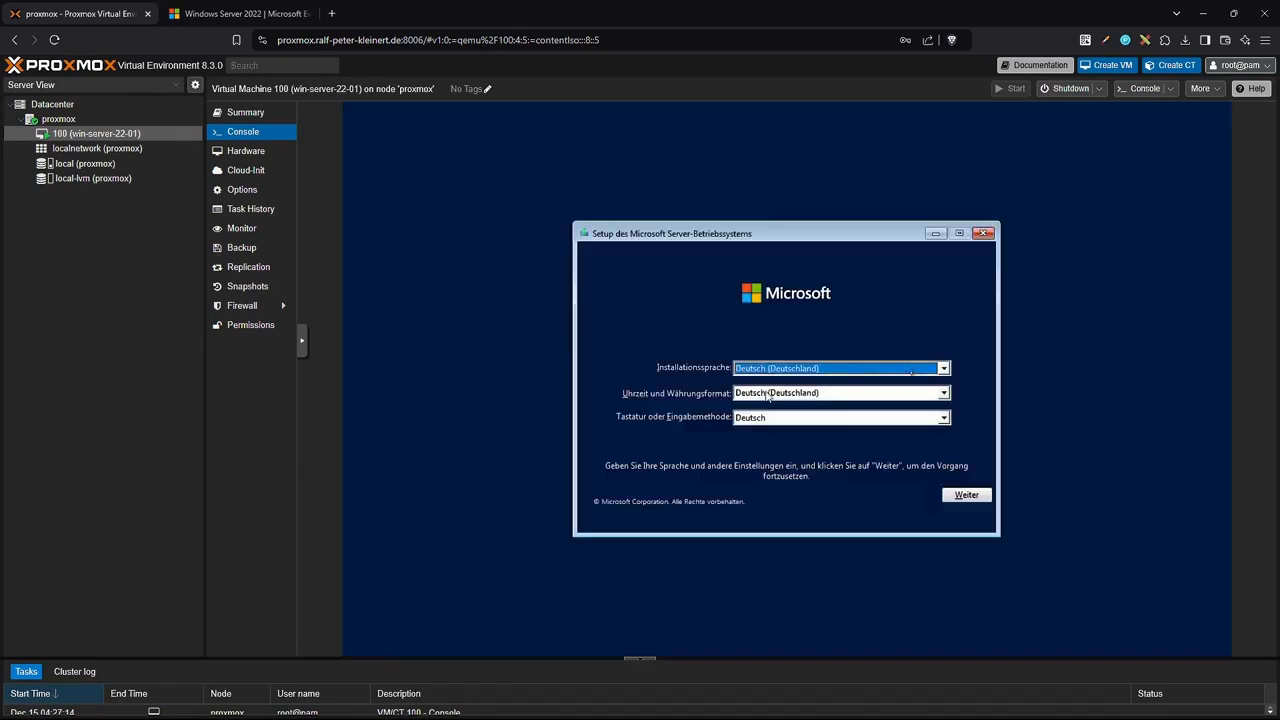
# Start the German setup, pick Standard Evaluation (Desktopdarstellung) and accept the license terms.
pyautogui.click(966, 496)
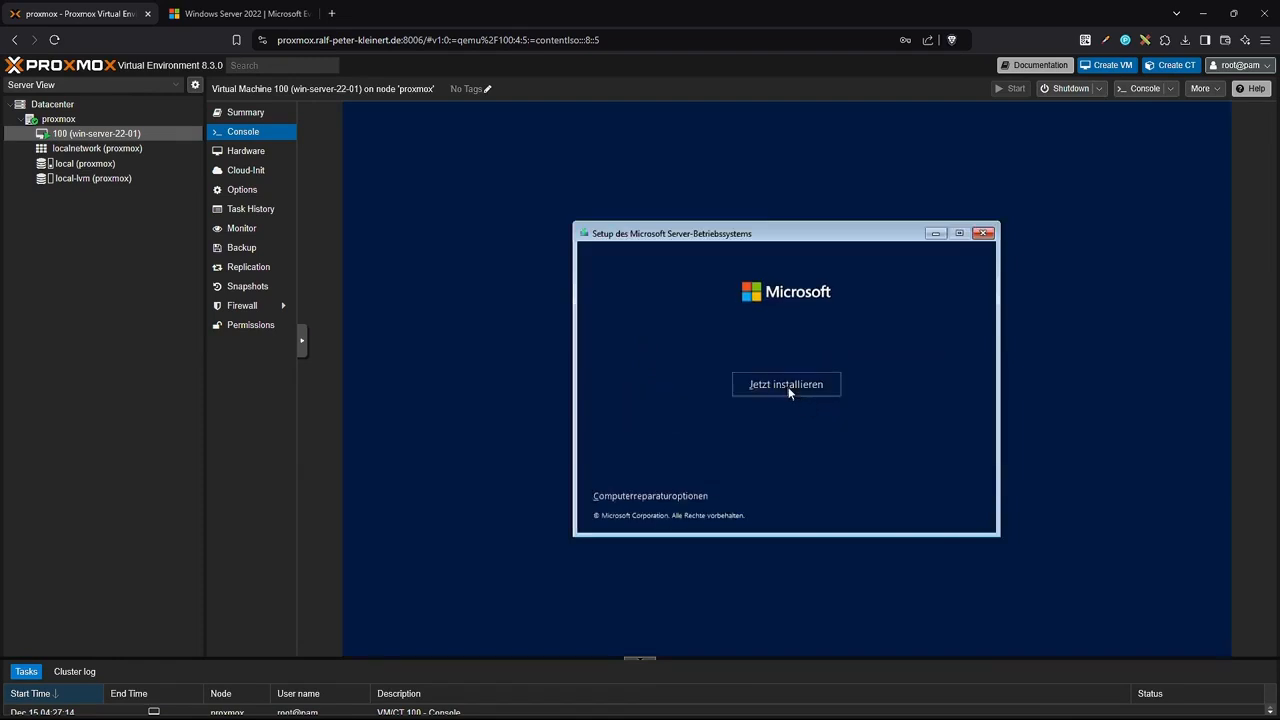
pyautogui.click(788, 387)
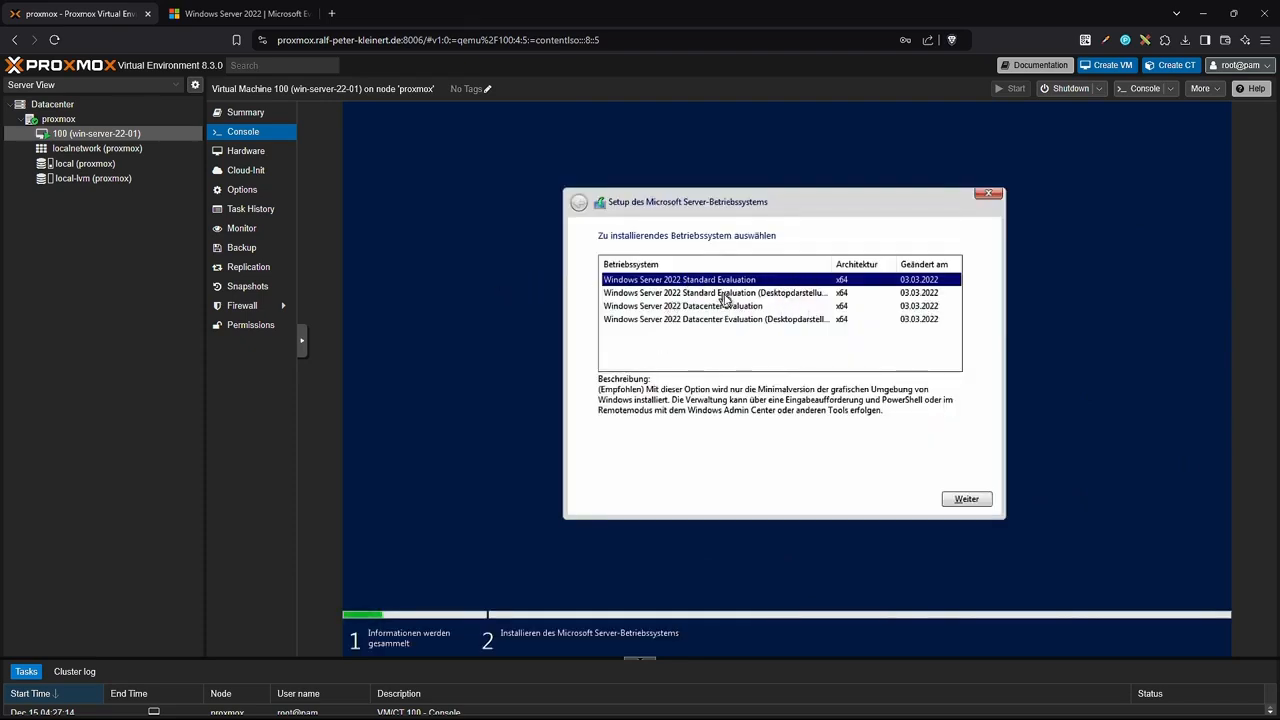
pyautogui.click(725, 295)
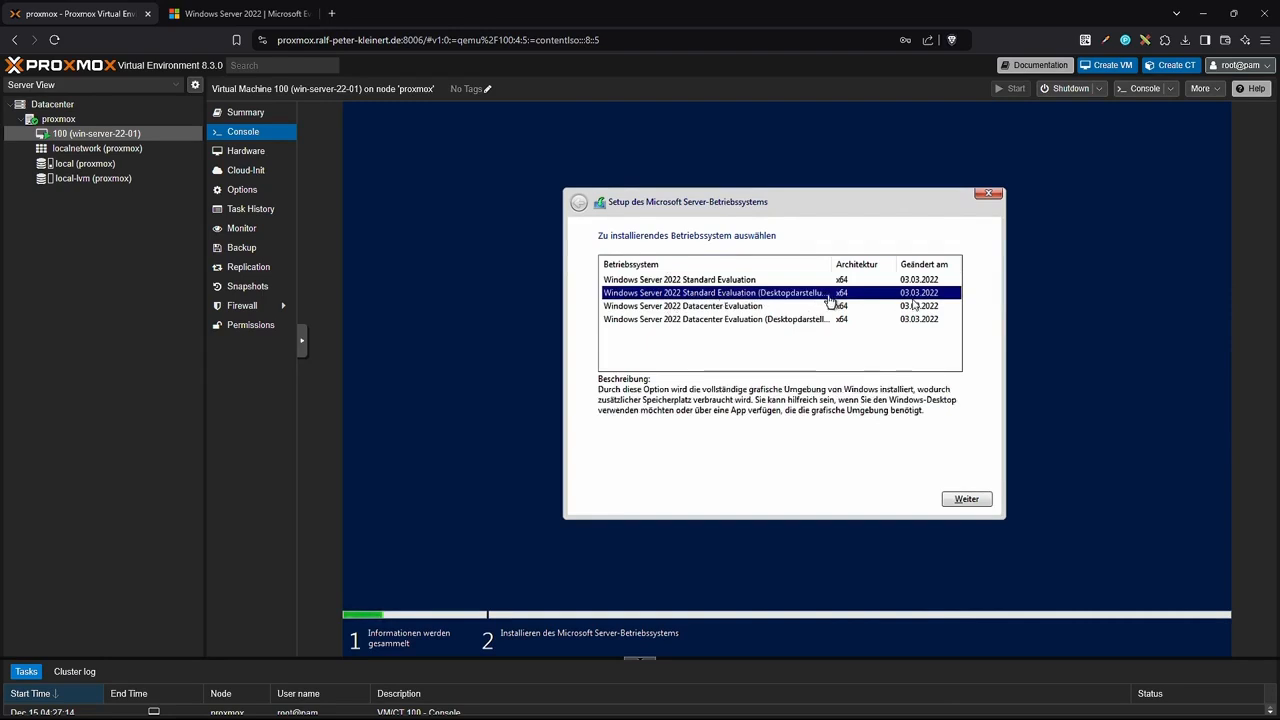
pyautogui.click(686, 281)
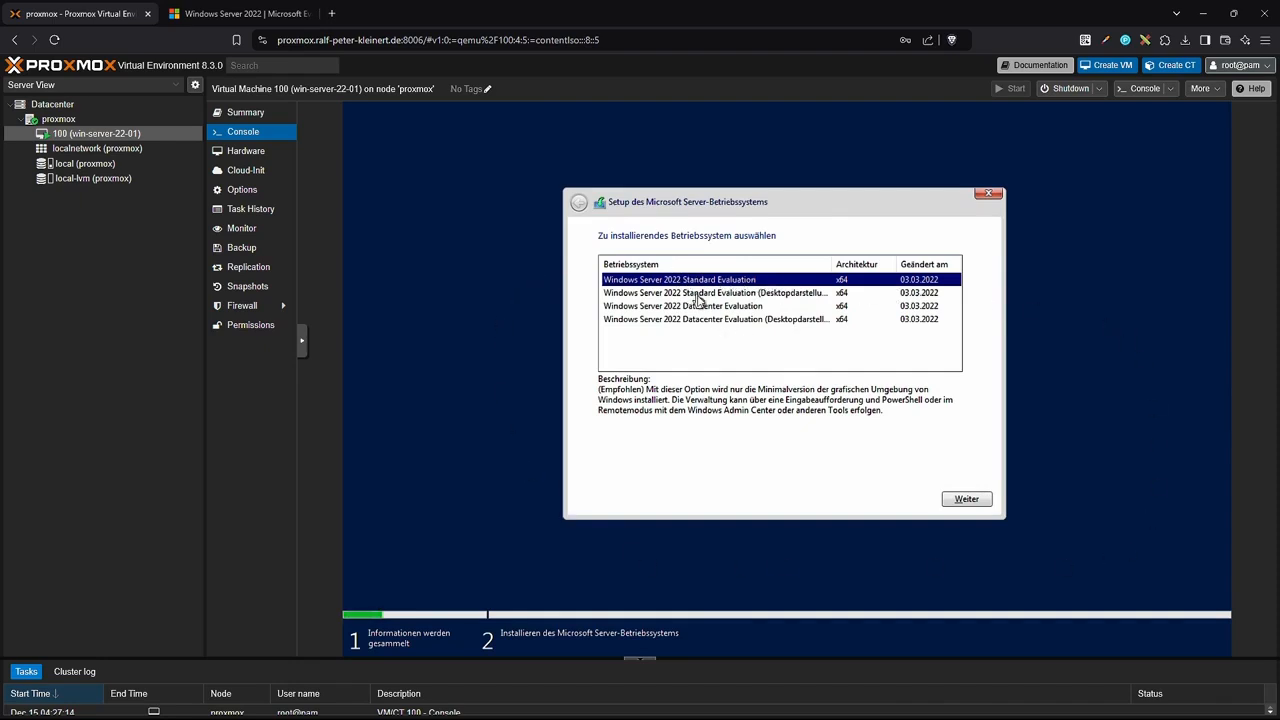
pyautogui.click(826, 294)
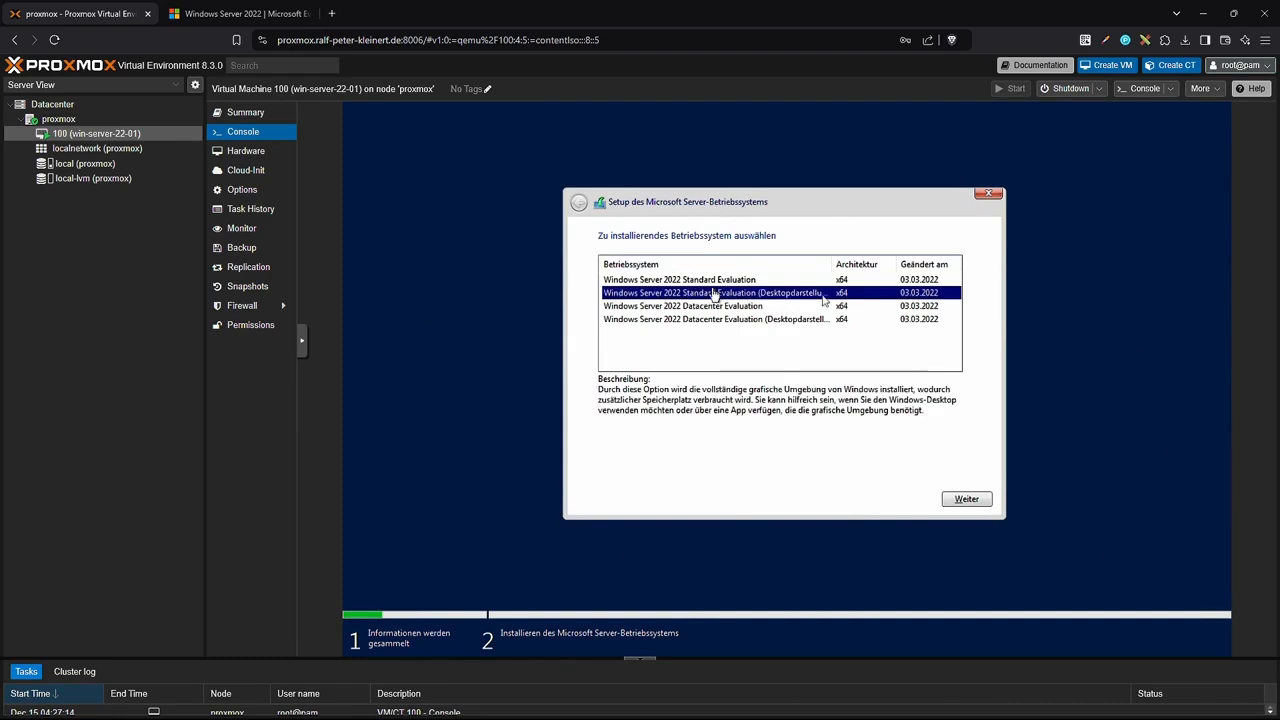
pyautogui.click(966, 499)
pyautogui.scroll(-15, 967, 420)
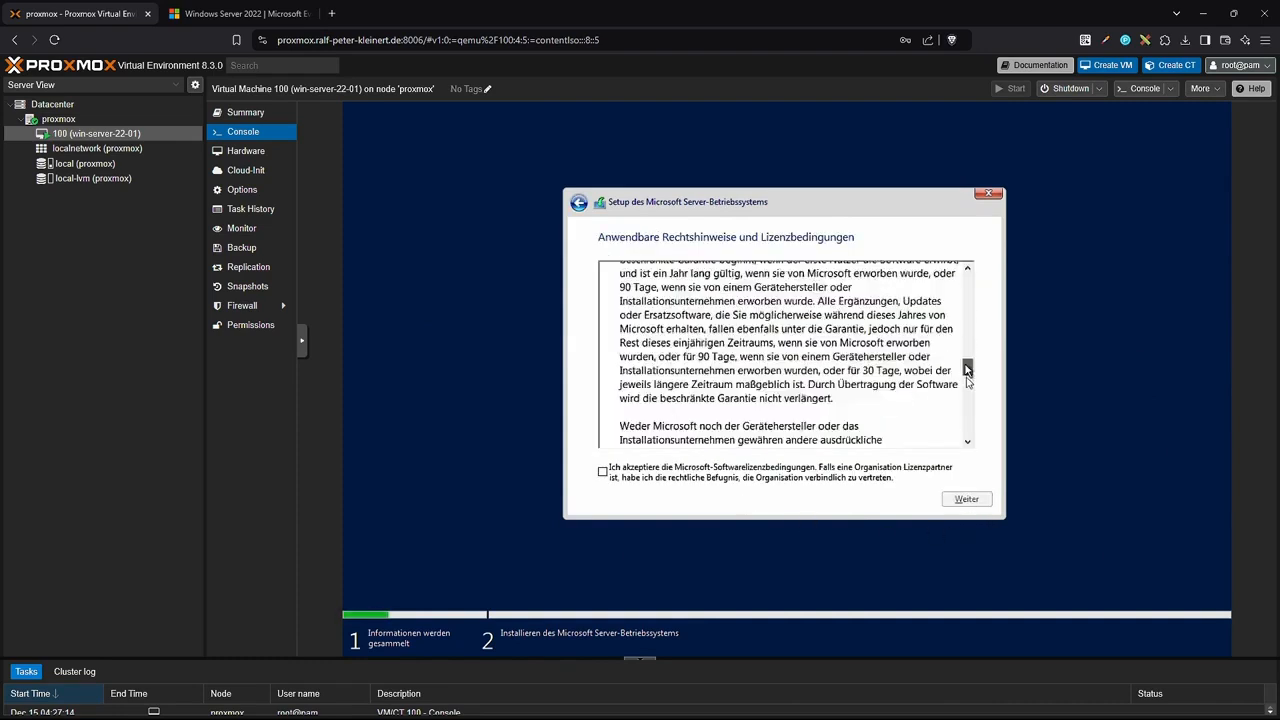
pyautogui.scroll(15, 967, 428)
pyautogui.click(602, 471)
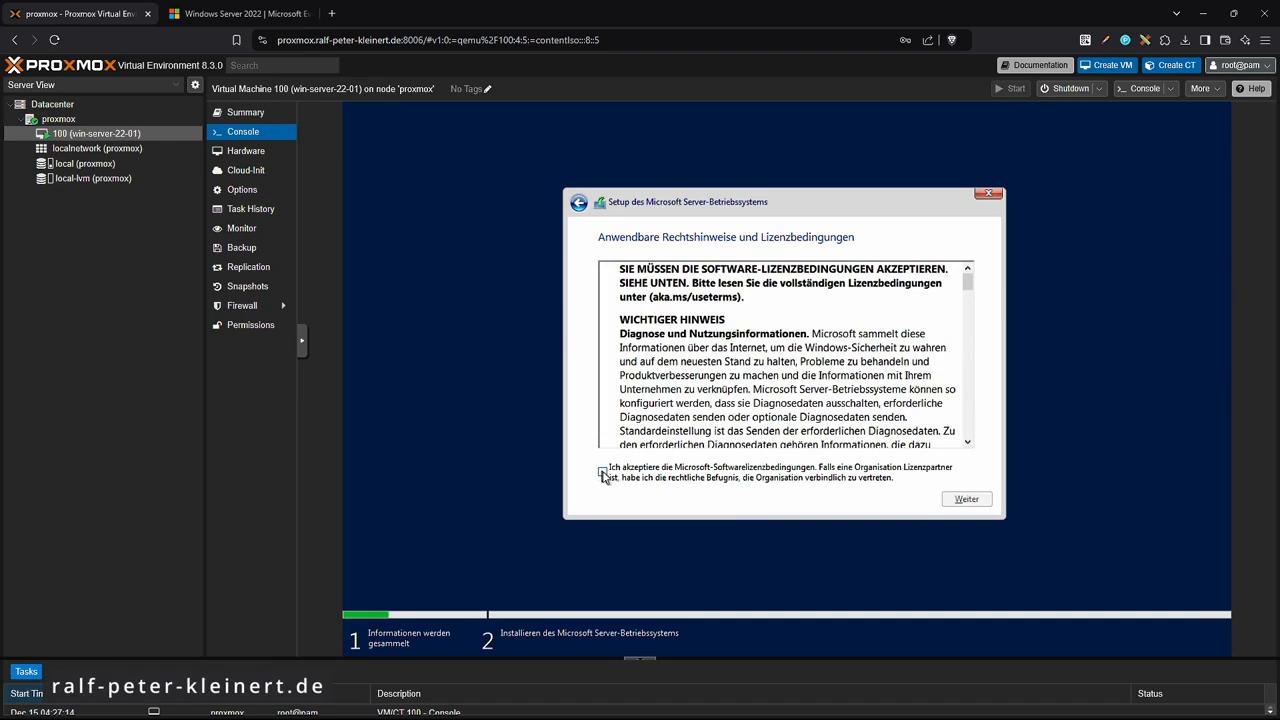
pyautogui.click(966, 499)
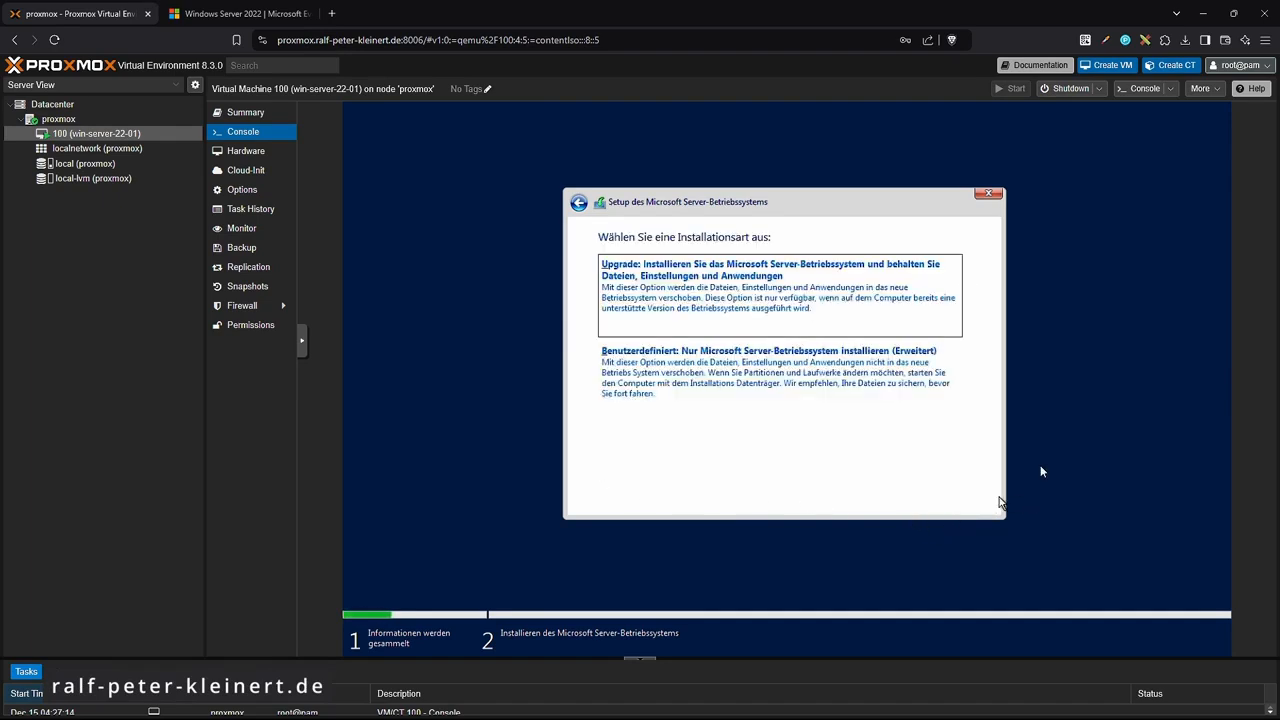
# Choose a custom install, create a 32768 MB partition and install onto Partition 3.
pyautogui.click(743, 374)
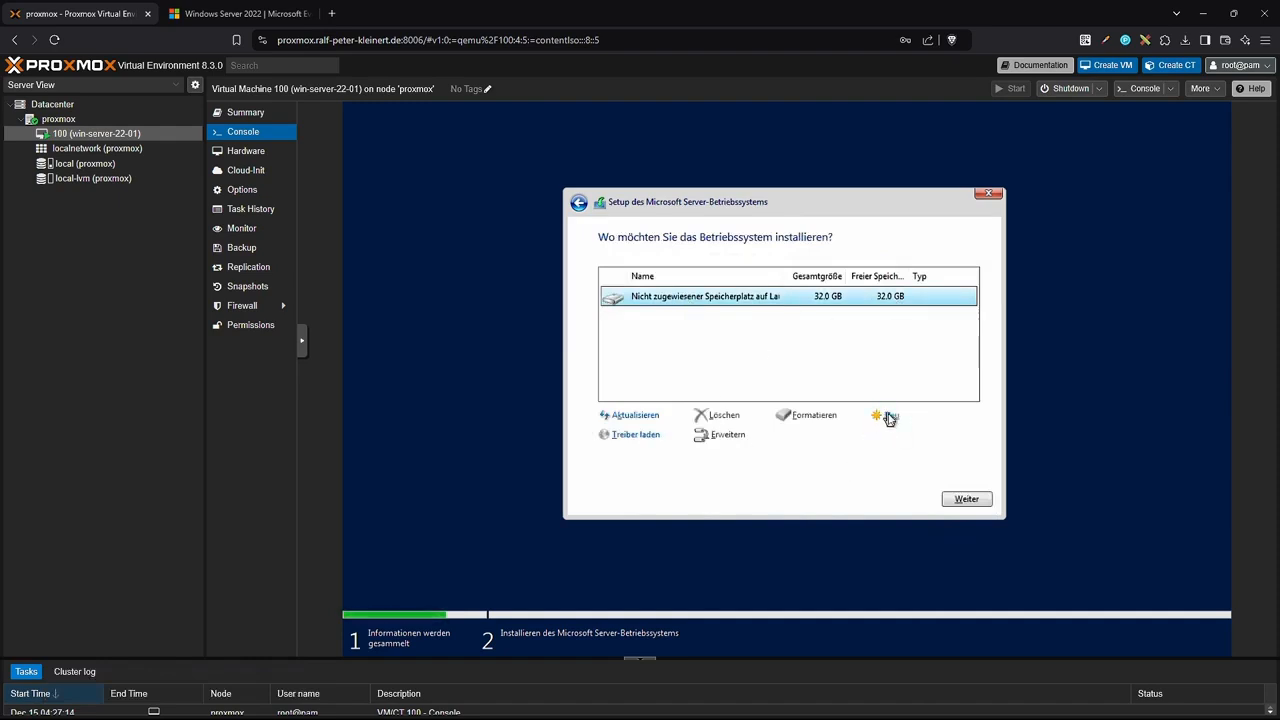
pyautogui.click(891, 417)
pyautogui.click(916, 435)
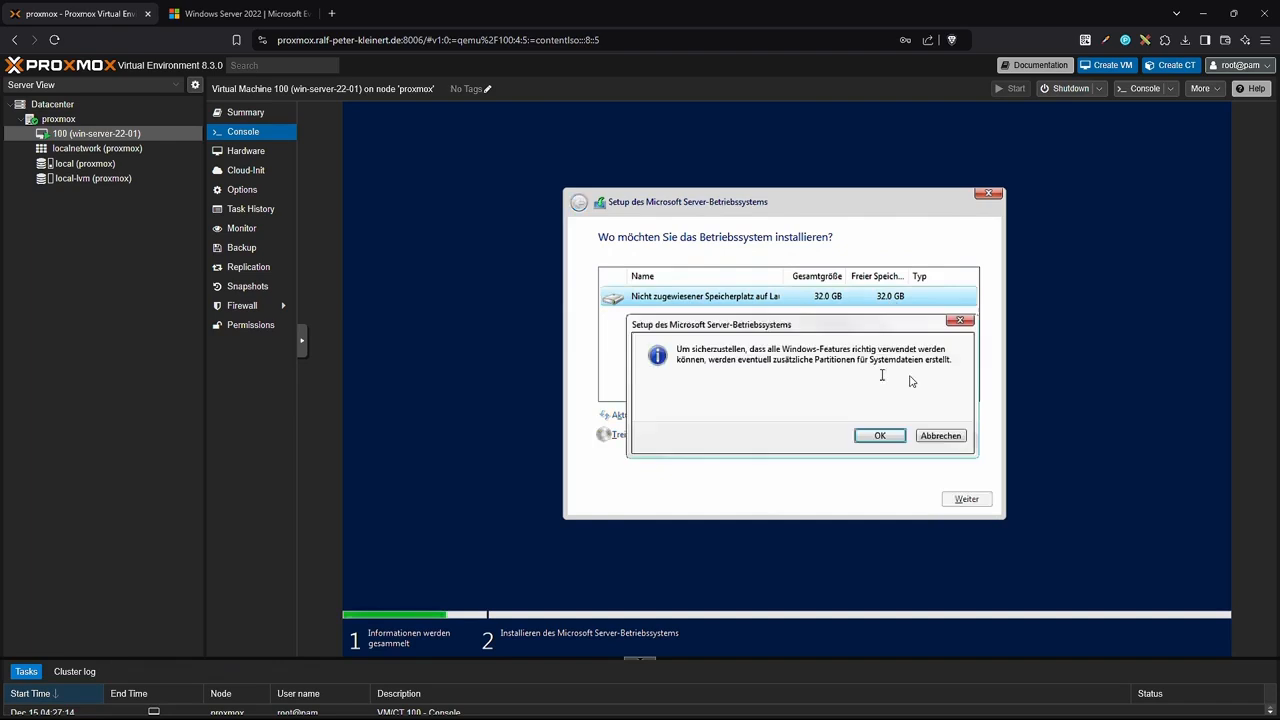
pyautogui.click(877, 438)
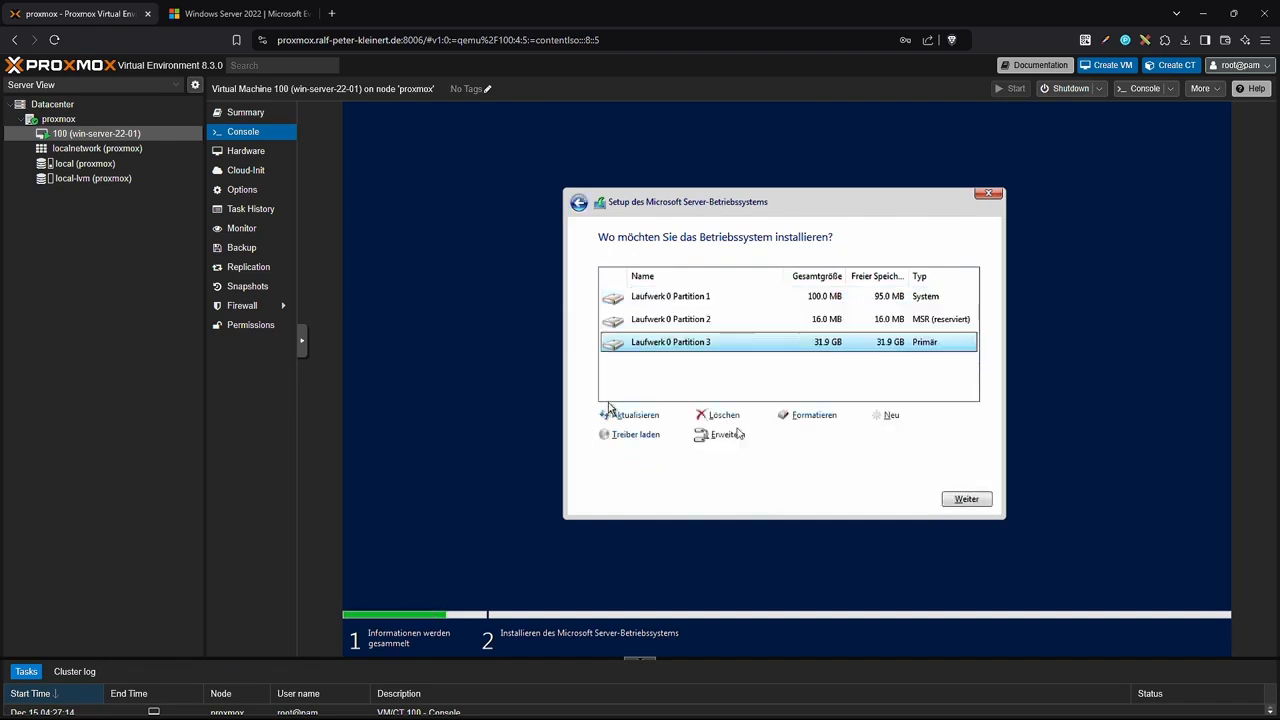
pyautogui.click(967, 500)
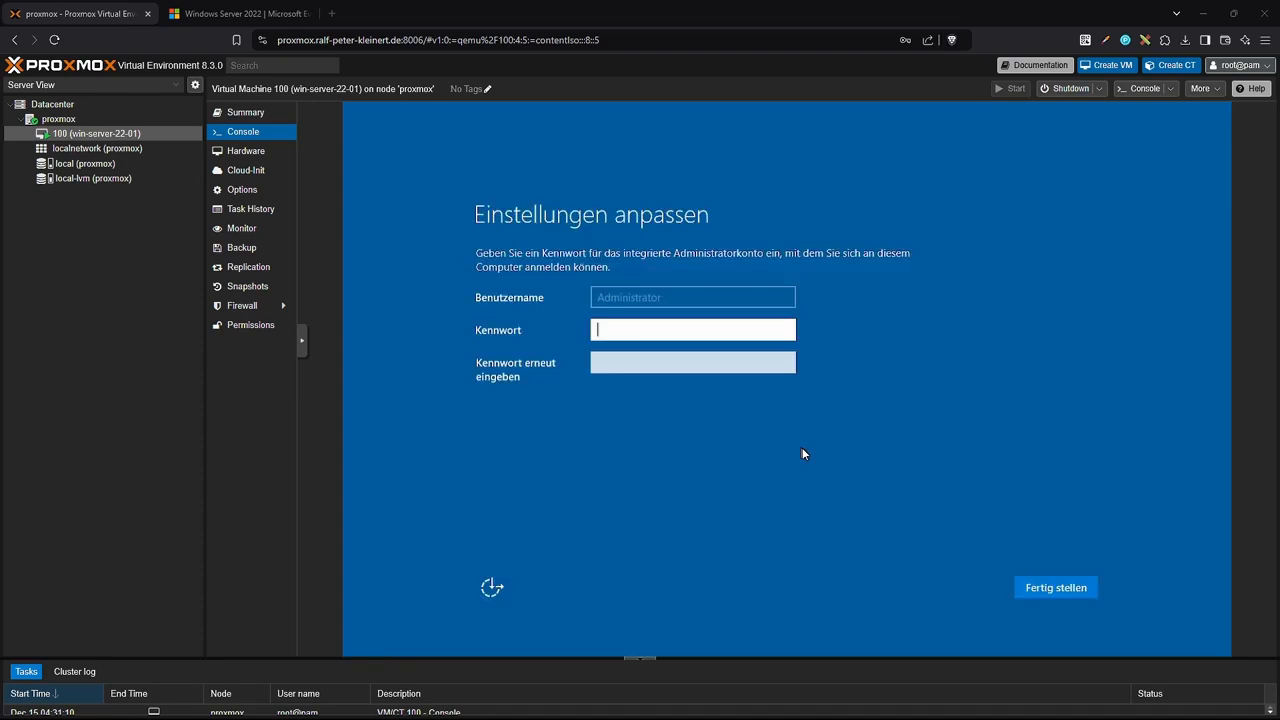
# Set the Administrator password, then send Ctrl+Alt+Del via noVNC extra keys and sign in.
pyautogui.write('Pas••••••')
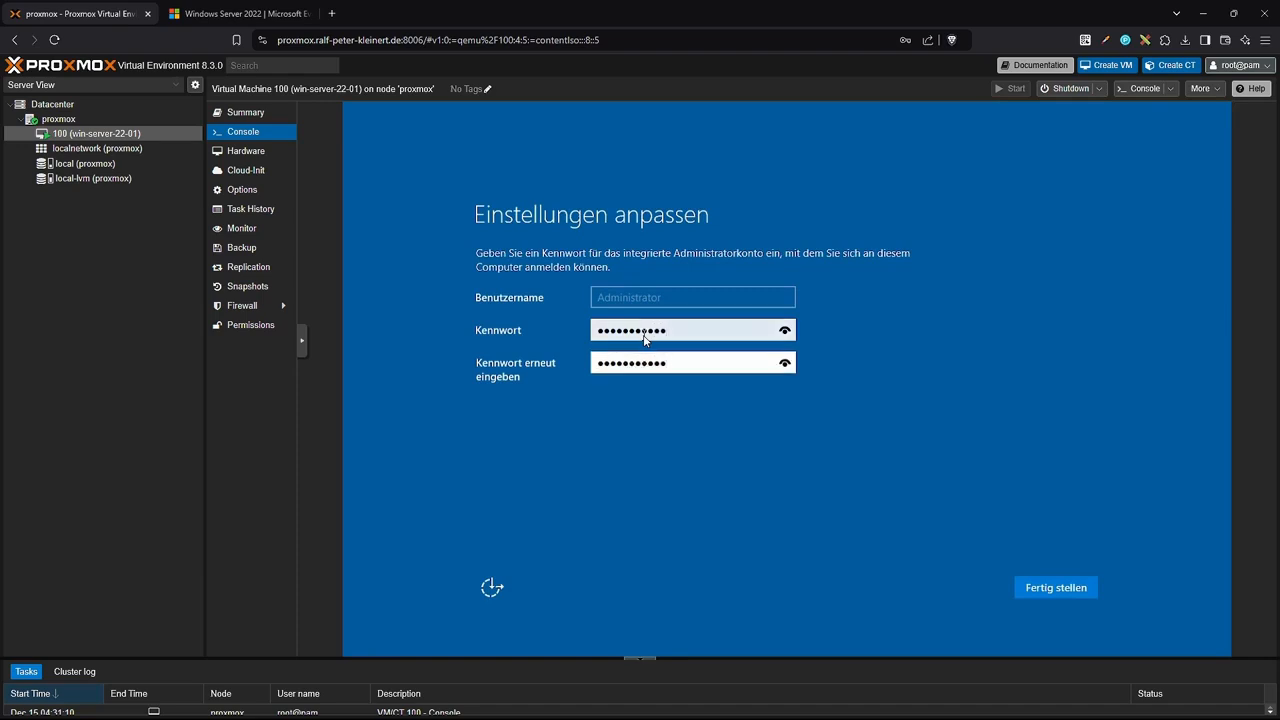
pyautogui.click(1055, 595)
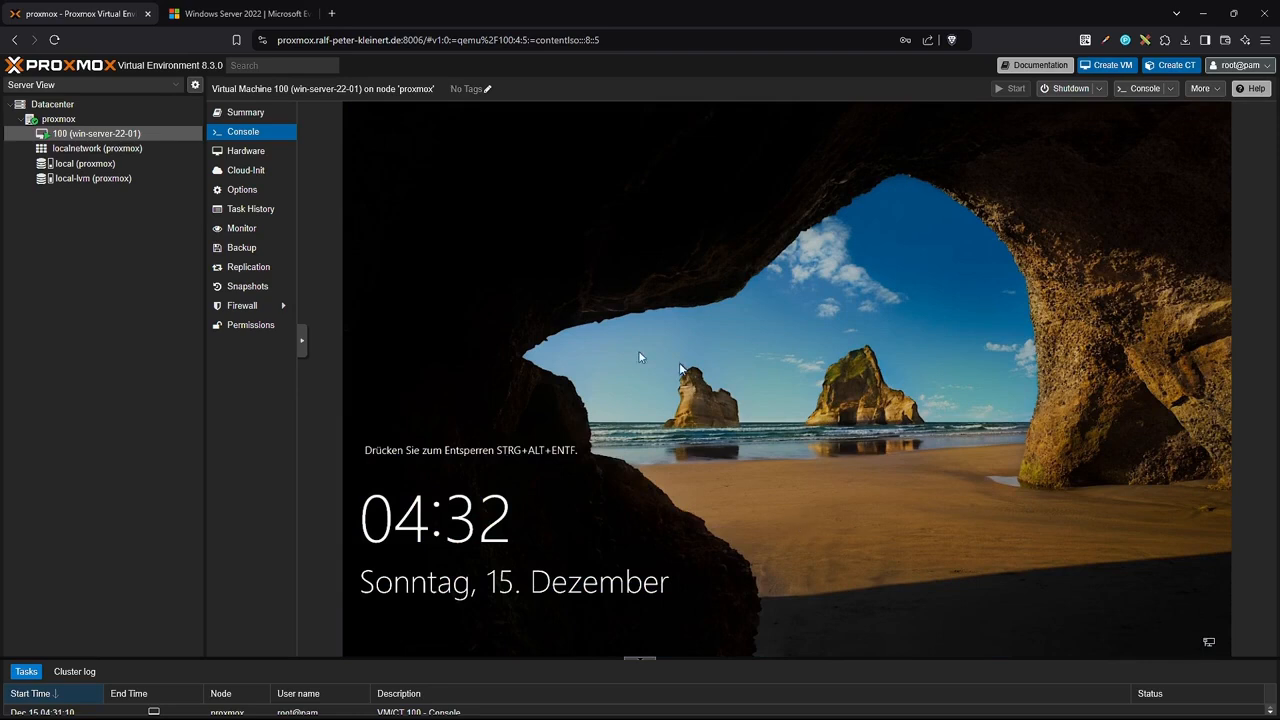
pyautogui.click(302, 346)
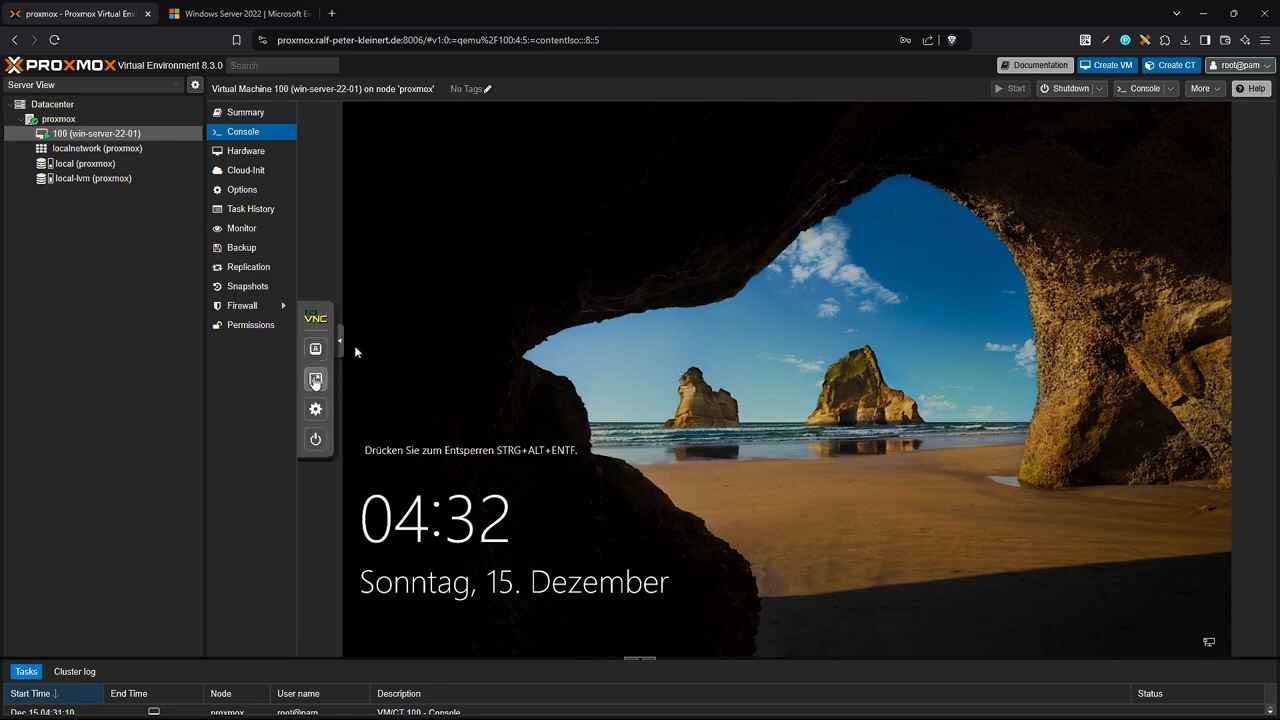
pyautogui.click(315, 379)
pyautogui.press('Escape')
pyautogui.click(315, 350)
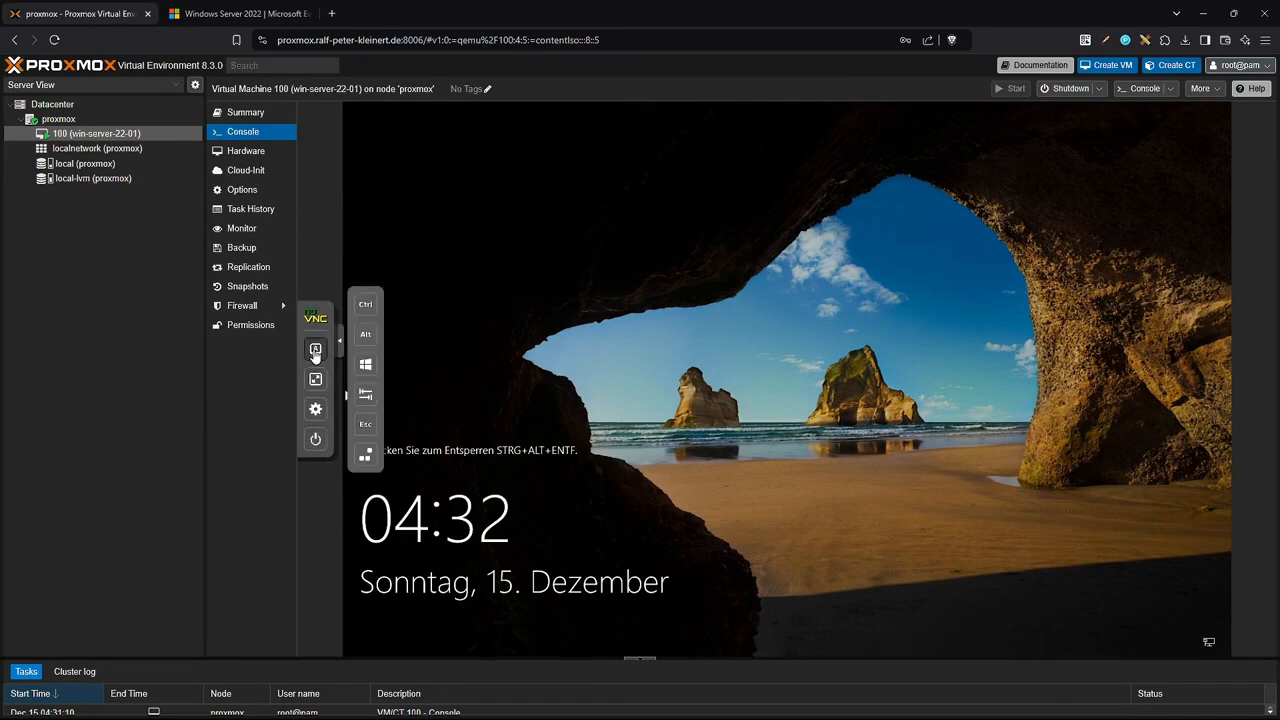
pyautogui.click(366, 458)
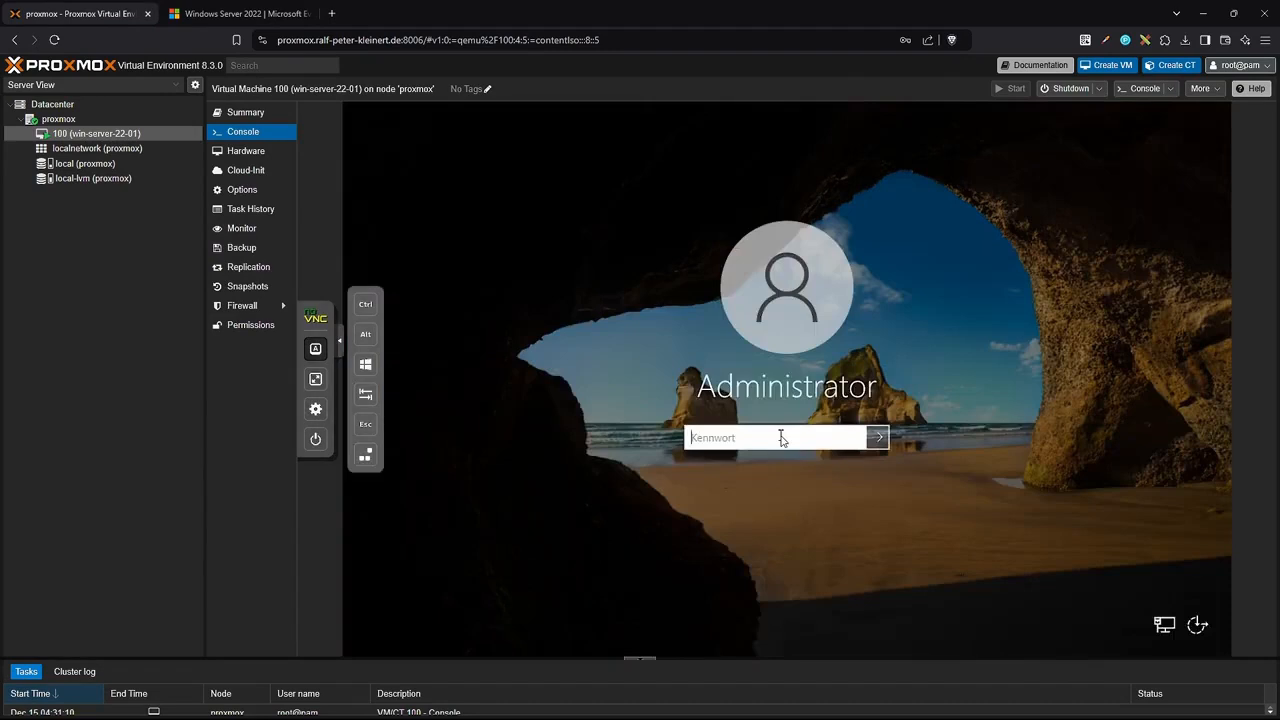
pyautogui.write('••••••••••••')
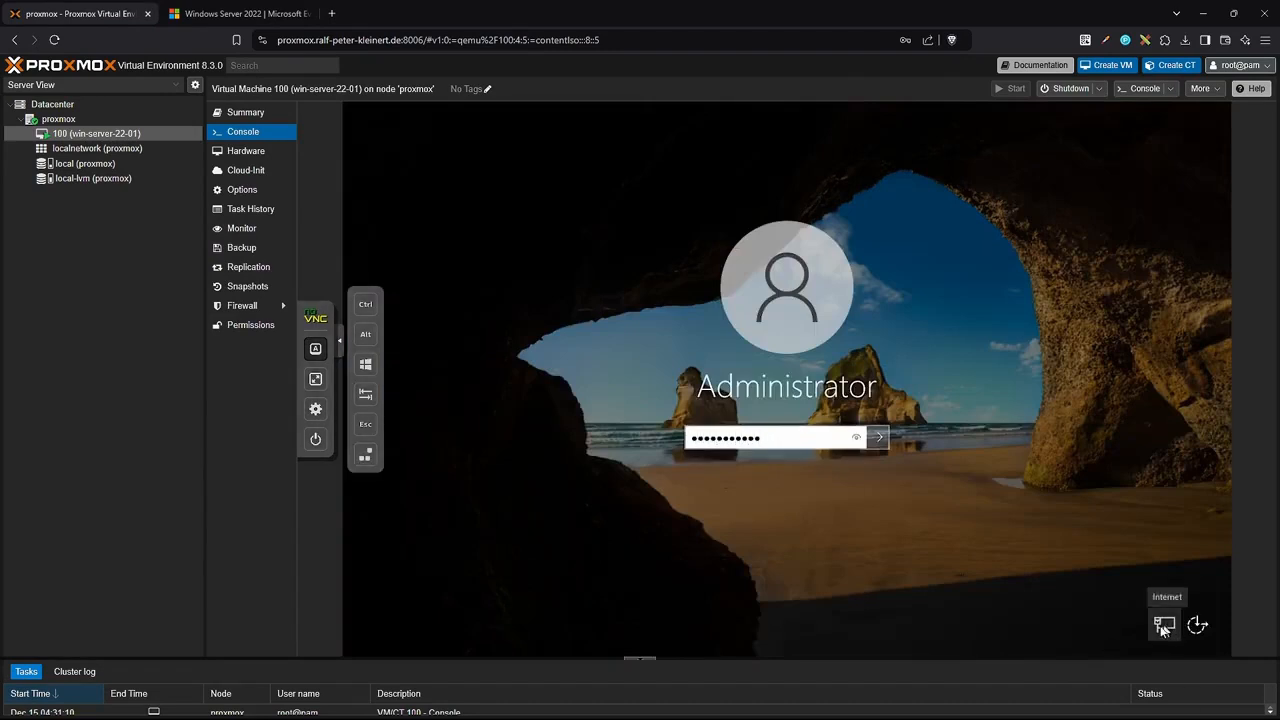
pyautogui.click(877, 437)
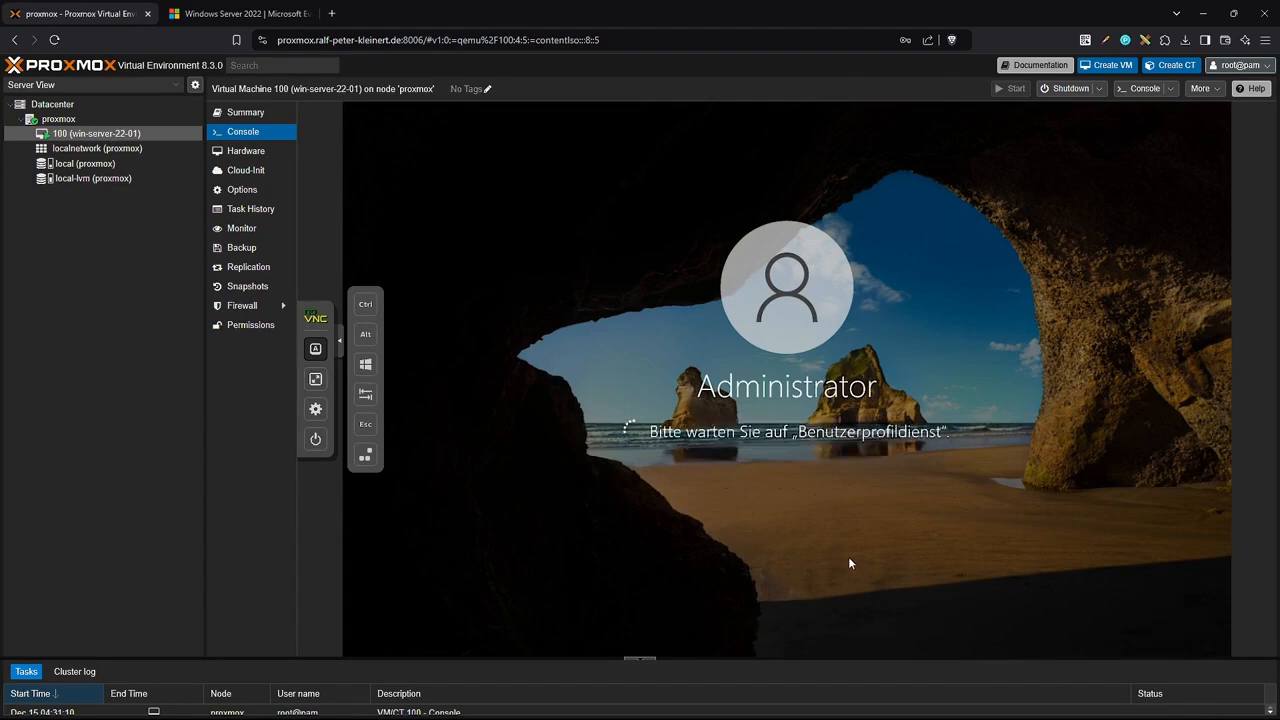
pyautogui.click(339, 343)
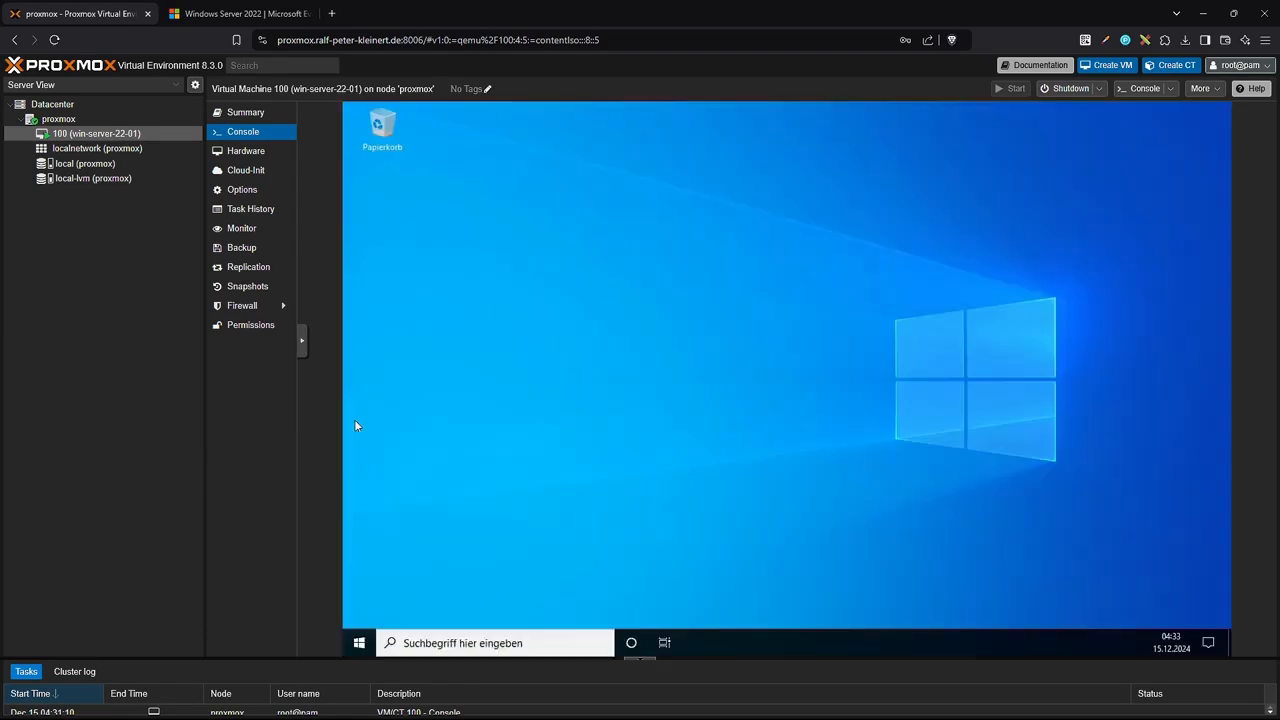
# Allow network discovery and close the Windows Admin Center popup and Settings window.
pyautogui.click(358, 648)
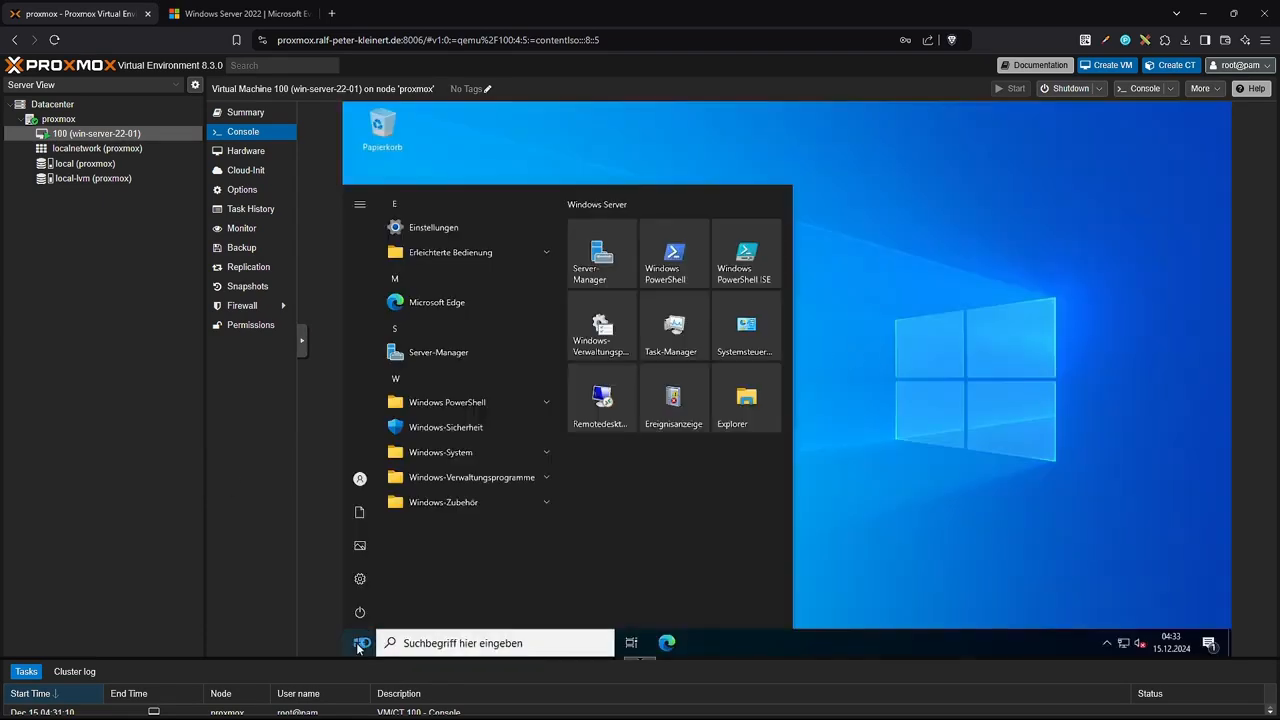
pyautogui.click(1095, 373)
pyautogui.click(808, 241)
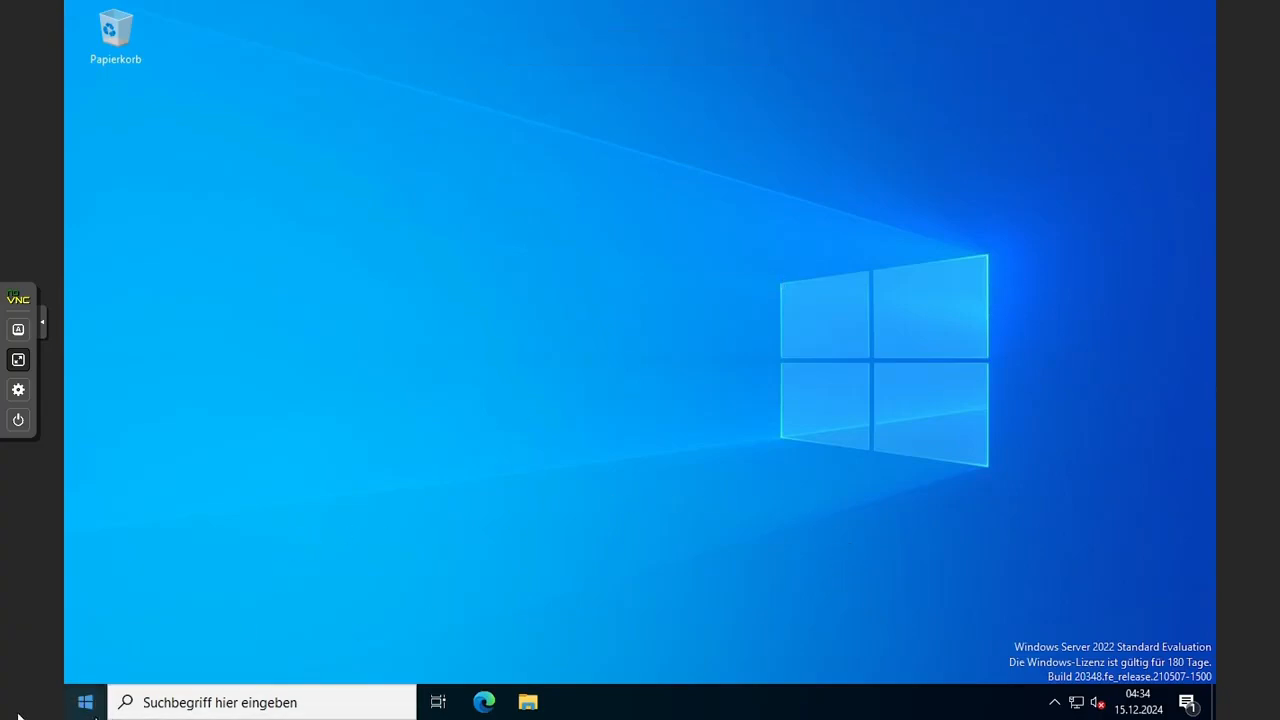
pyautogui.click(87, 707)
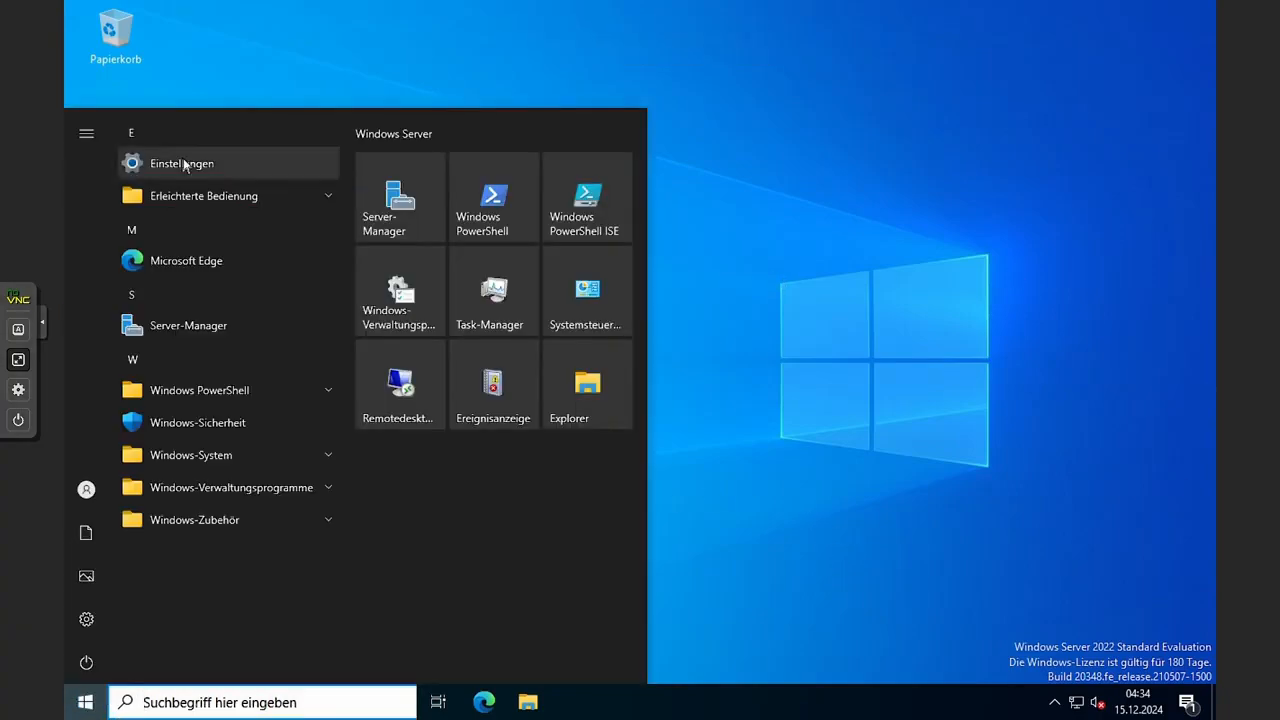
pyautogui.scroll(-3, 577, 500)
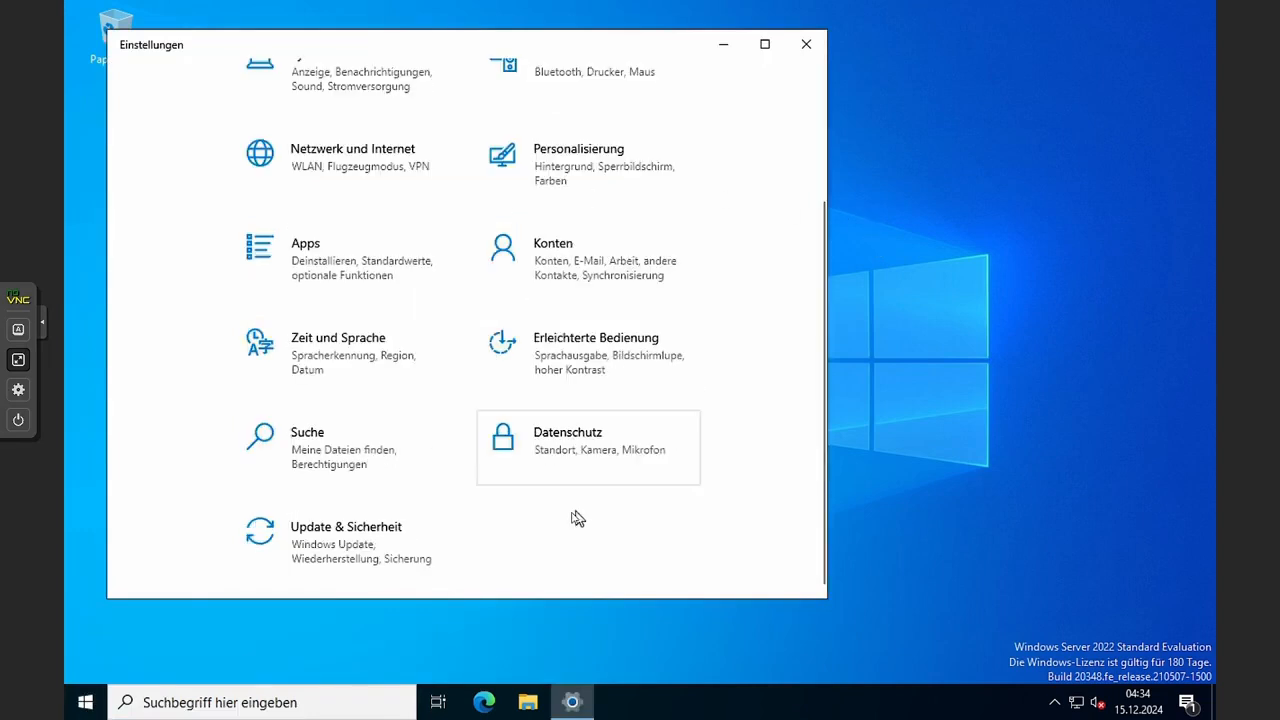
pyautogui.hotkey('alt', 'F4')
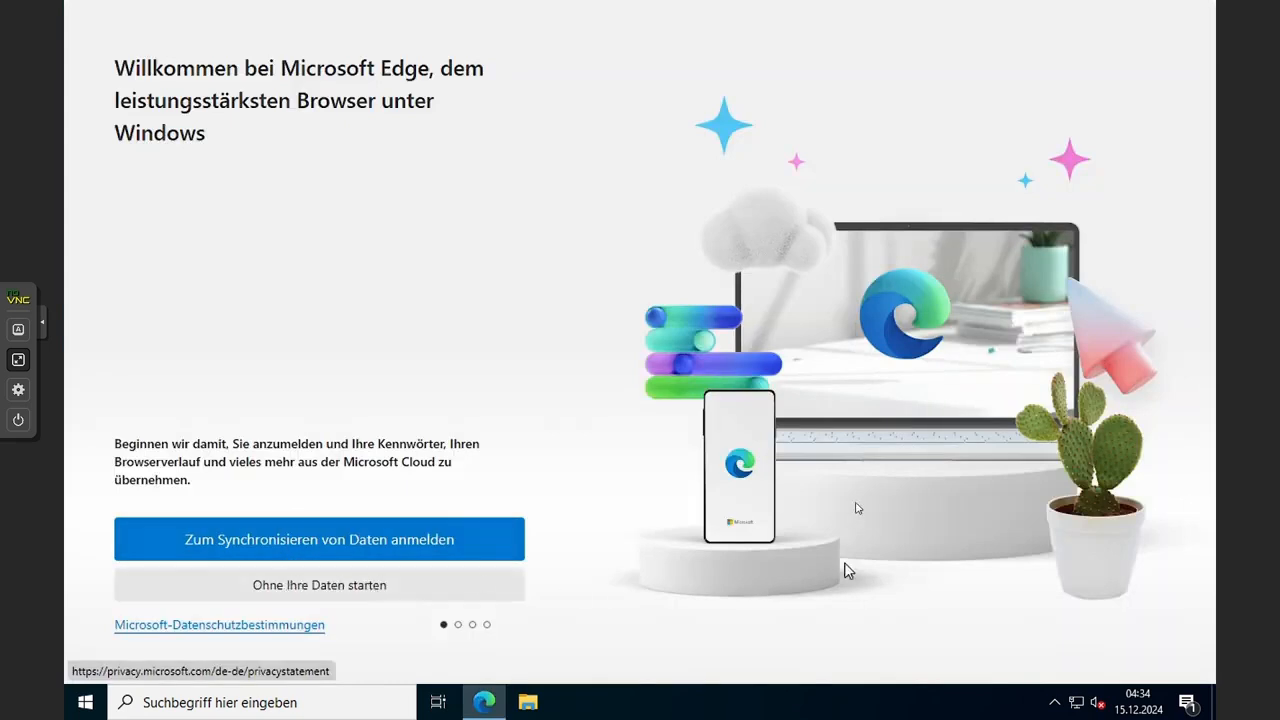
# Start Edge without signing in, refuse both data-sharing options, and choose the dark theme.
pyautogui.click(306, 590)
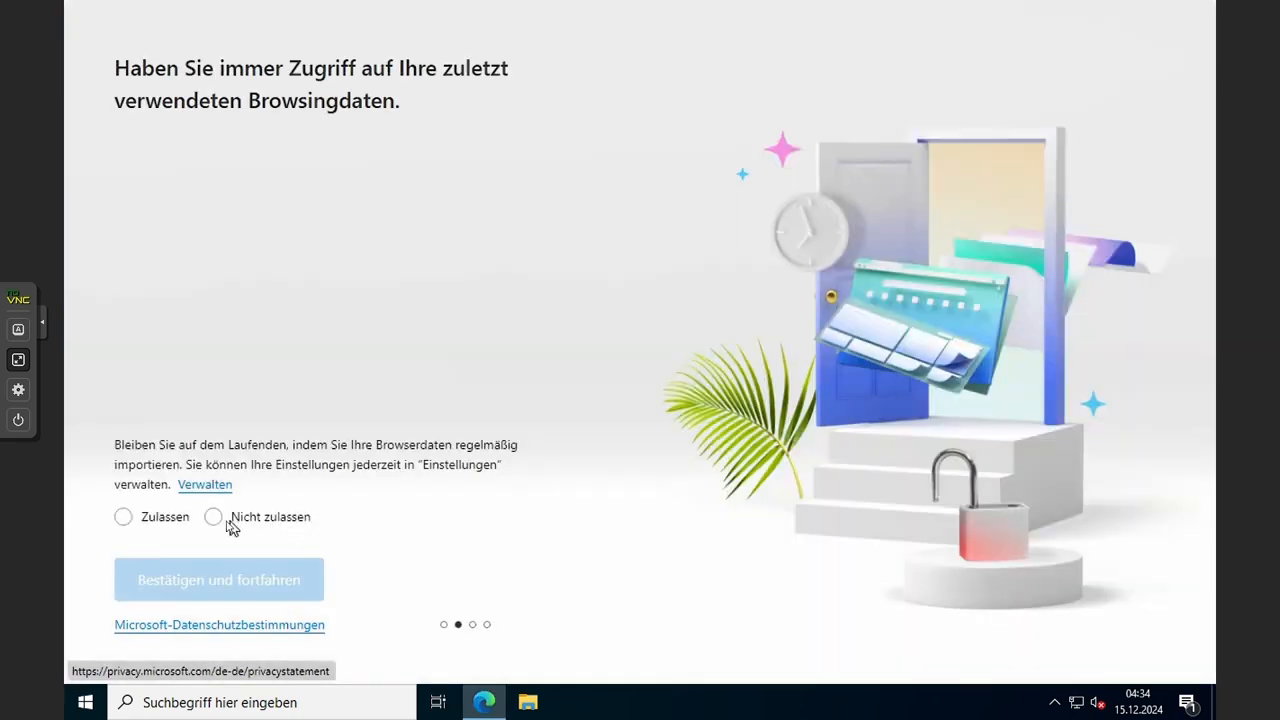
pyautogui.click(213, 519)
pyautogui.click(221, 530)
pyautogui.click(248, 585)
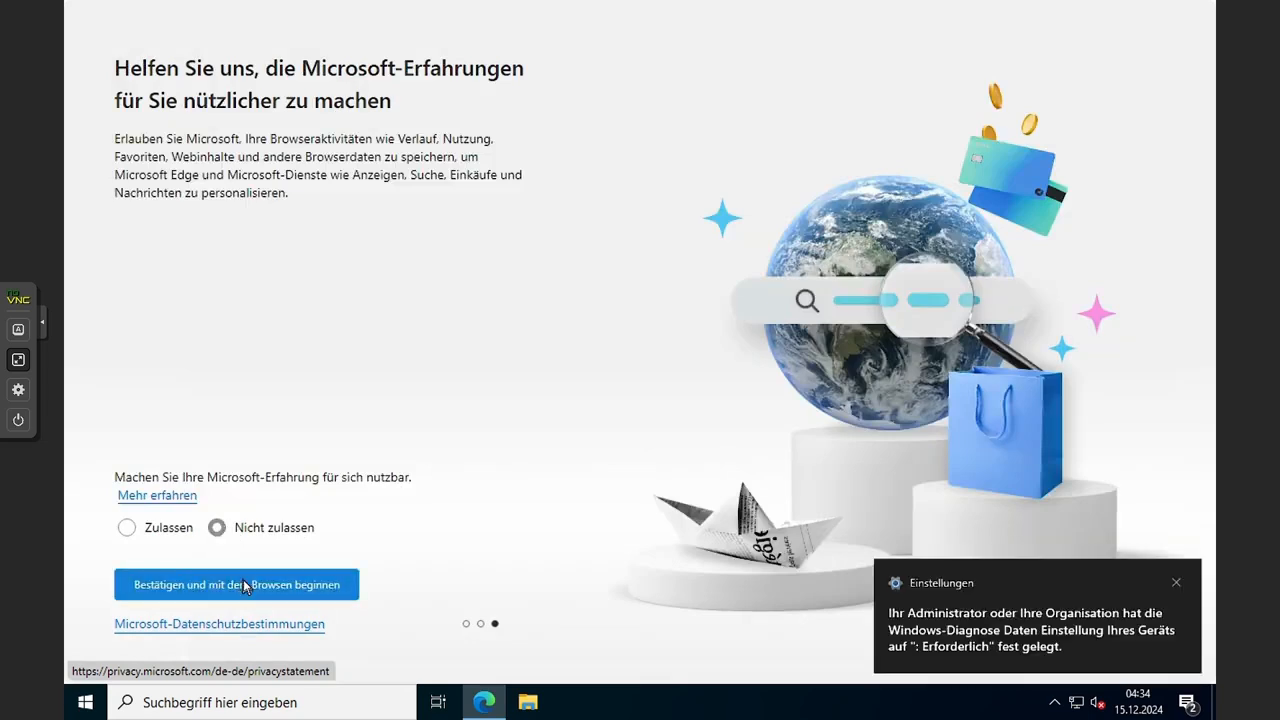
pyautogui.click(829, 165)
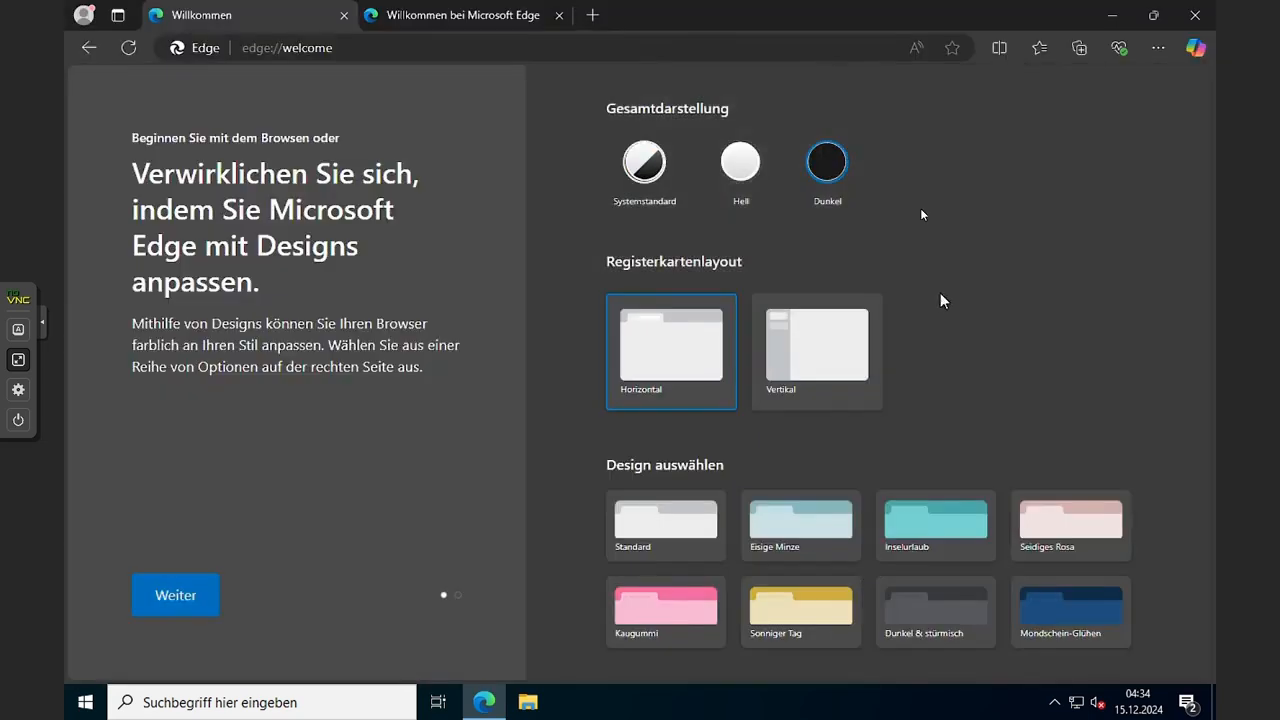
# Load google.de in a new Edge tab.
pyautogui.click(540, 15)
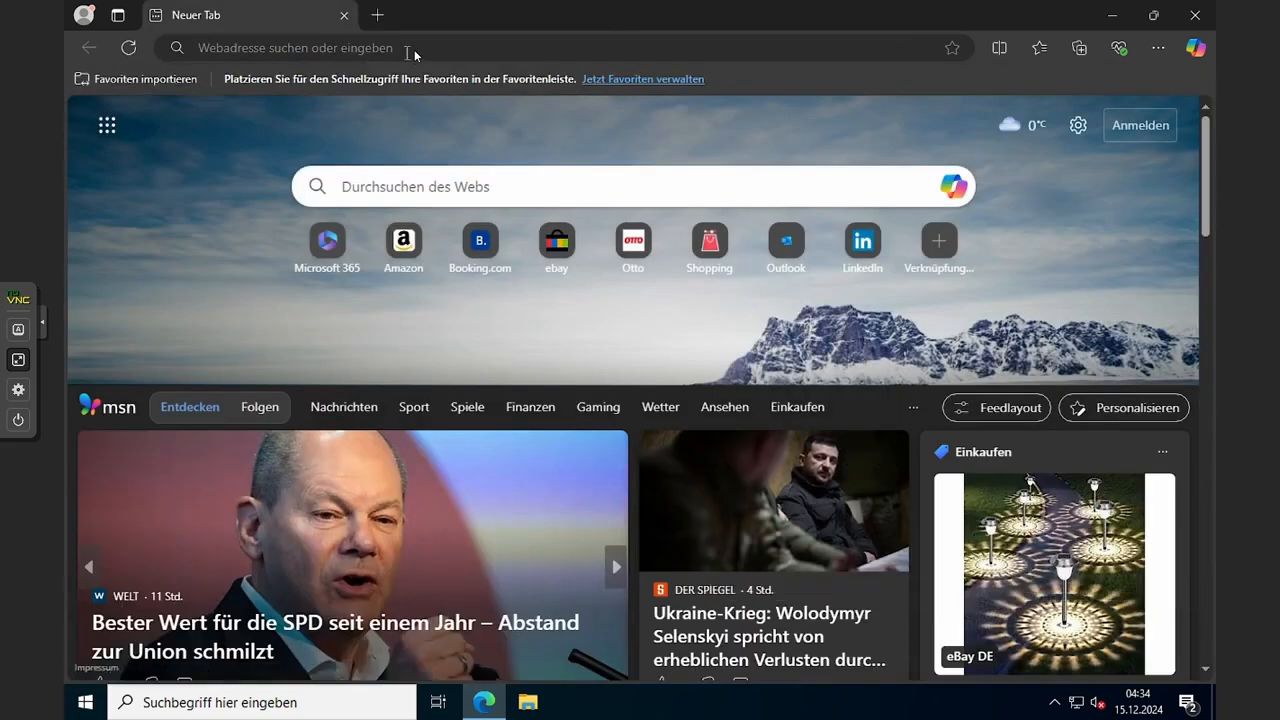
pyautogui.click(415, 49)
pyautogui.write('google.de')
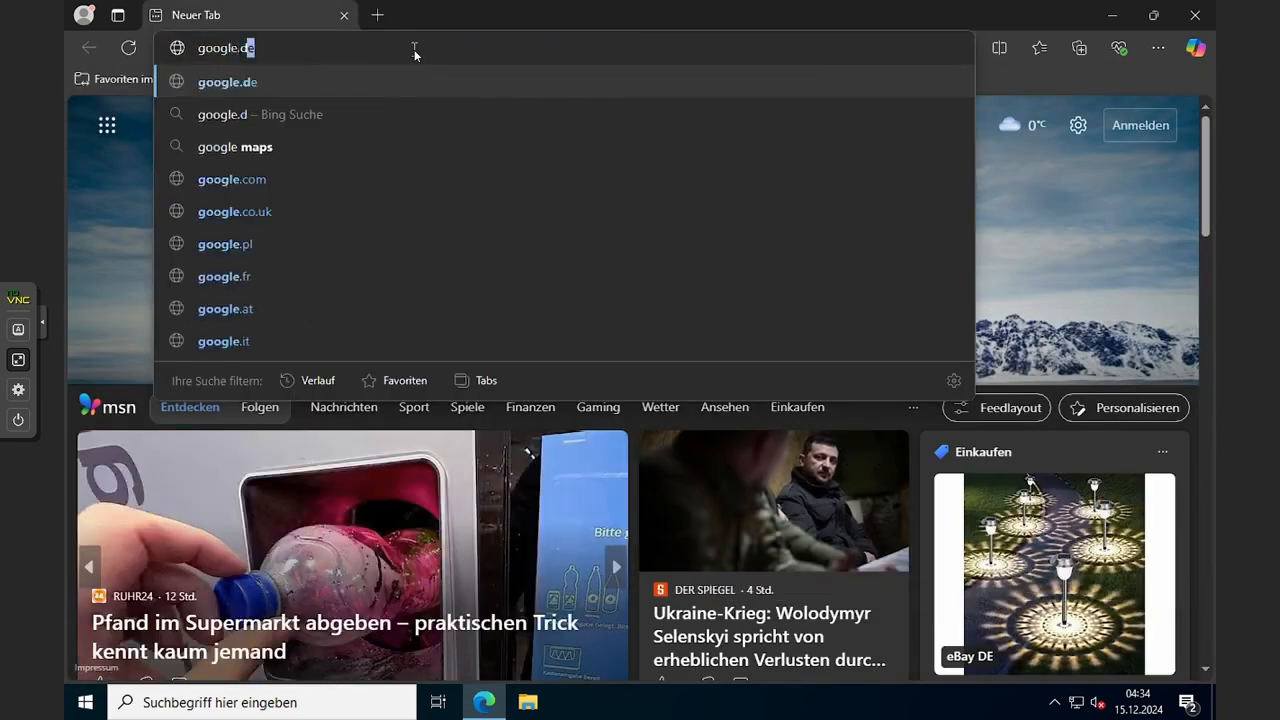
pyautogui.press('Return')
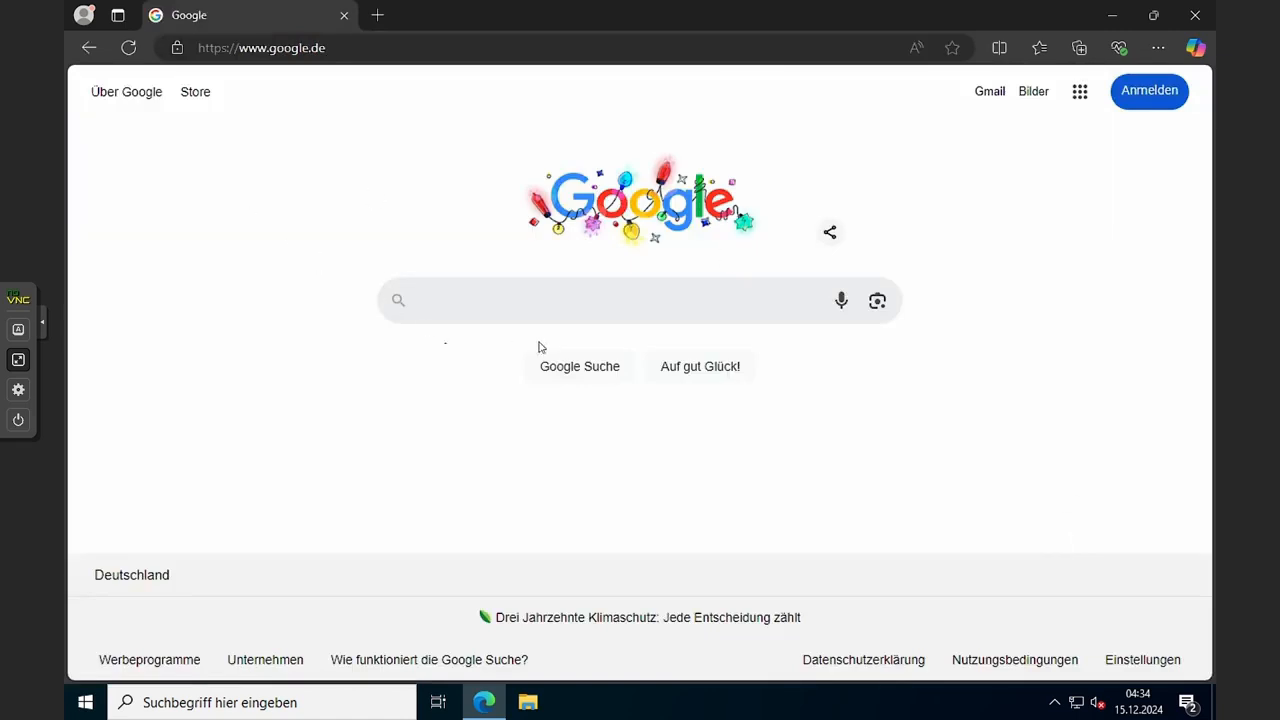
# Go to the author's IT-security website, accept all cookies and scroll through the page.
pyautogui.click(489, 48)
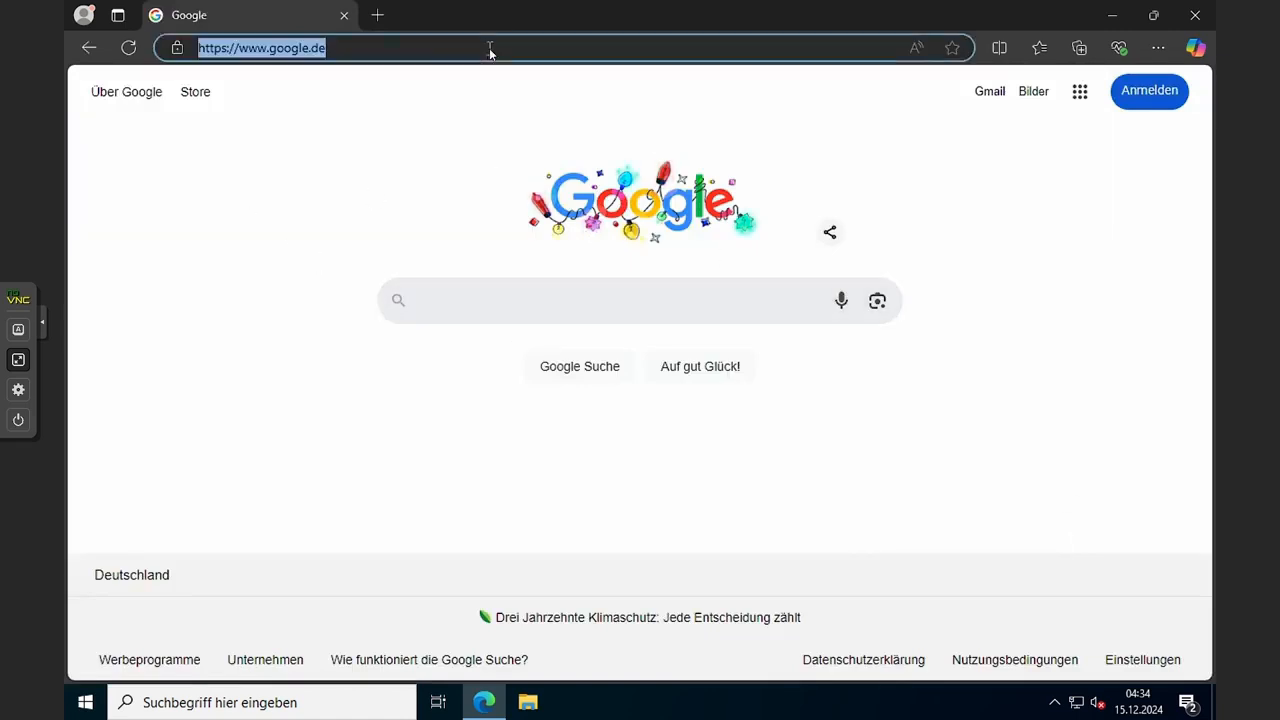
pyautogui.write('ralf-peter-kleinert.de')
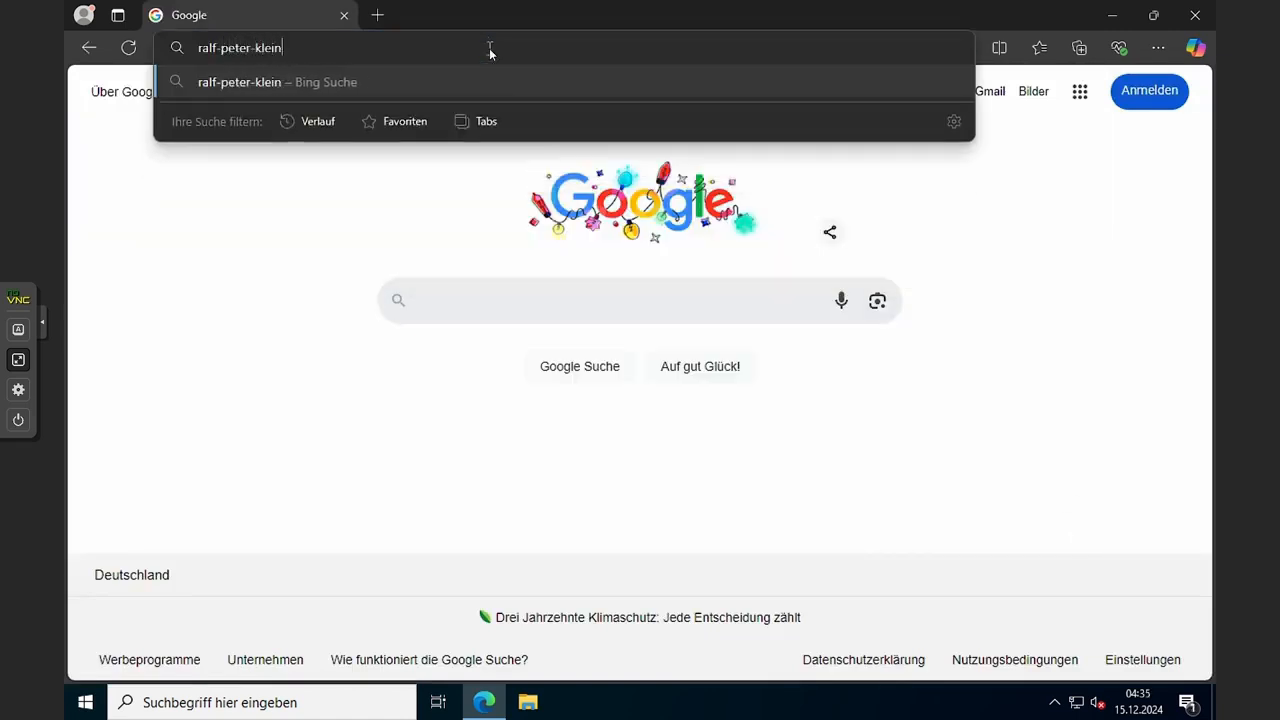
pyautogui.press('Return')
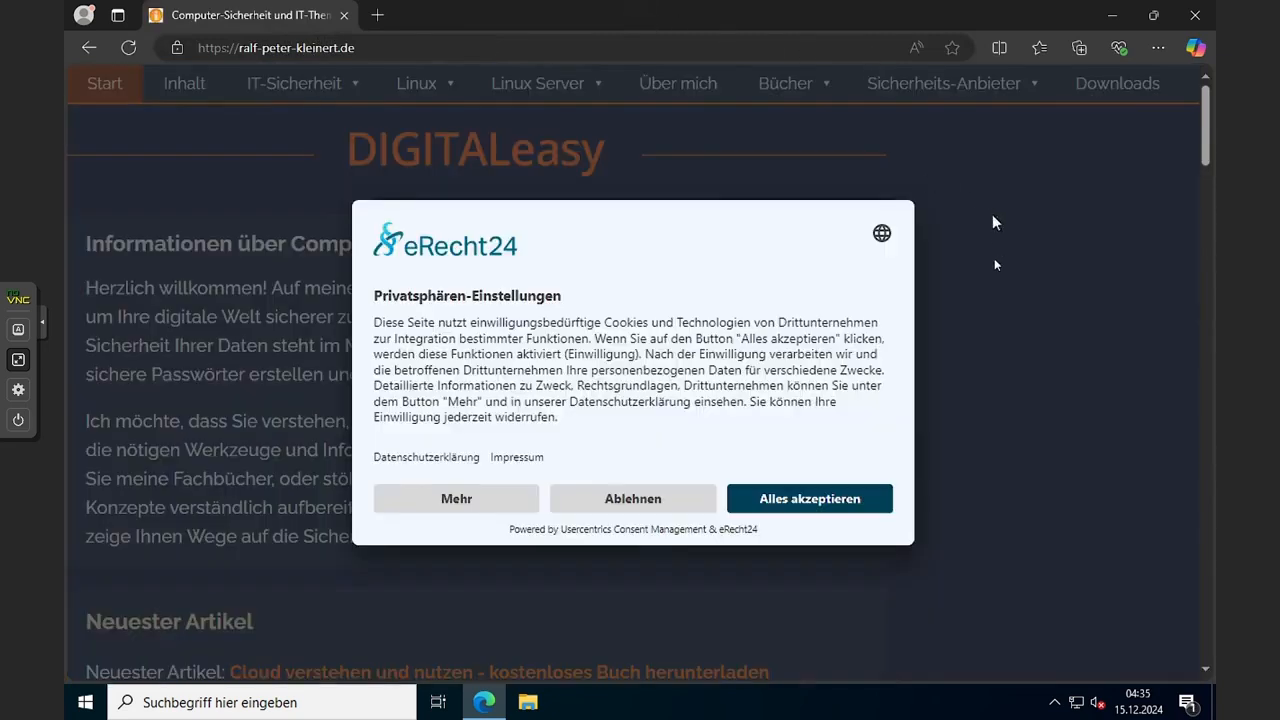
pyautogui.click(820, 500)
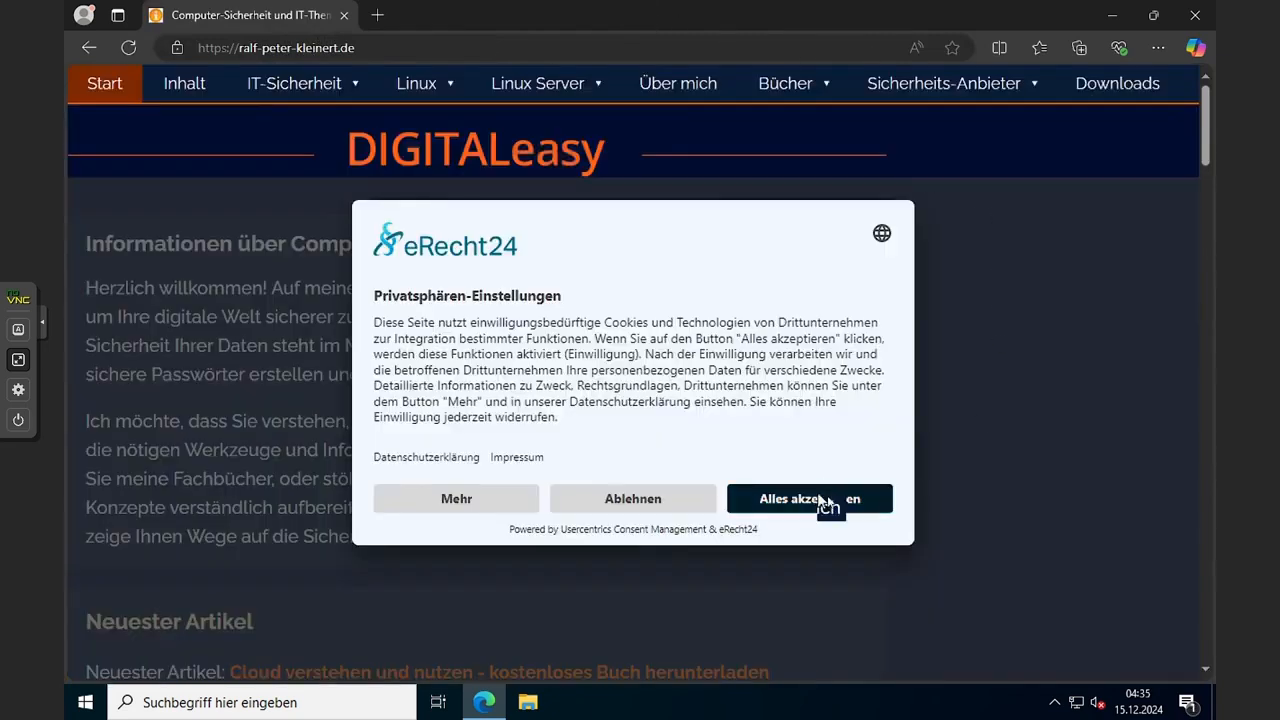
pyautogui.scroll(-3, 915, 443)
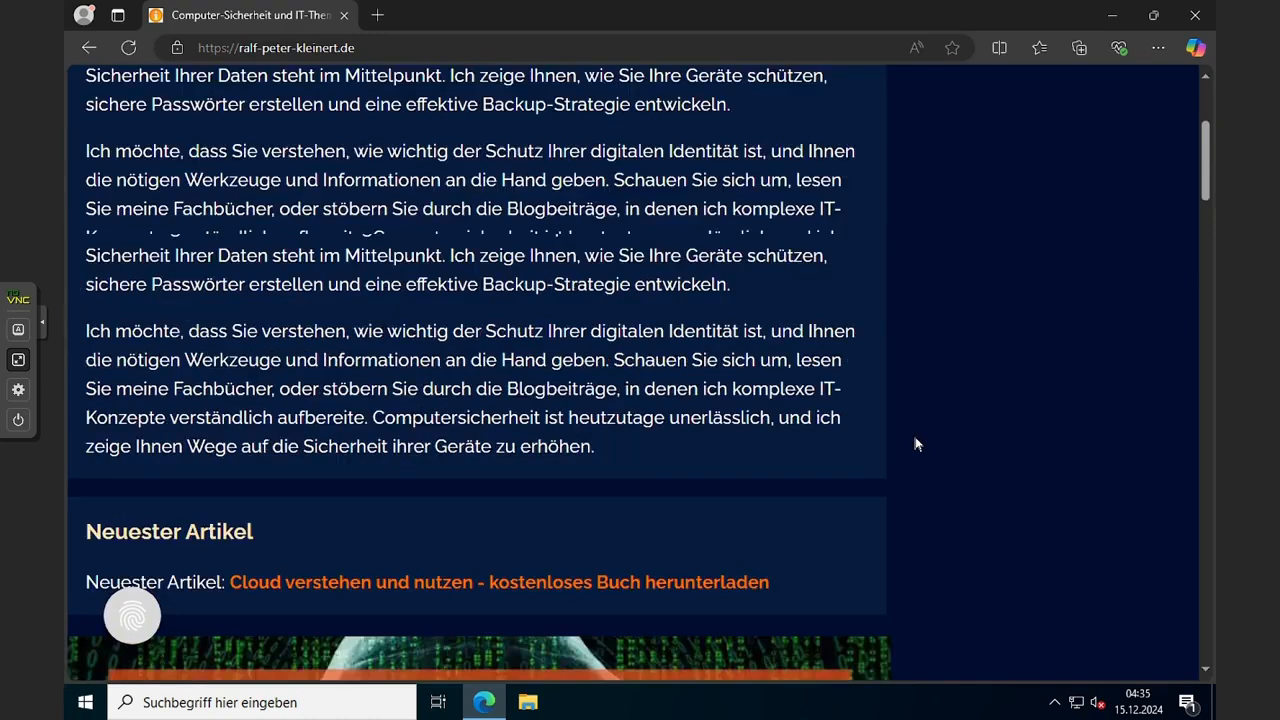
pyautogui.scroll(-20, 915, 443)
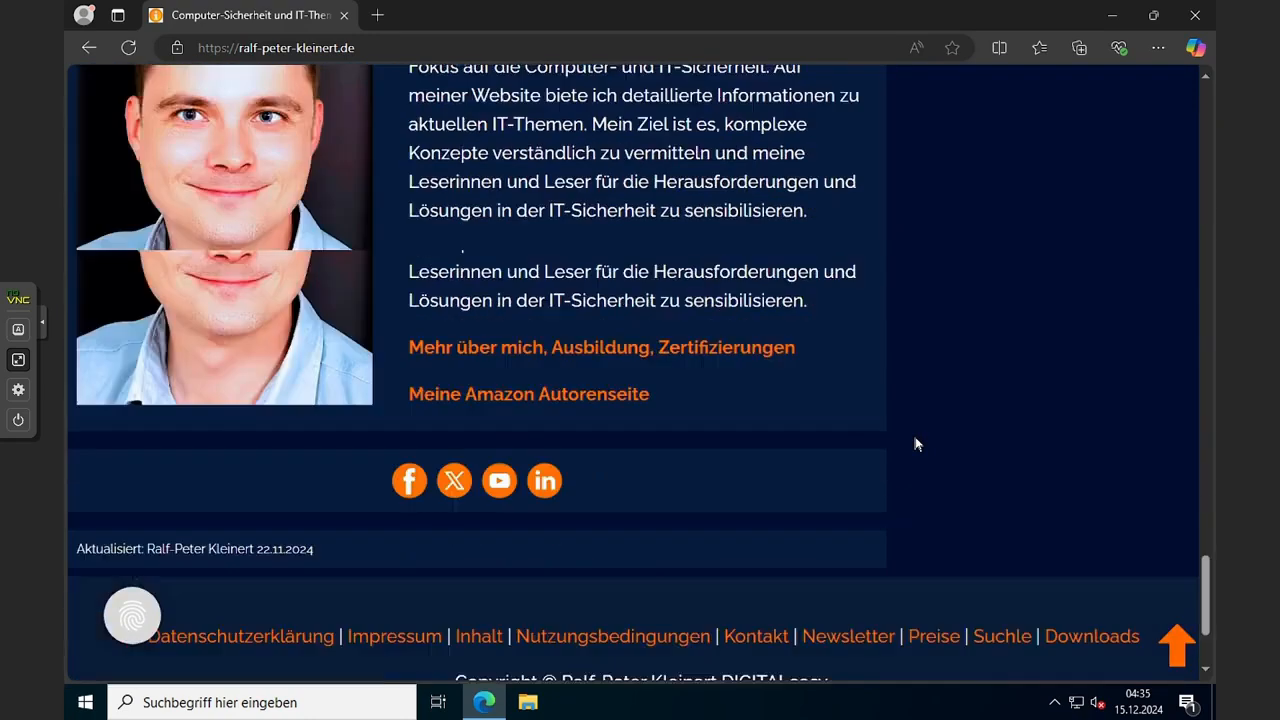
pyautogui.scroll(-2, 915, 443)
pyautogui.scroll(7, 915, 443)
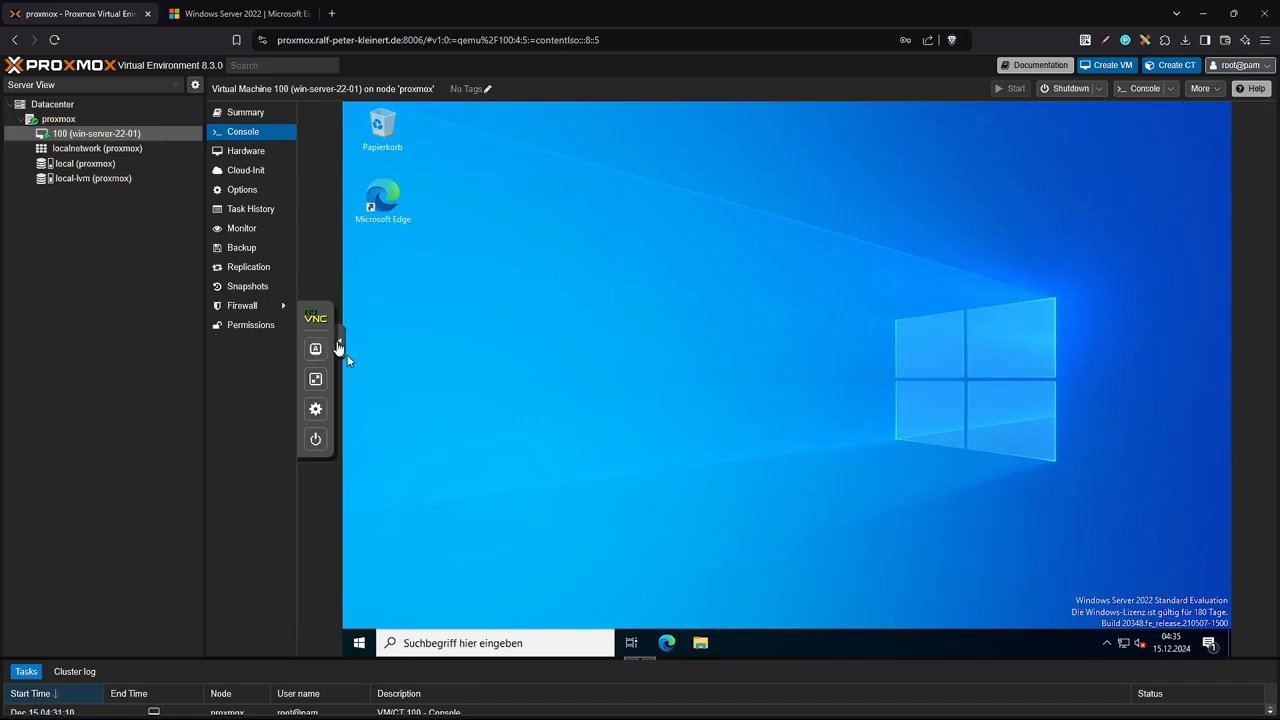
pyautogui.click(339, 344)
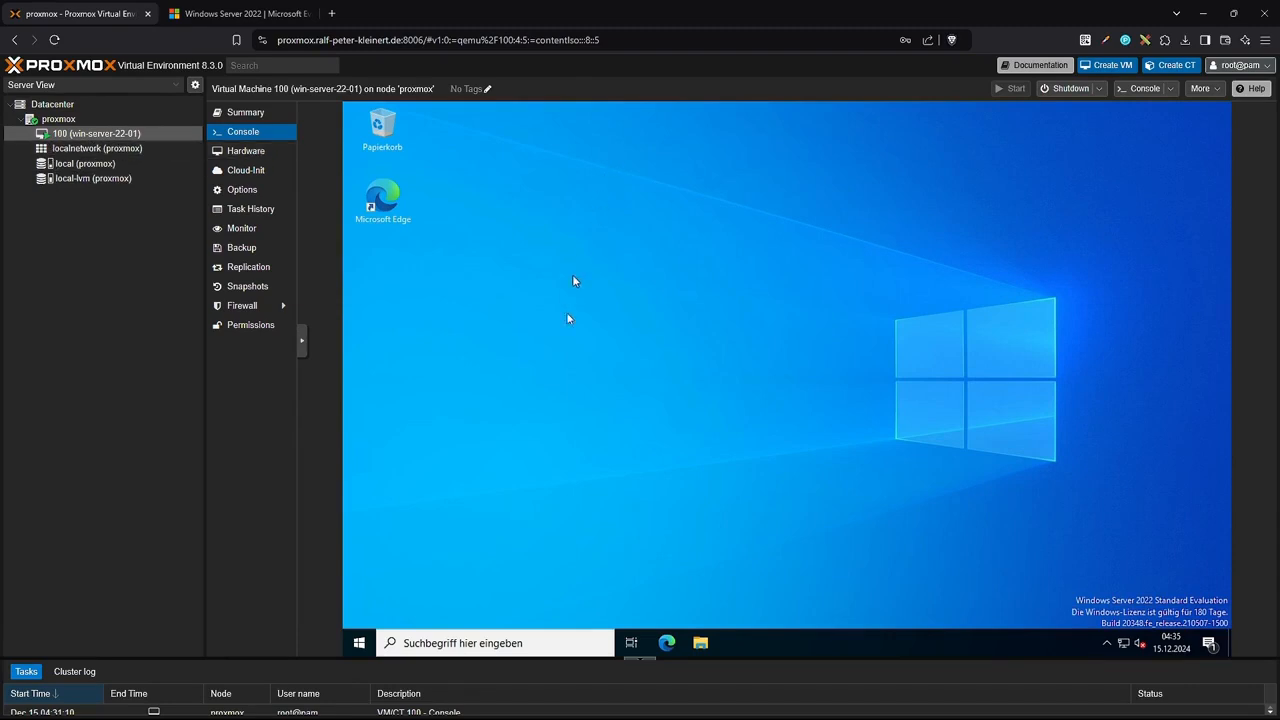
# Create a new text document named 'mein dok' in the Dokumente folder.
pyautogui.click(700, 643)
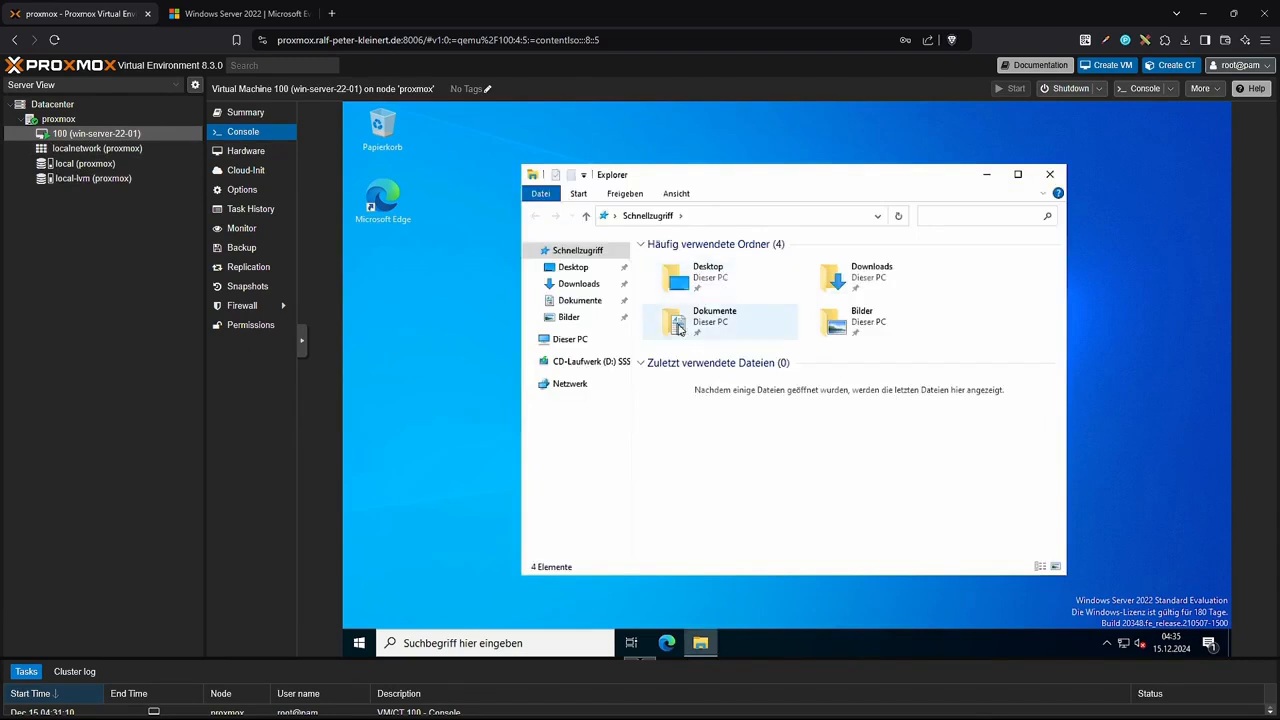
pyautogui.doubleClick(678, 328)
pyautogui.rightClick(709, 338)
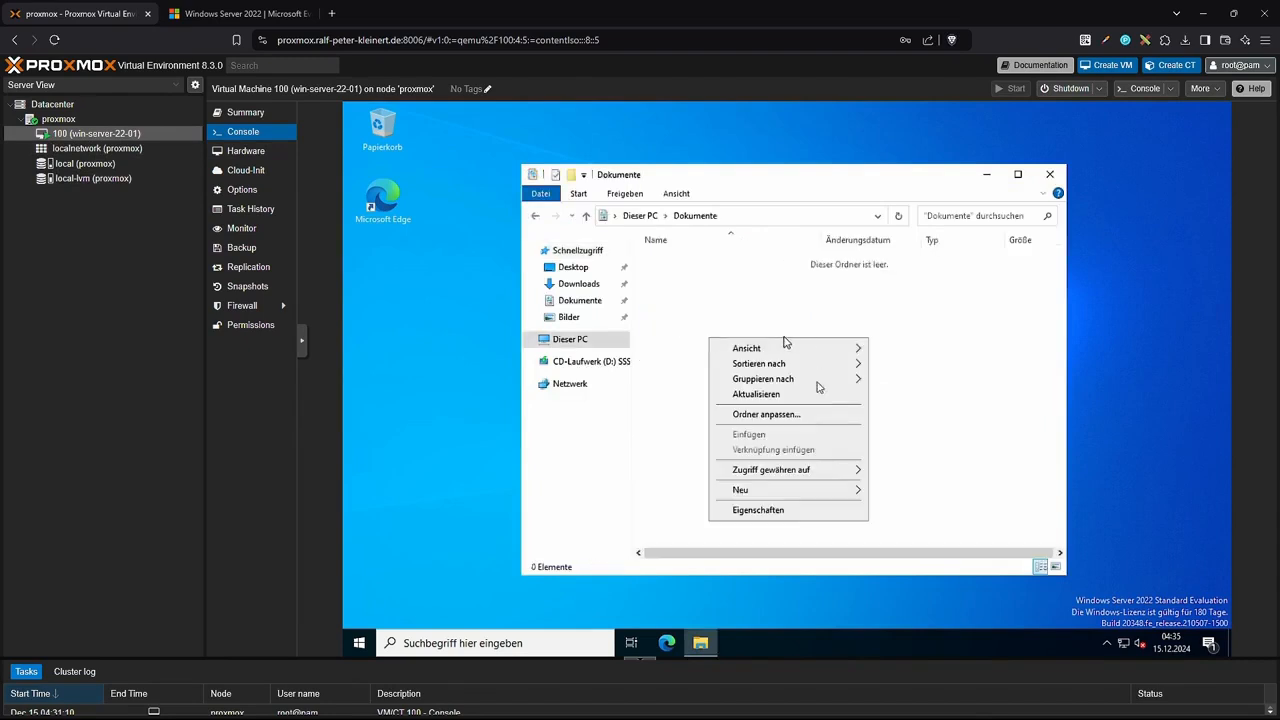
pyautogui.moveTo(826, 490)
pyautogui.click(905, 560)
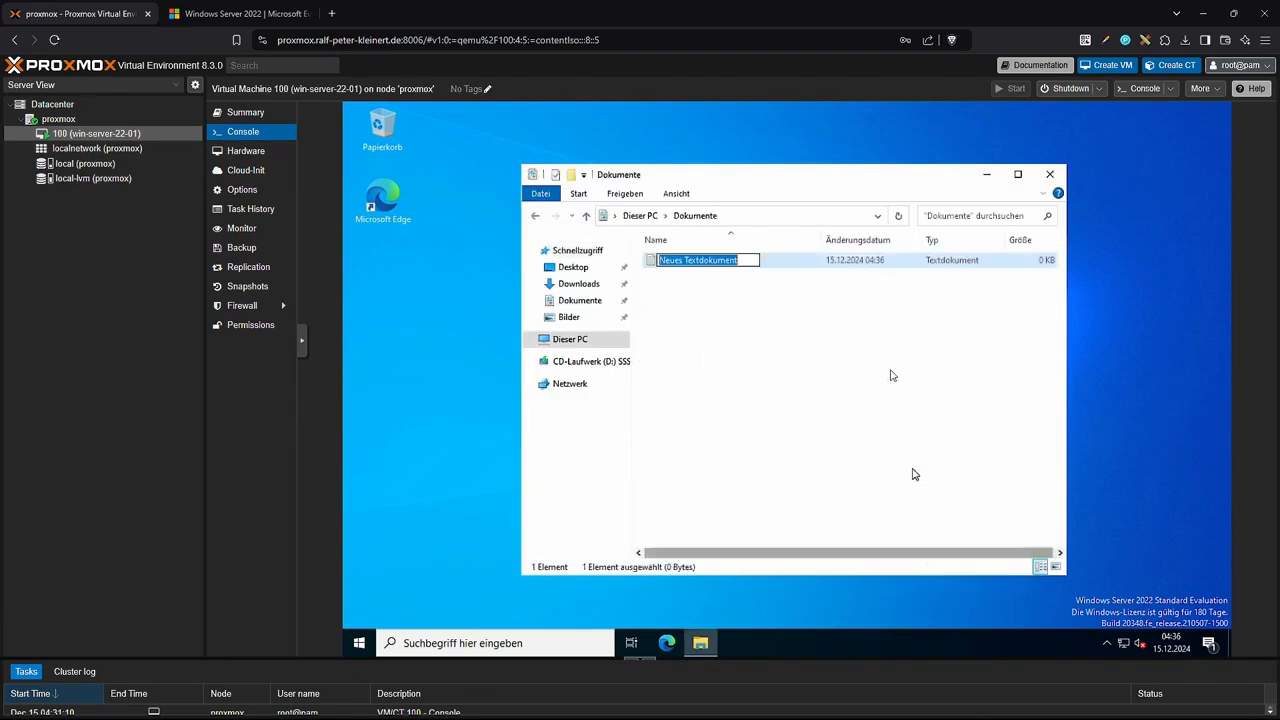
pyautogui.write('mein dok')
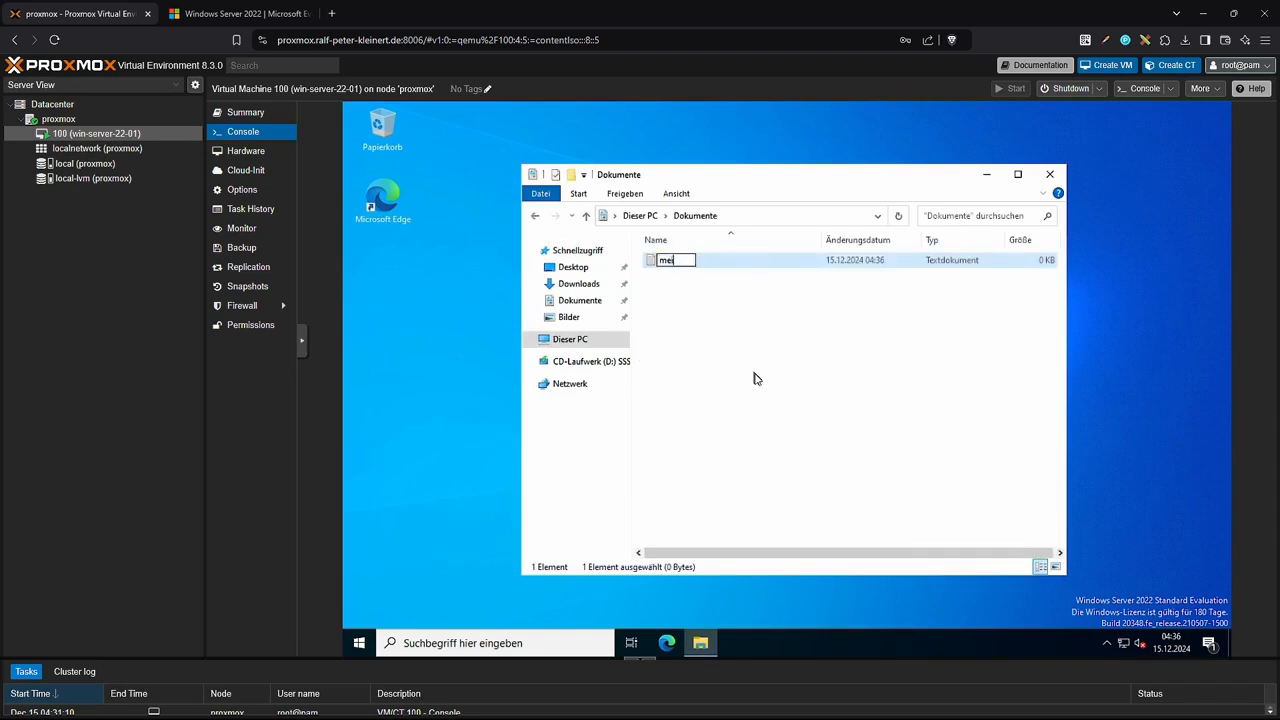
pyautogui.press('Return')
pyautogui.press('Return')
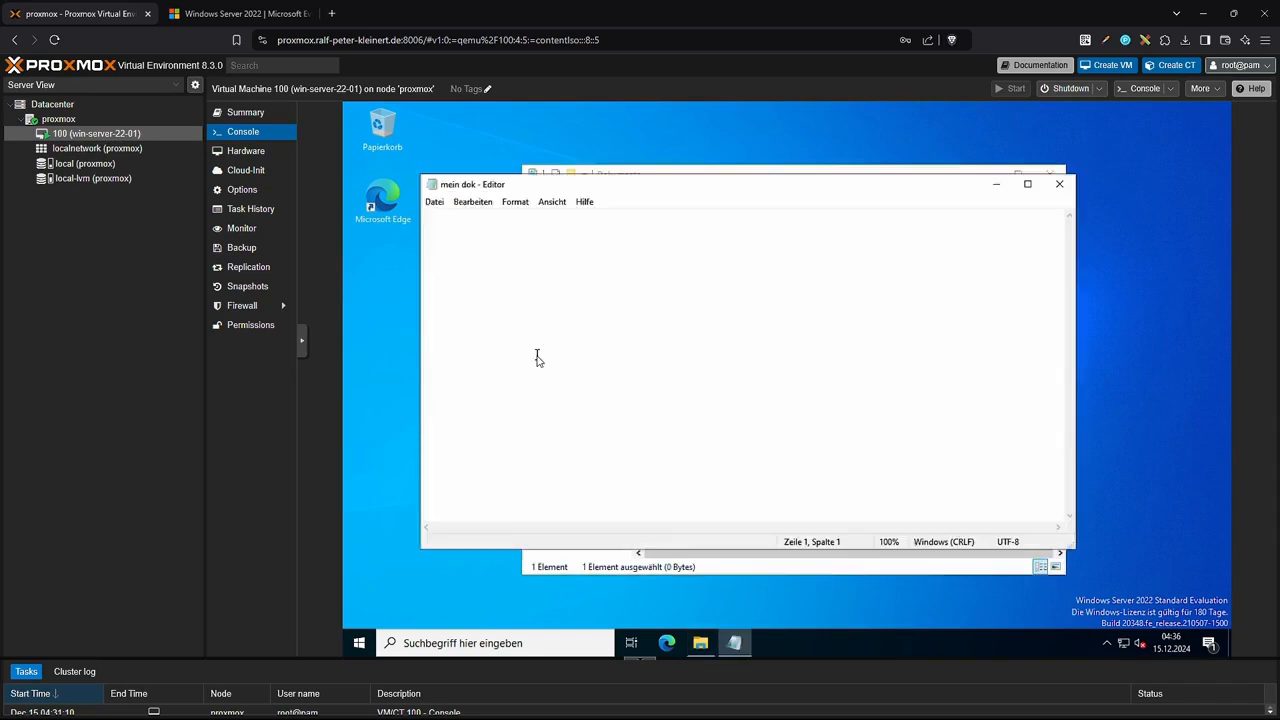
# Write 'Sehr geehrt!' in it, close Notepad and Explorer, and view the proxmox node summary.
pyautogui.write('Sehr geehrte Damen')
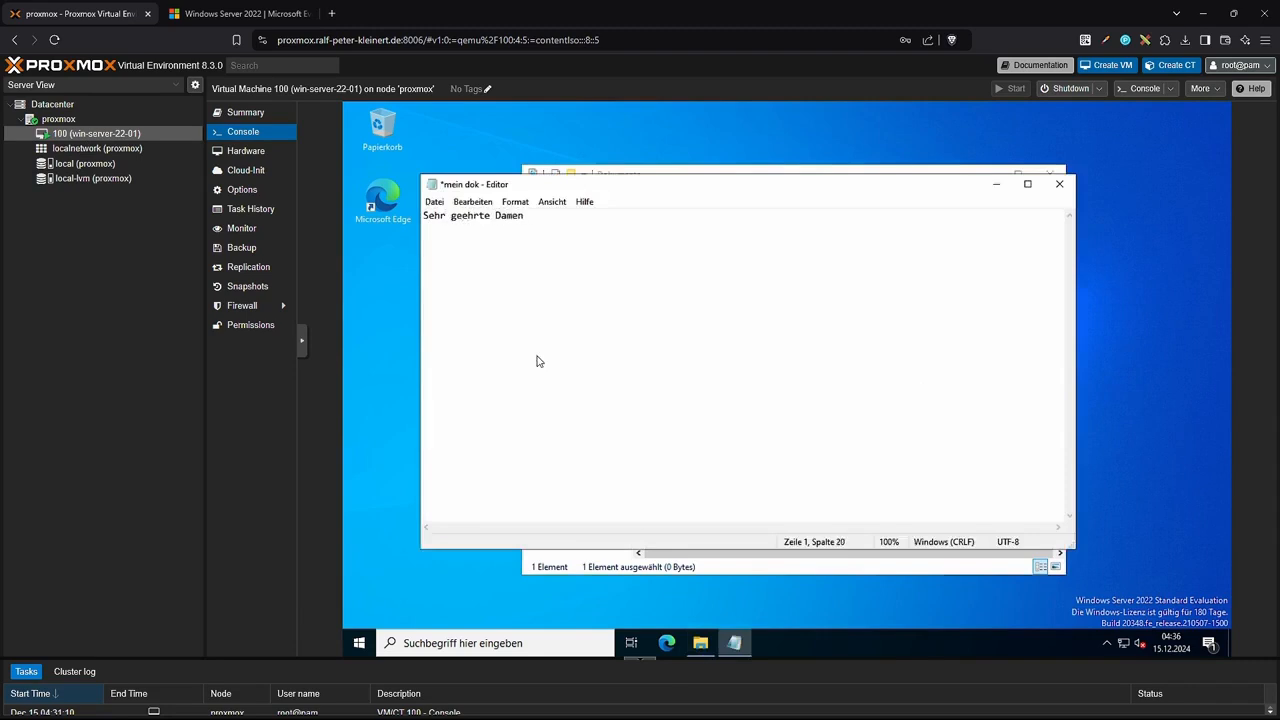
pyautogui.write('!')
pyautogui.click(1059, 184)
pyautogui.click(1048, 176)
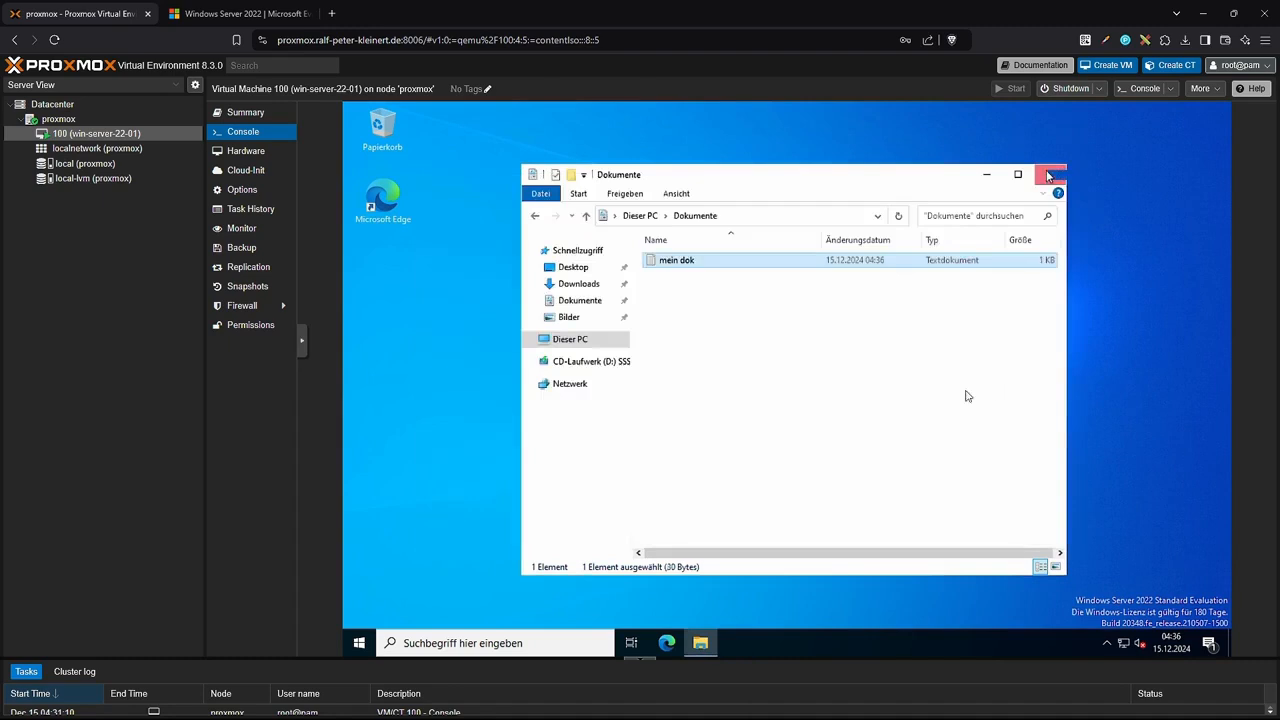
pyautogui.click(58, 119)
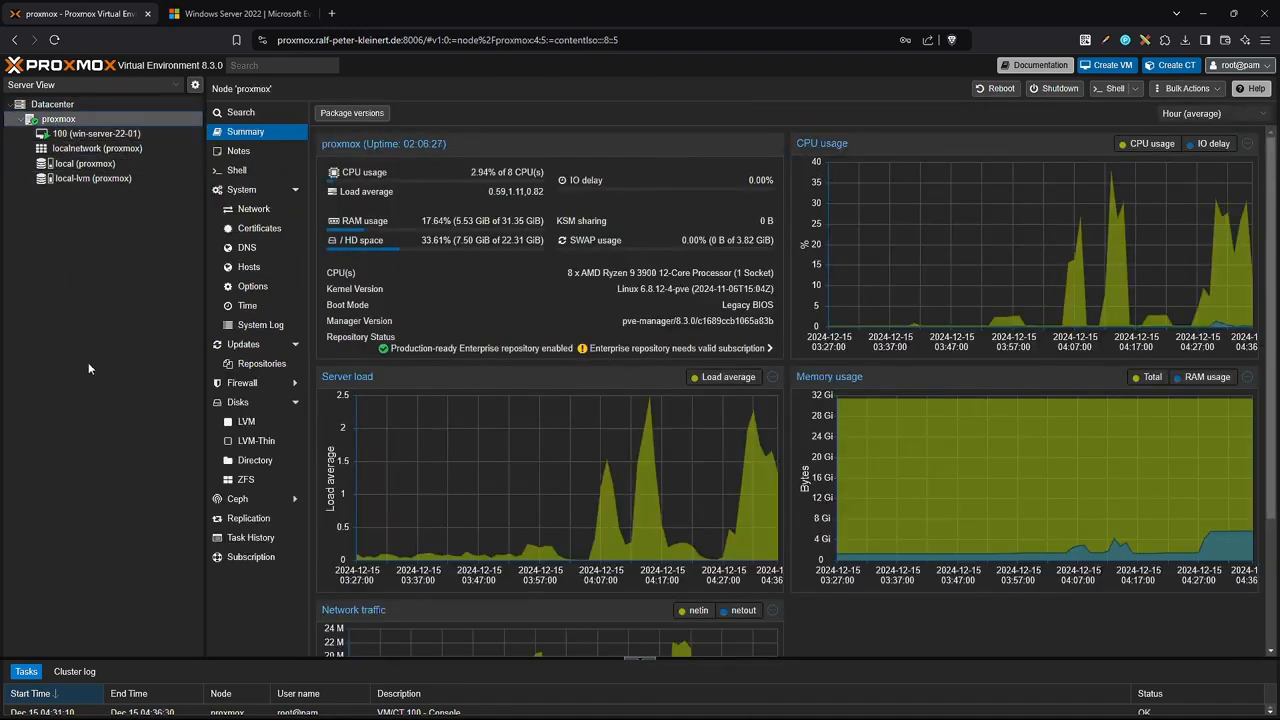
pyautogui.click(69, 136)
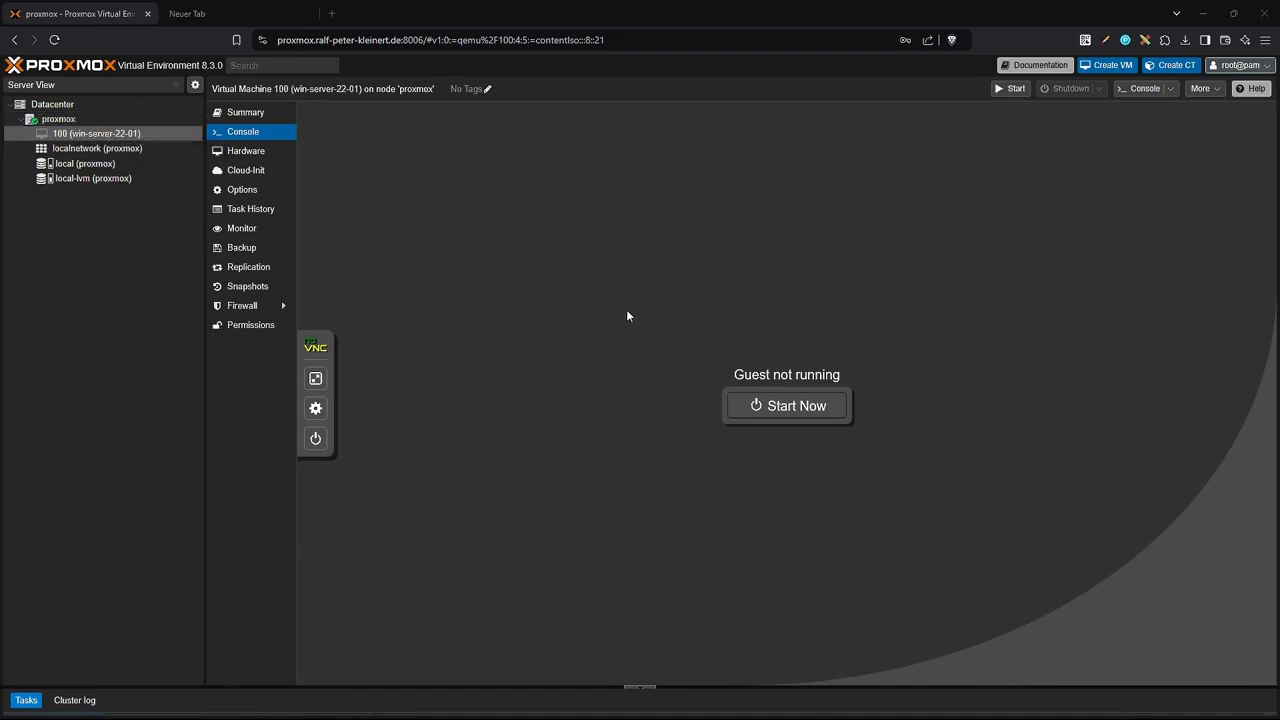
# Switch to the empty 'Neuer Tab' browser tab.
pyautogui.click(234, 12)
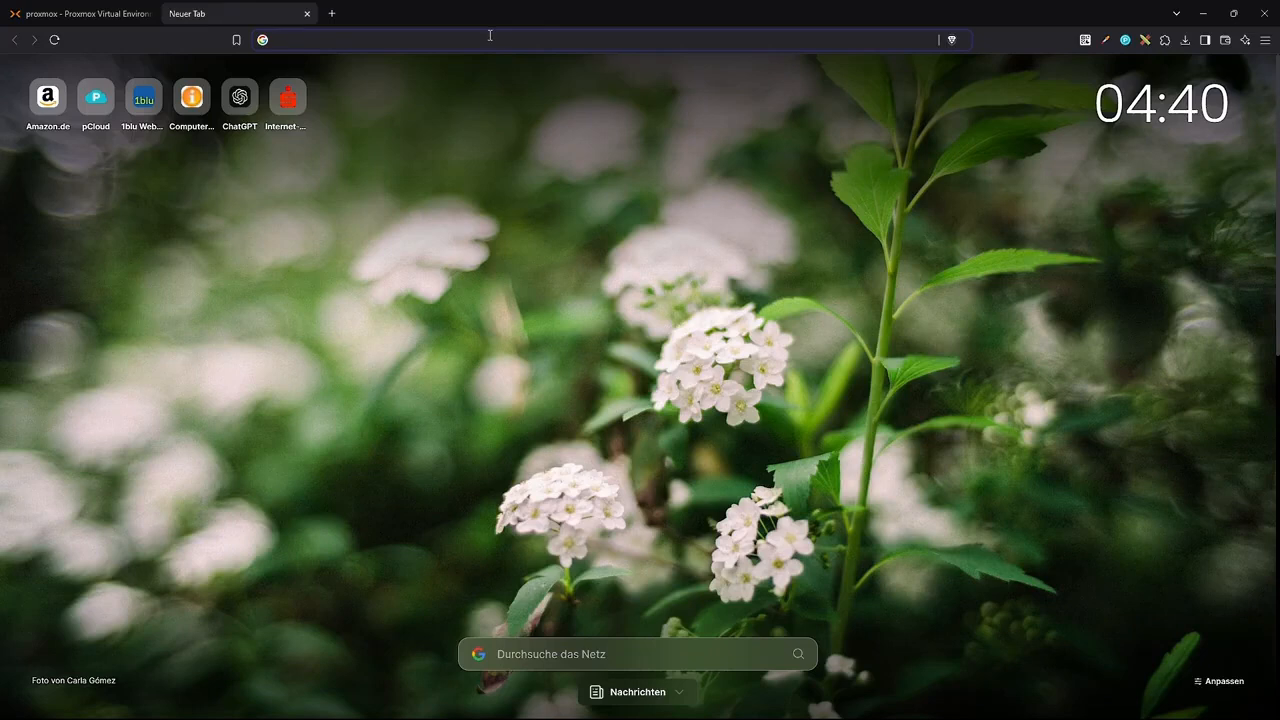
# Search the web for 'proxmox virtio treiber iso' and open the Windows VirtIO Drivers wiki page.
pyautogui.click(490, 35)
pyautogui.write('proxmo')
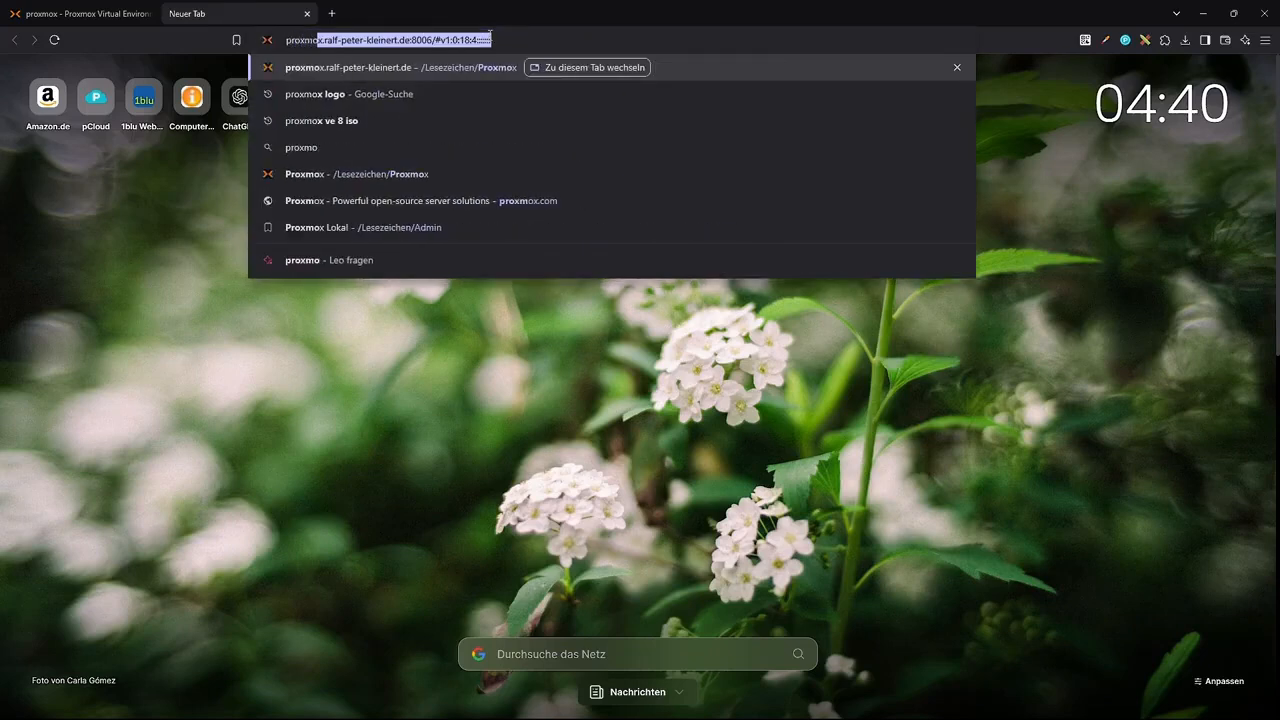
pyautogui.write('x virtio')
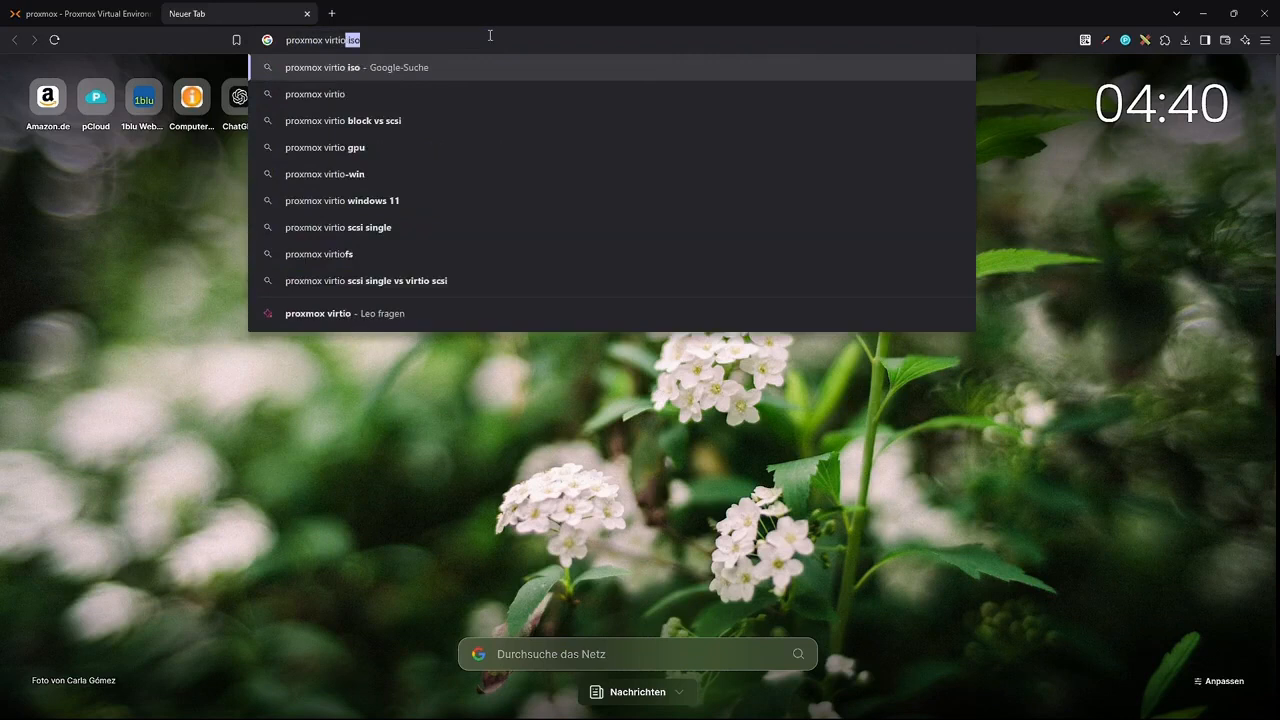
pyautogui.write(' treiber iso')
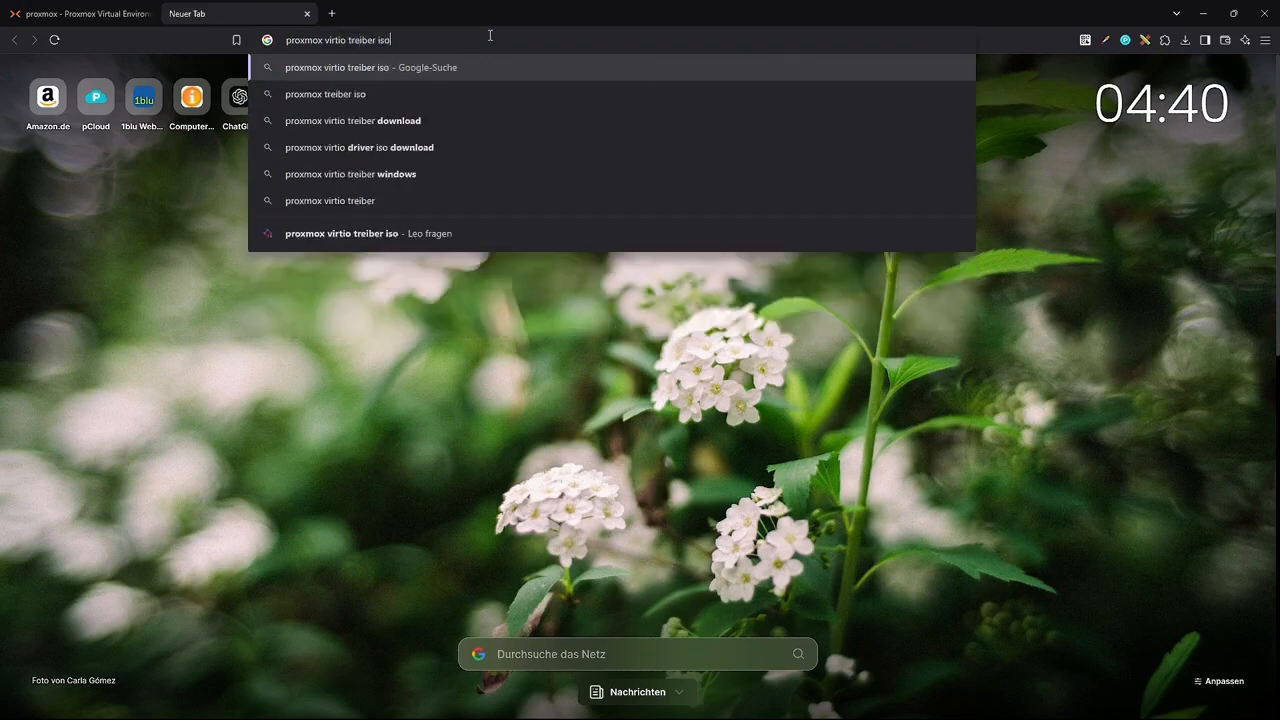
pyautogui.press('Return')
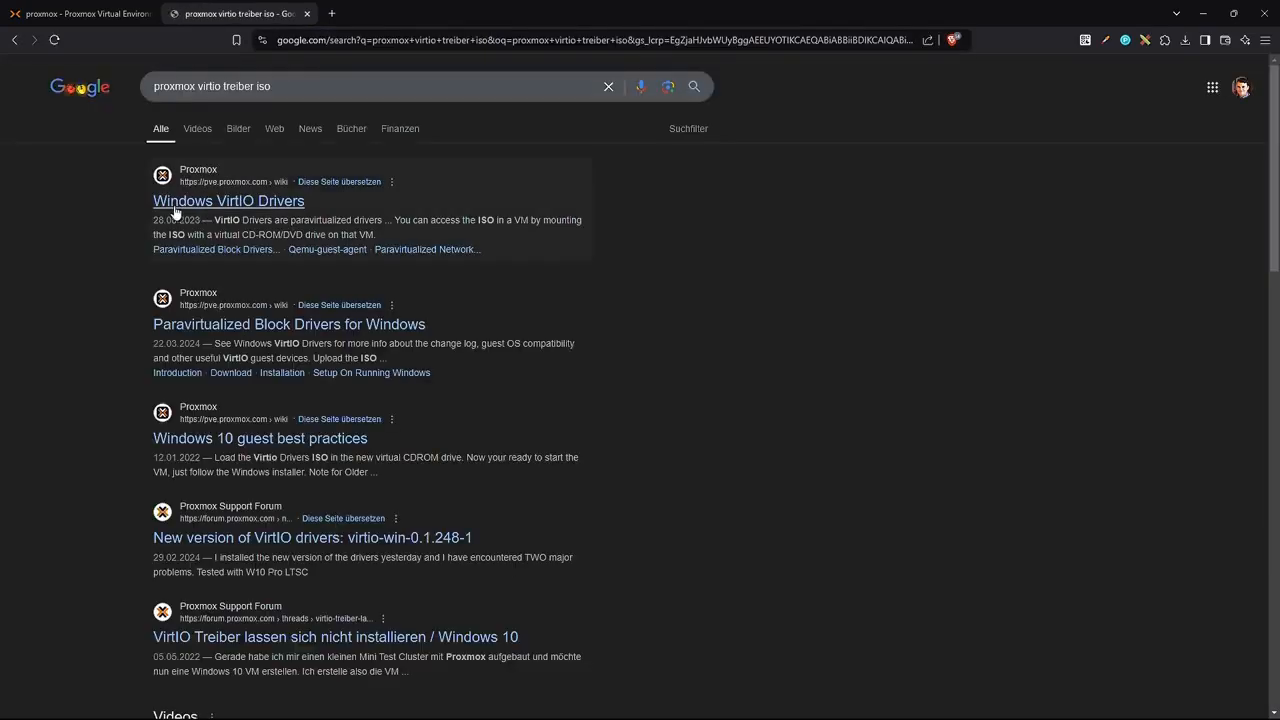
pyautogui.click(218, 205)
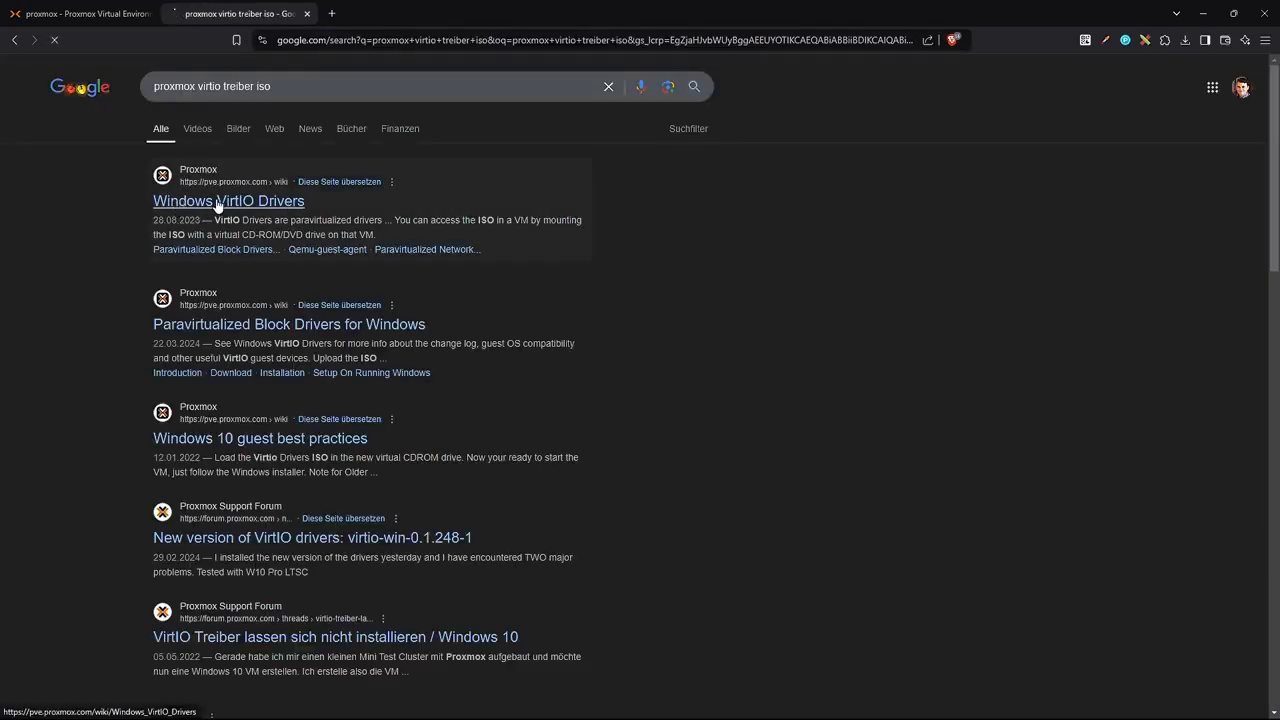
# Copy the latest stable VirtIO ISO download link from the wiki's Installation section.
pyautogui.click(165, 220)
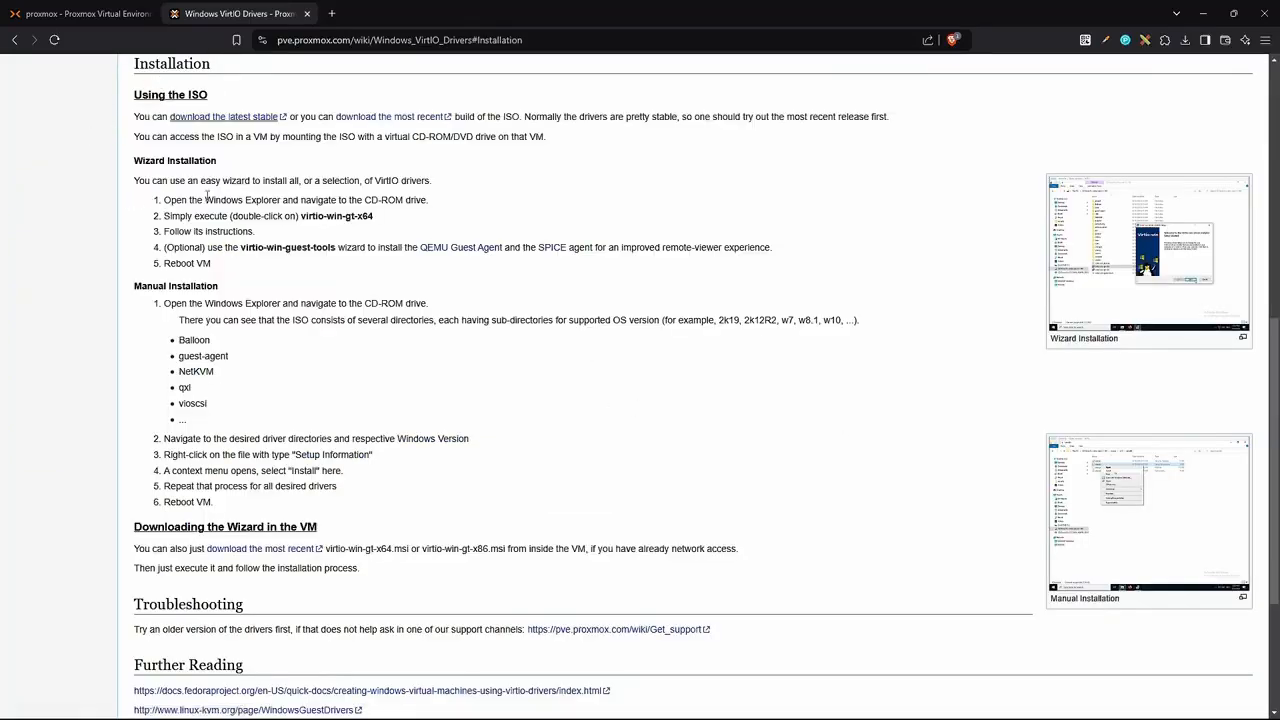
pyautogui.scroll(2, 74, 131)
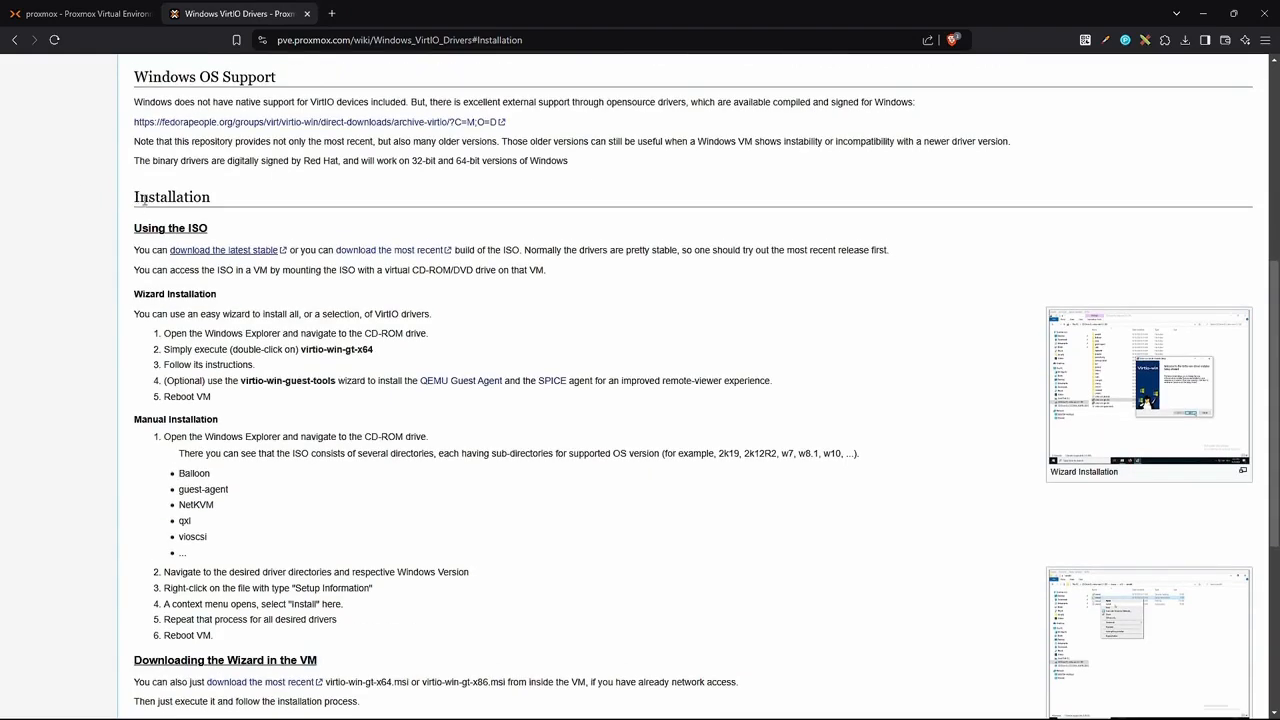
pyautogui.rightClick(213, 256)
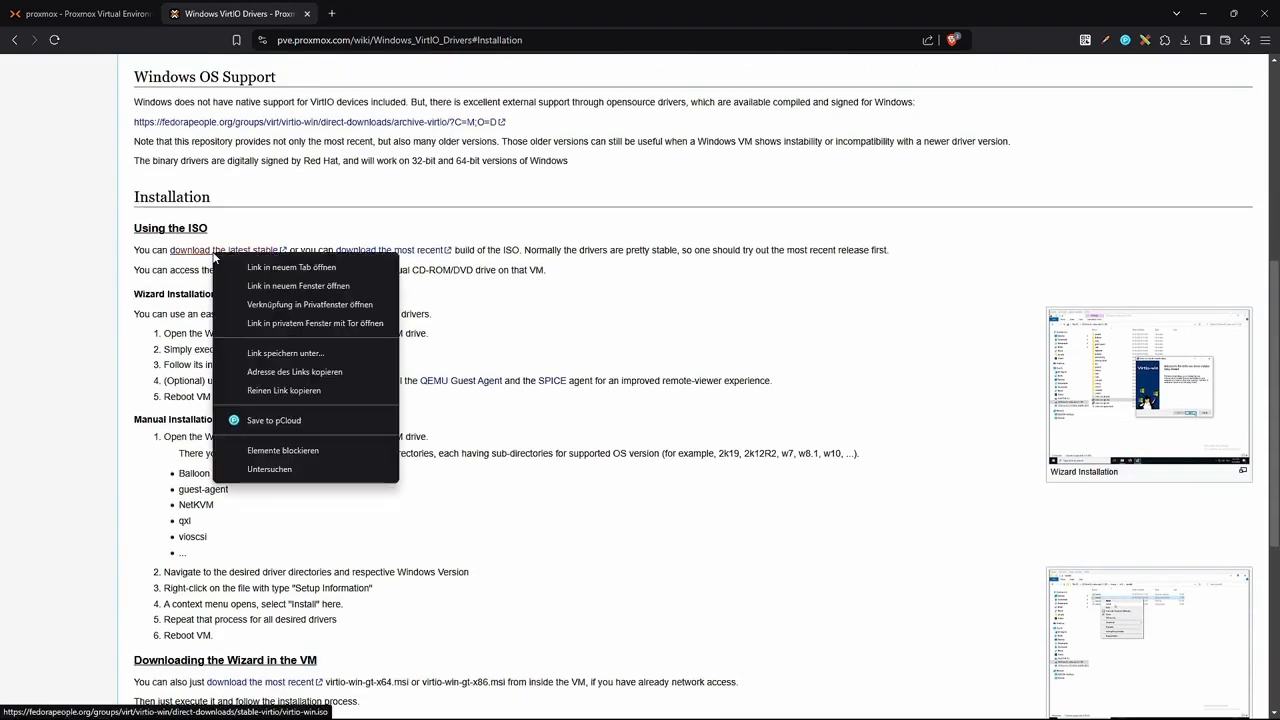
pyautogui.click(313, 373)
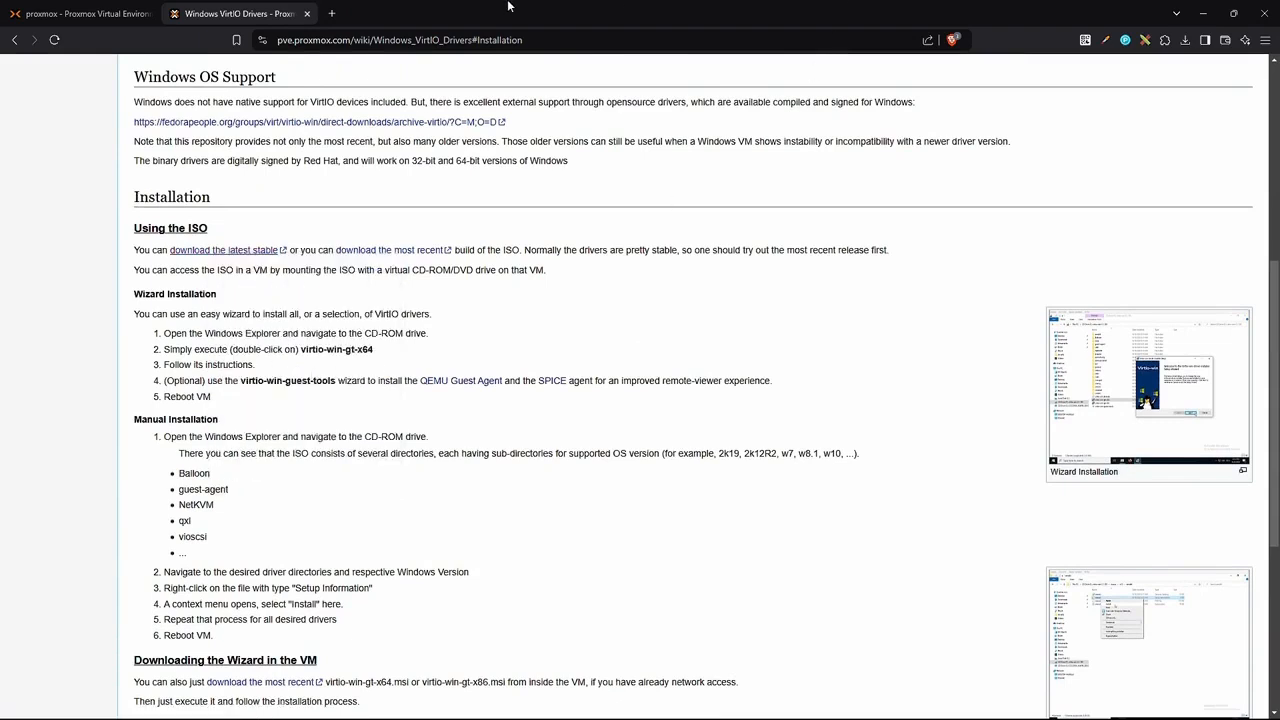
pyautogui.click(88, 17)
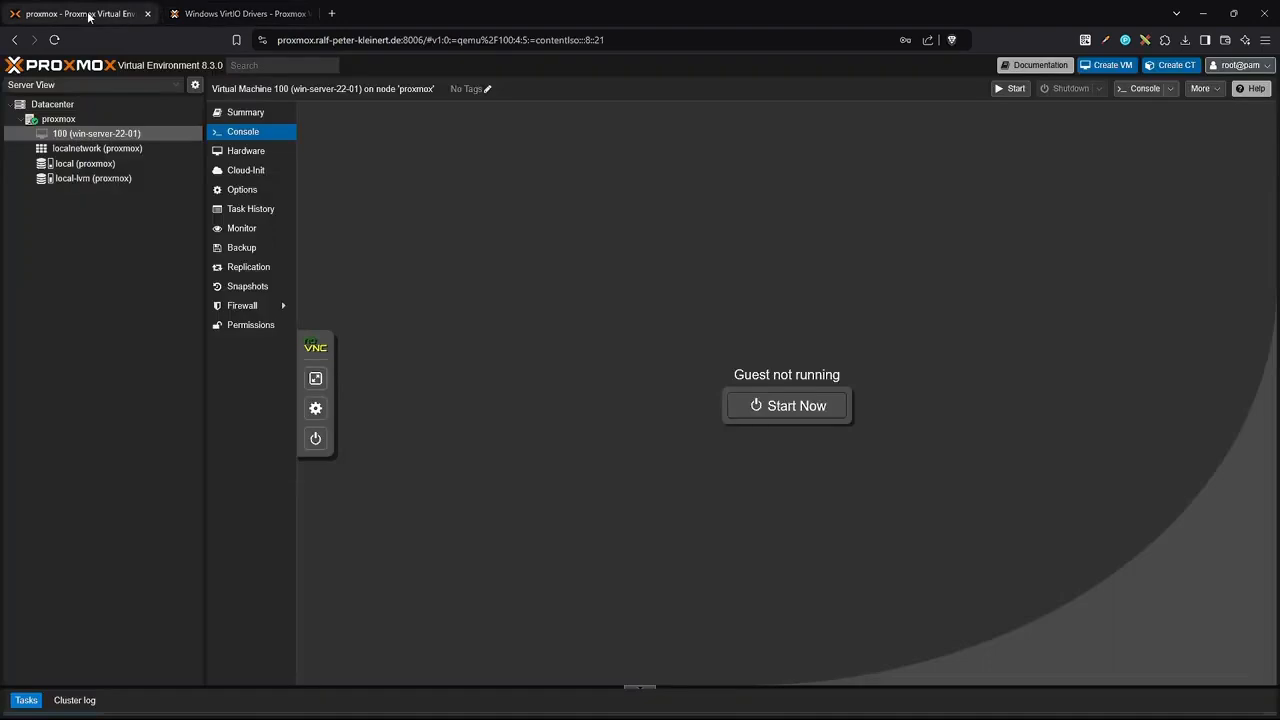
# Download virtio-win.iso (724.43 MB) from the pasted URL into local ISO images and close the wiki tab.
pyautogui.click(66, 166)
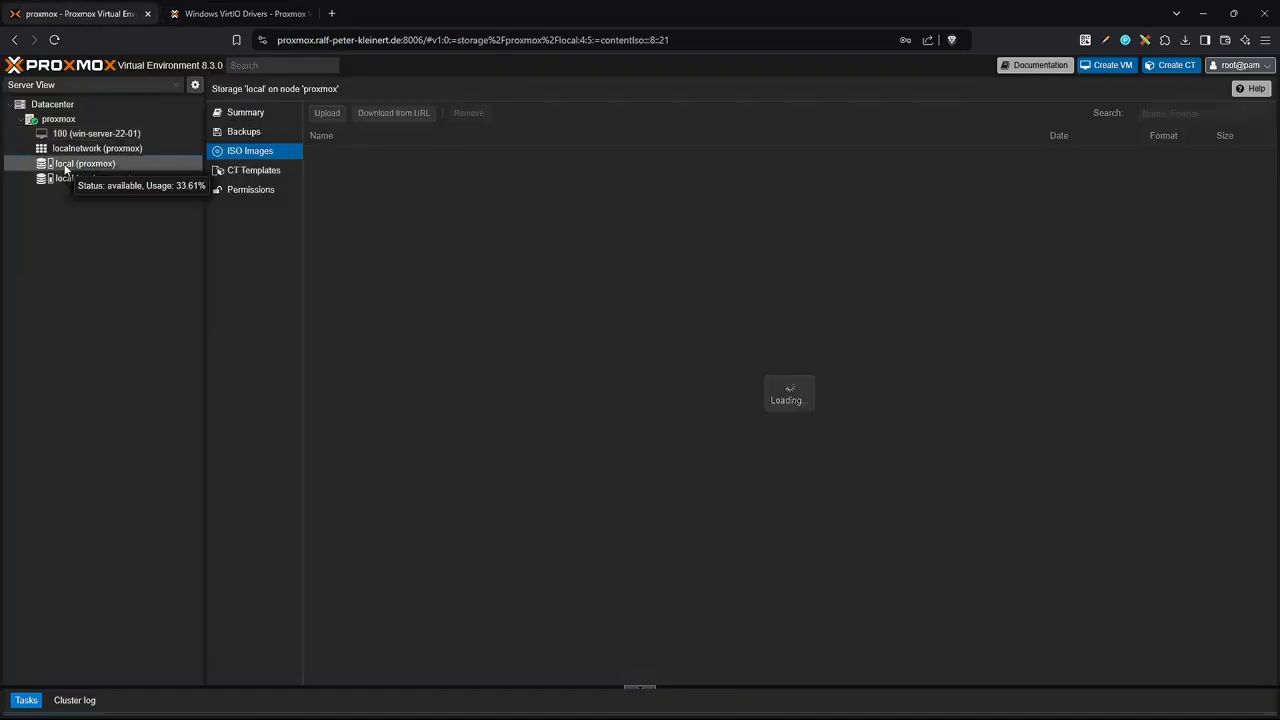
pyautogui.click(406, 114)
pyautogui.write('https://fedorapeople.org/groups/virt/virtio-win/direct-downloads/stable-virtio/virtio-win.iso')
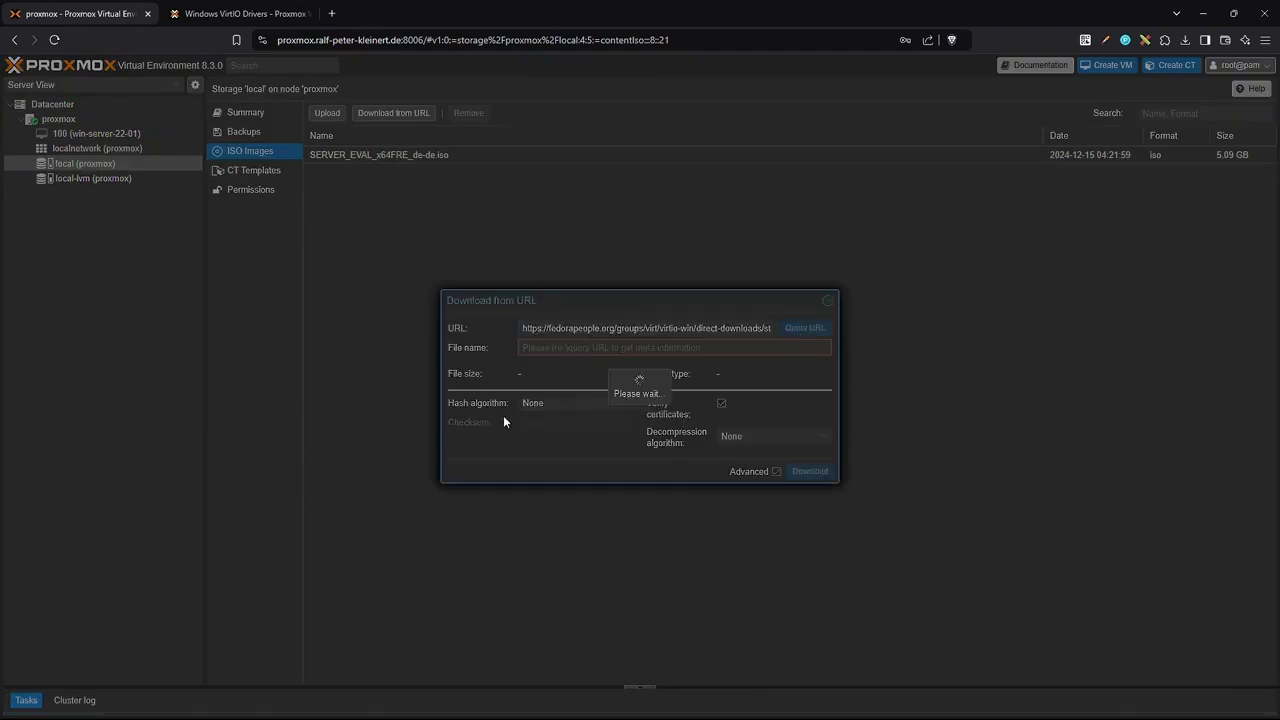
pyautogui.click(810, 471)
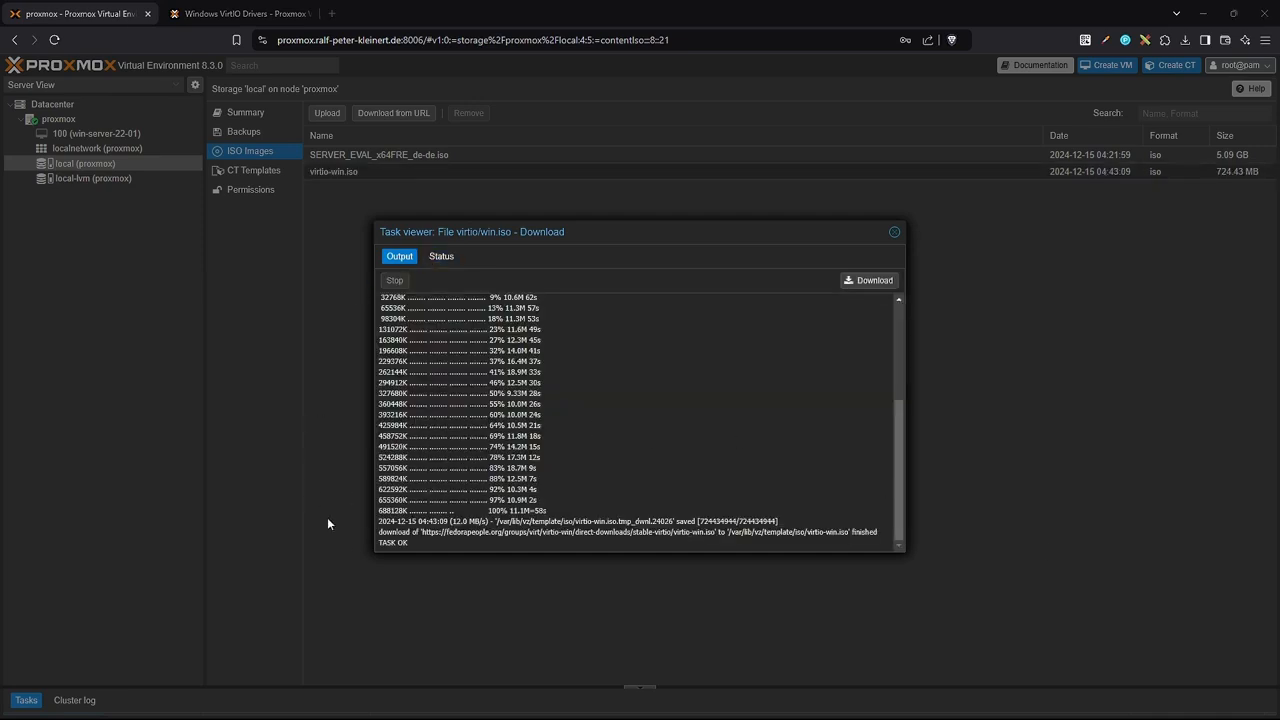
pyautogui.click(894, 232)
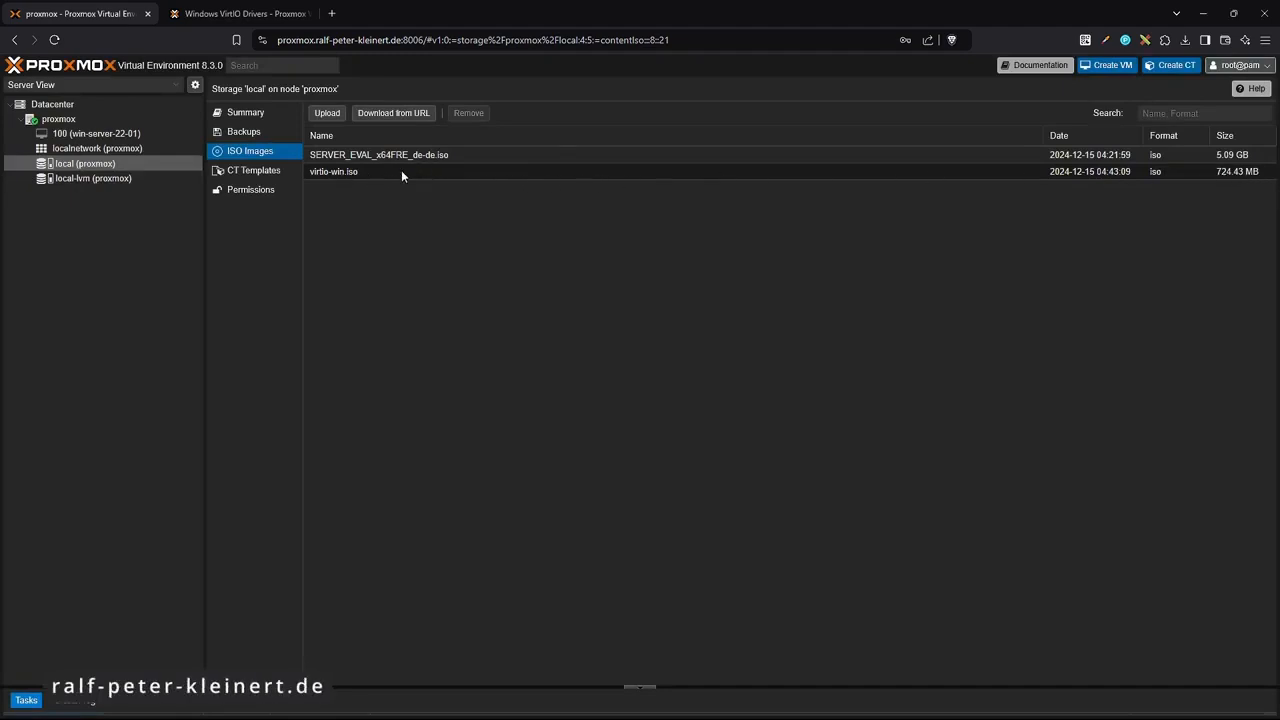
pyautogui.click(307, 14)
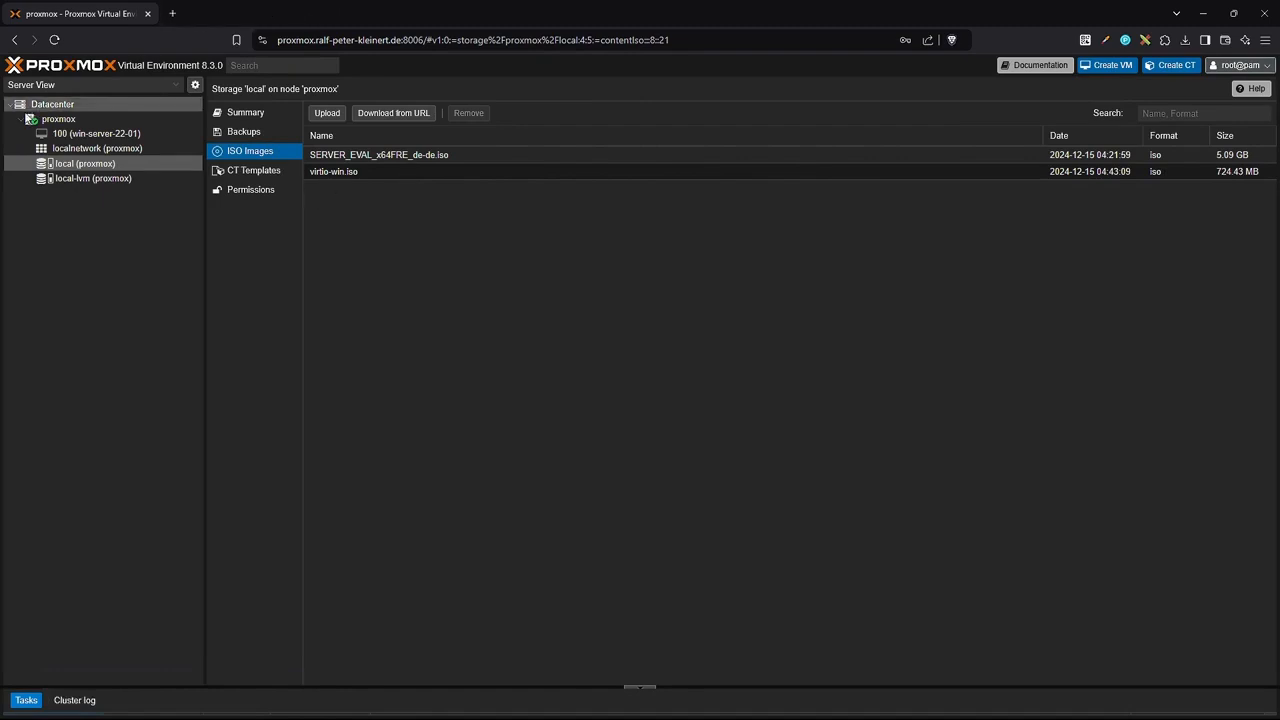
pyautogui.click(93, 137)
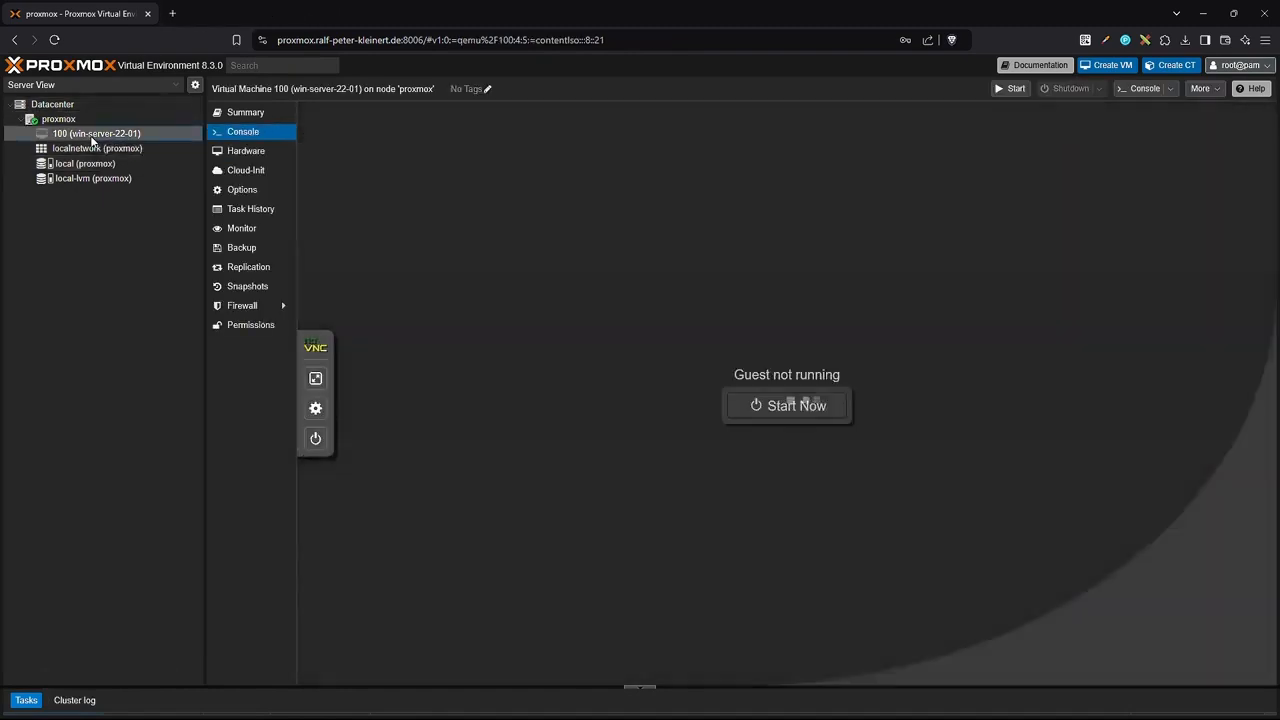
# Replace the Windows Server ISO in VM 100's CD/DVD drive with virtio-win.iso from local storage.
pyautogui.click(246, 152)
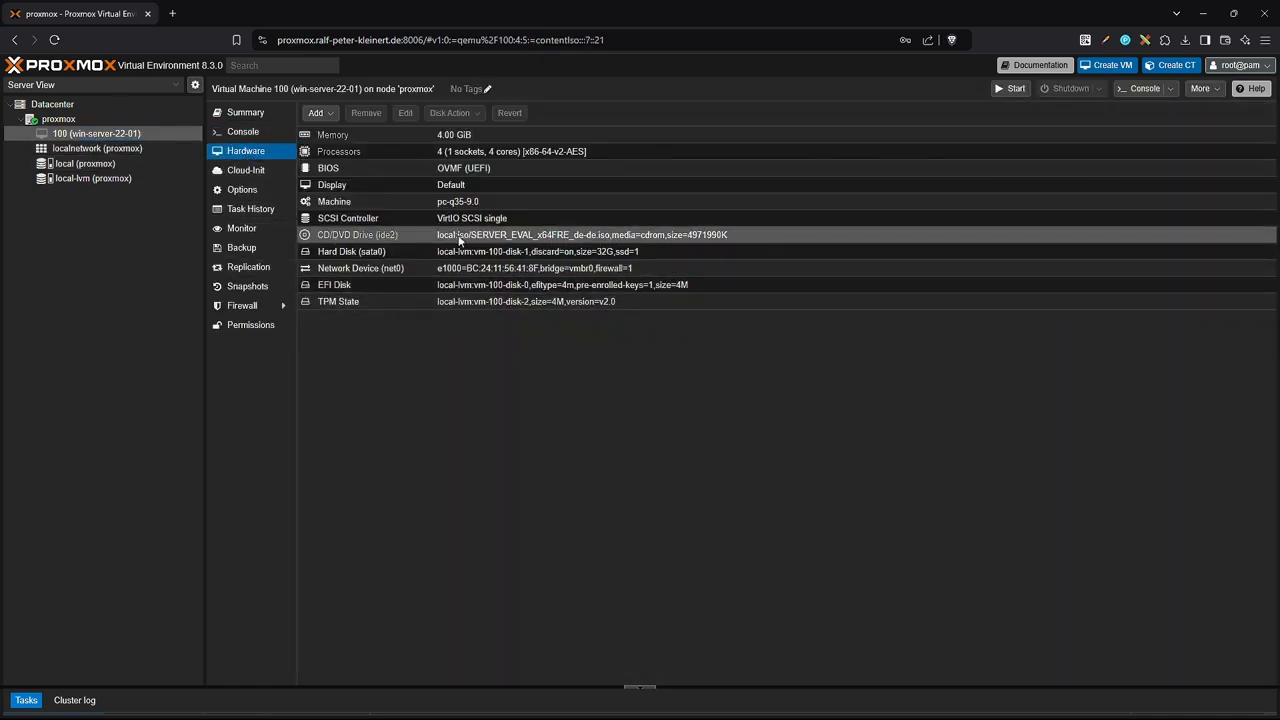
pyautogui.doubleClick(380, 235)
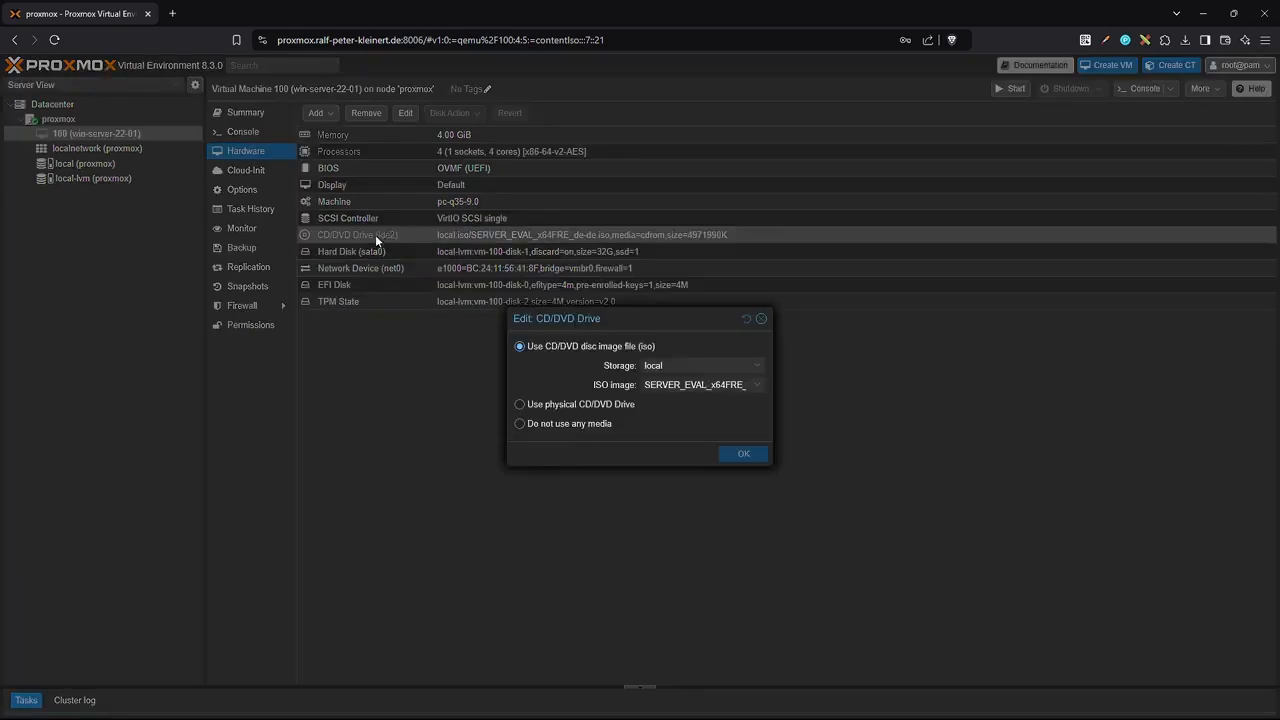
pyautogui.click(756, 389)
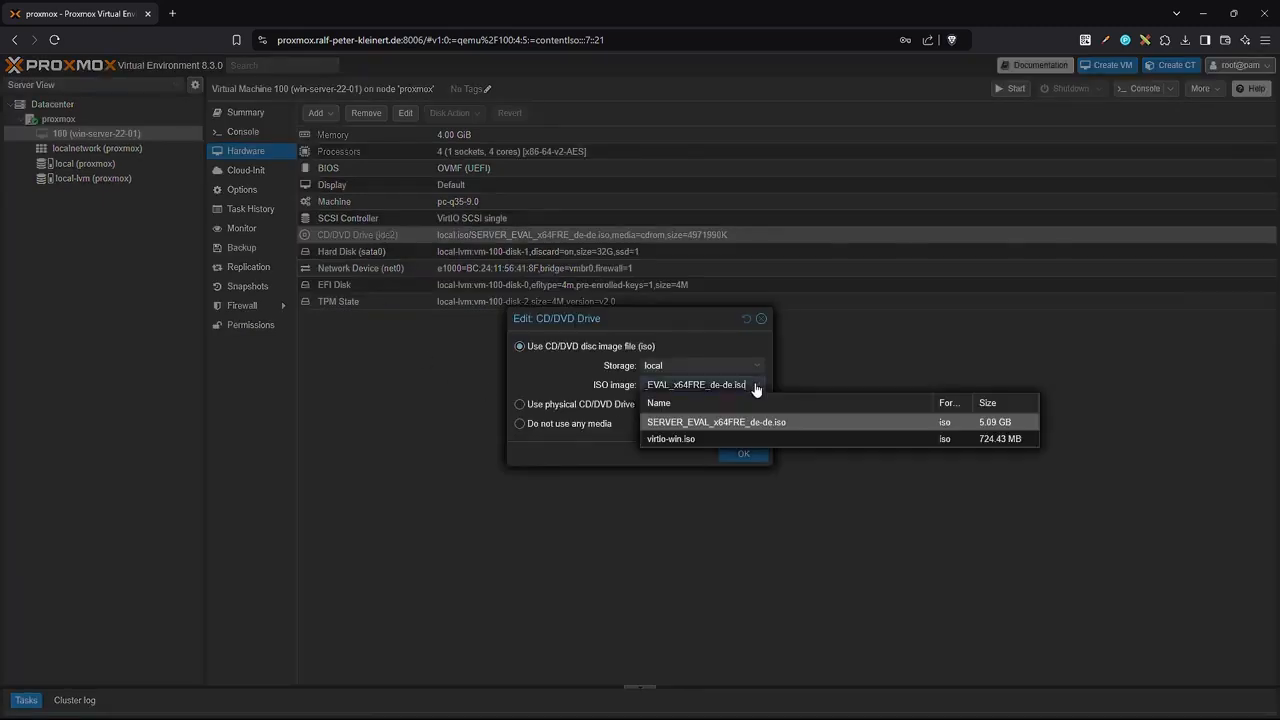
pyautogui.click(668, 439)
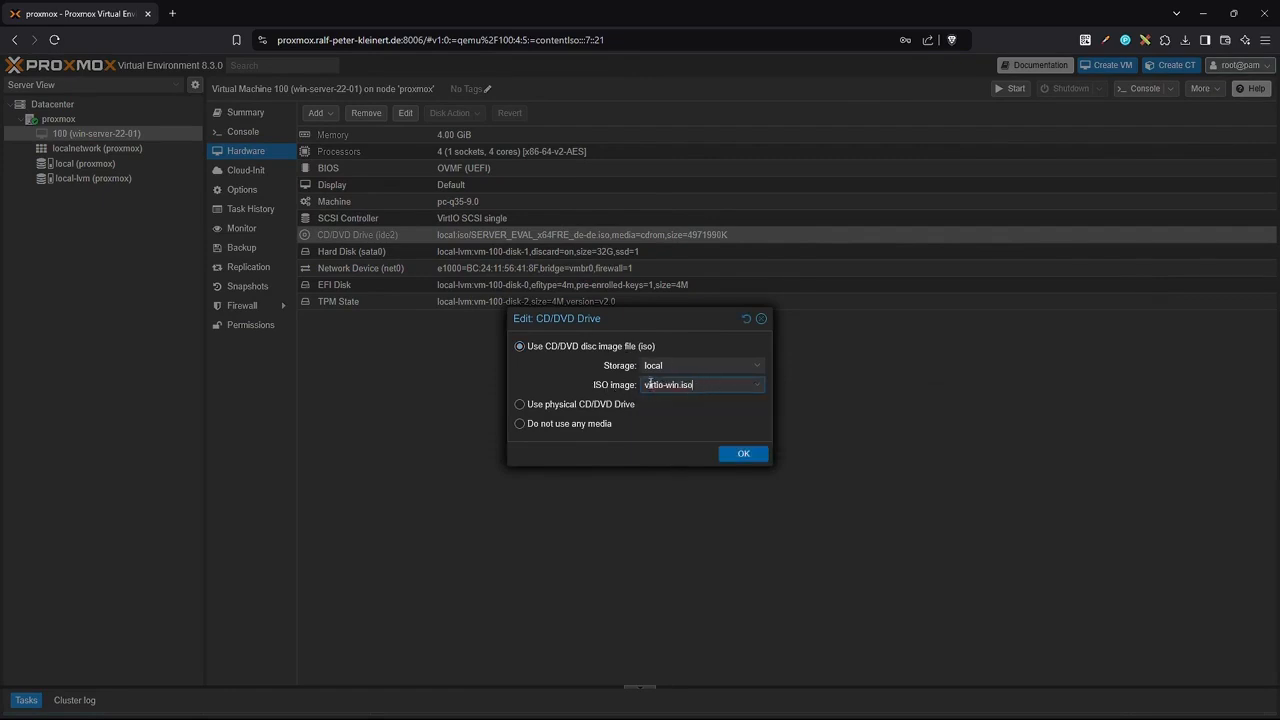
pyautogui.click(744, 453)
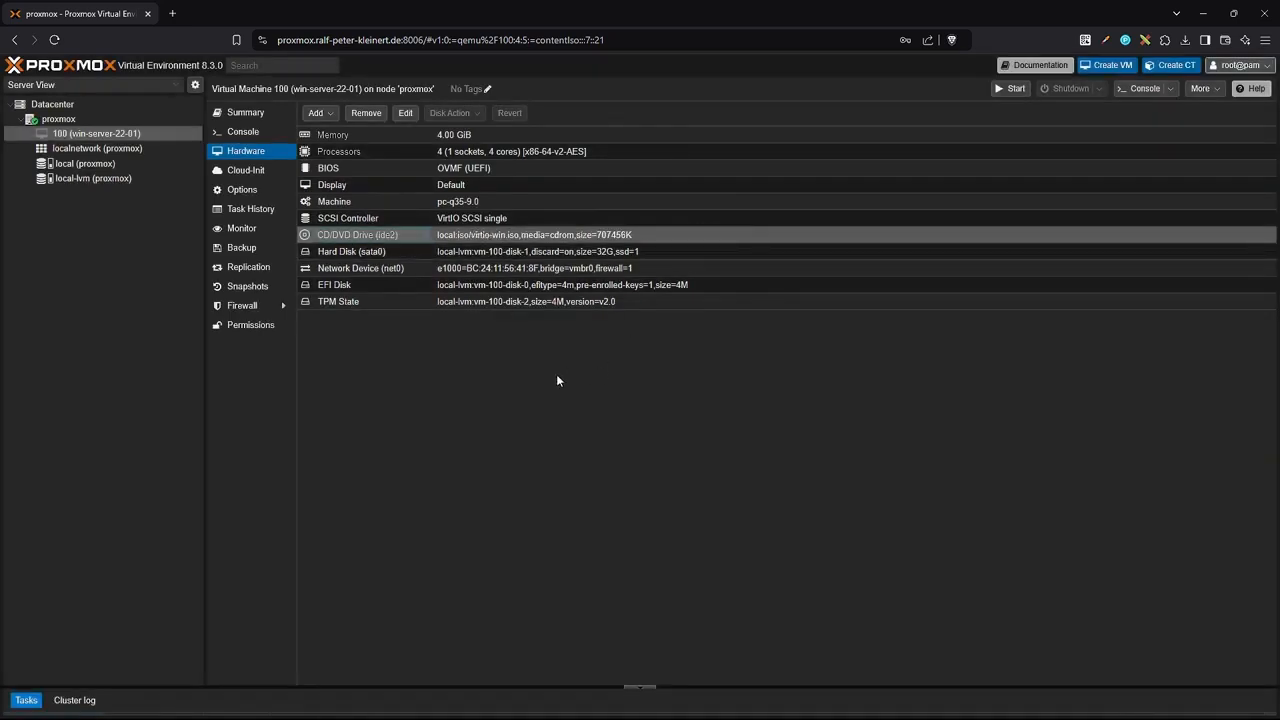
# Start VM 100 and log in to Windows as administrator via Ctrl+Alt+Del.
pyautogui.click(243, 132)
pyautogui.click(768, 416)
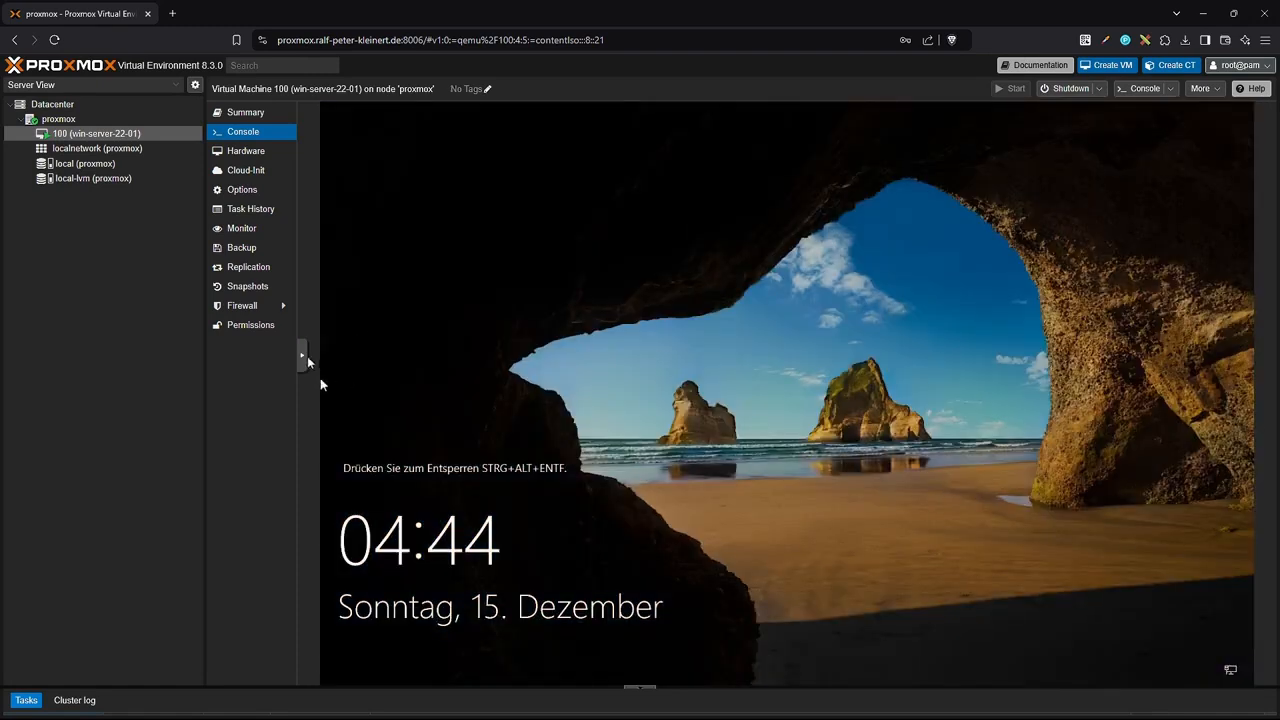
pyautogui.click(301, 356)
pyautogui.click(315, 362)
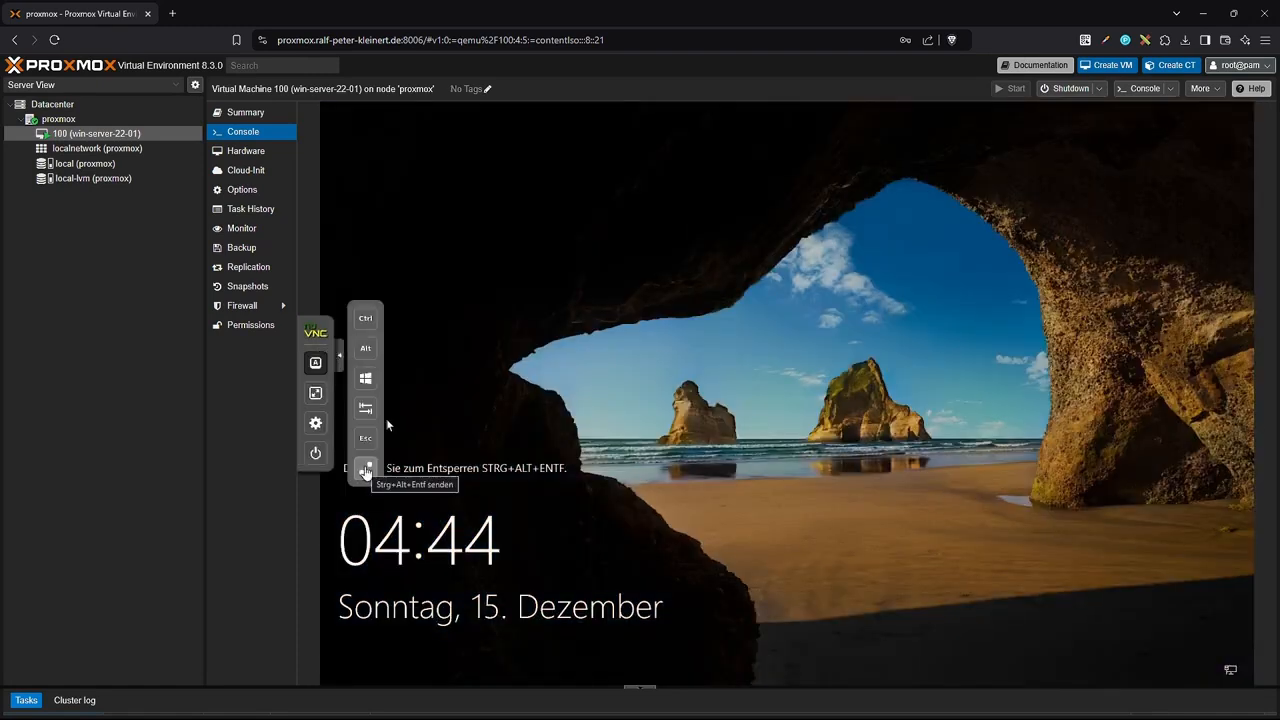
pyautogui.click(366, 470)
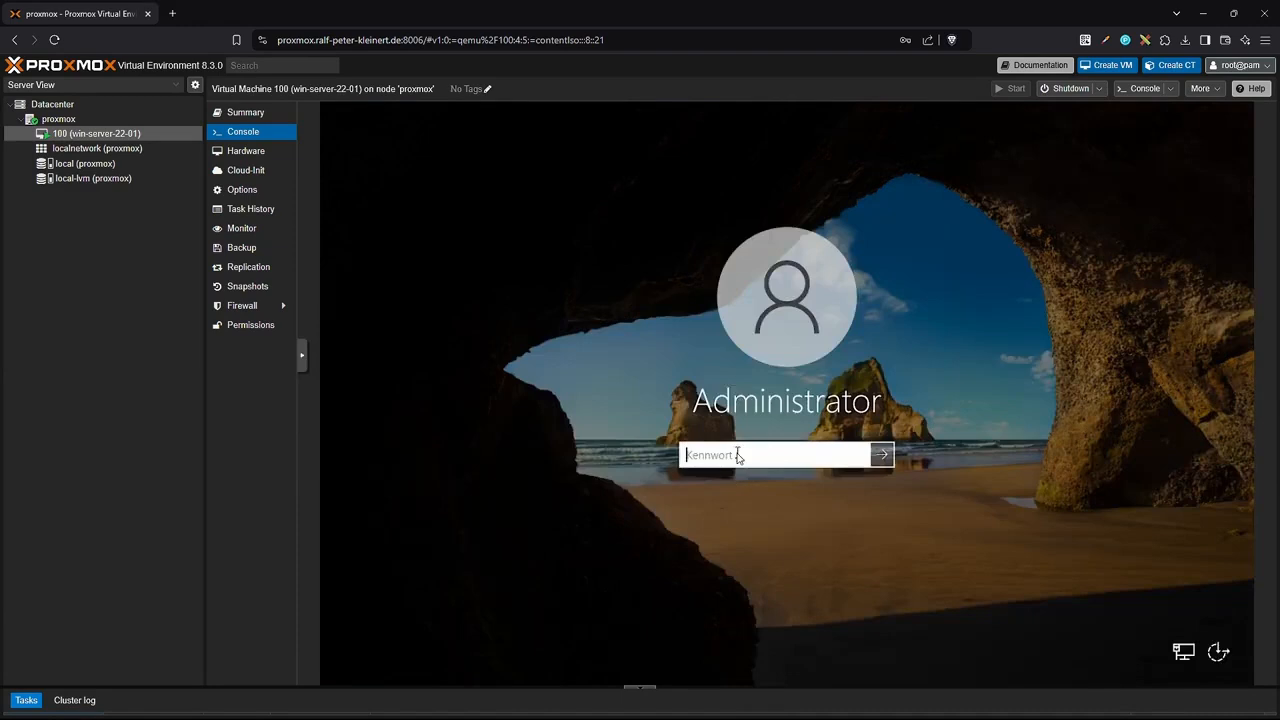
pyautogui.write('**********')
pyautogui.press('Return')
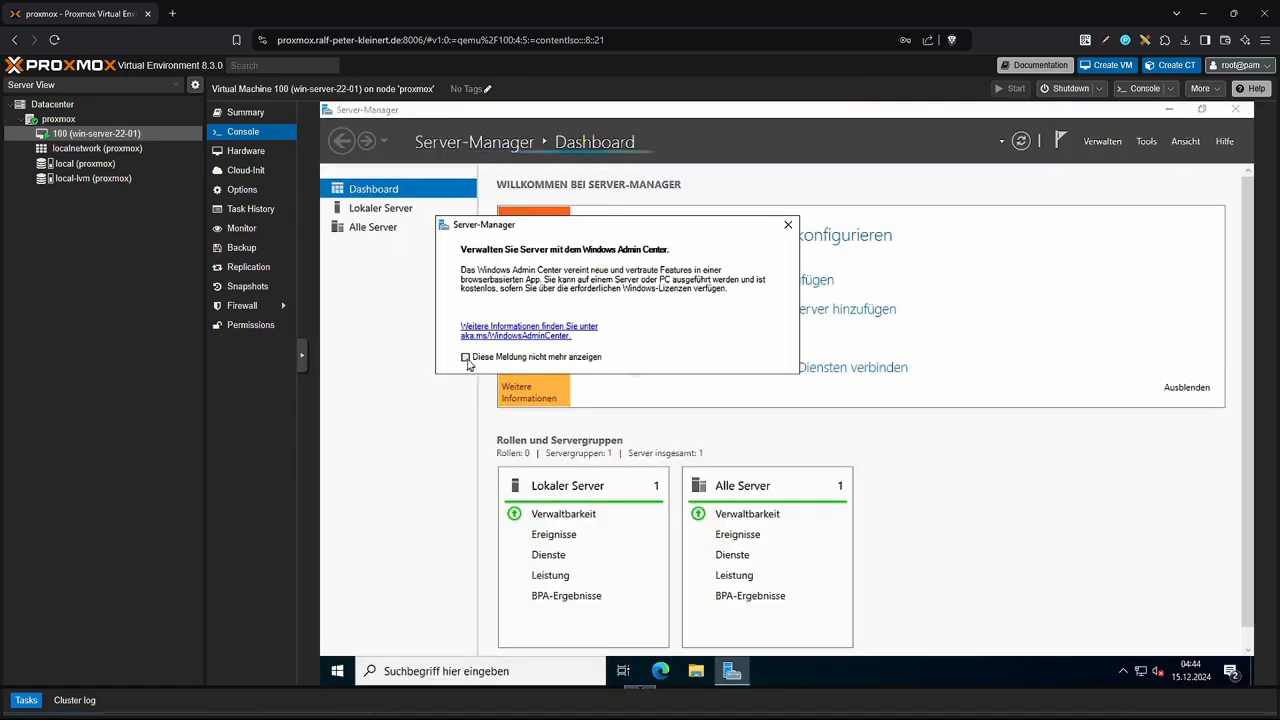
# Set Server Manager not to start automatically at logon.
pyautogui.click(788, 224)
pyautogui.click(1102, 141)
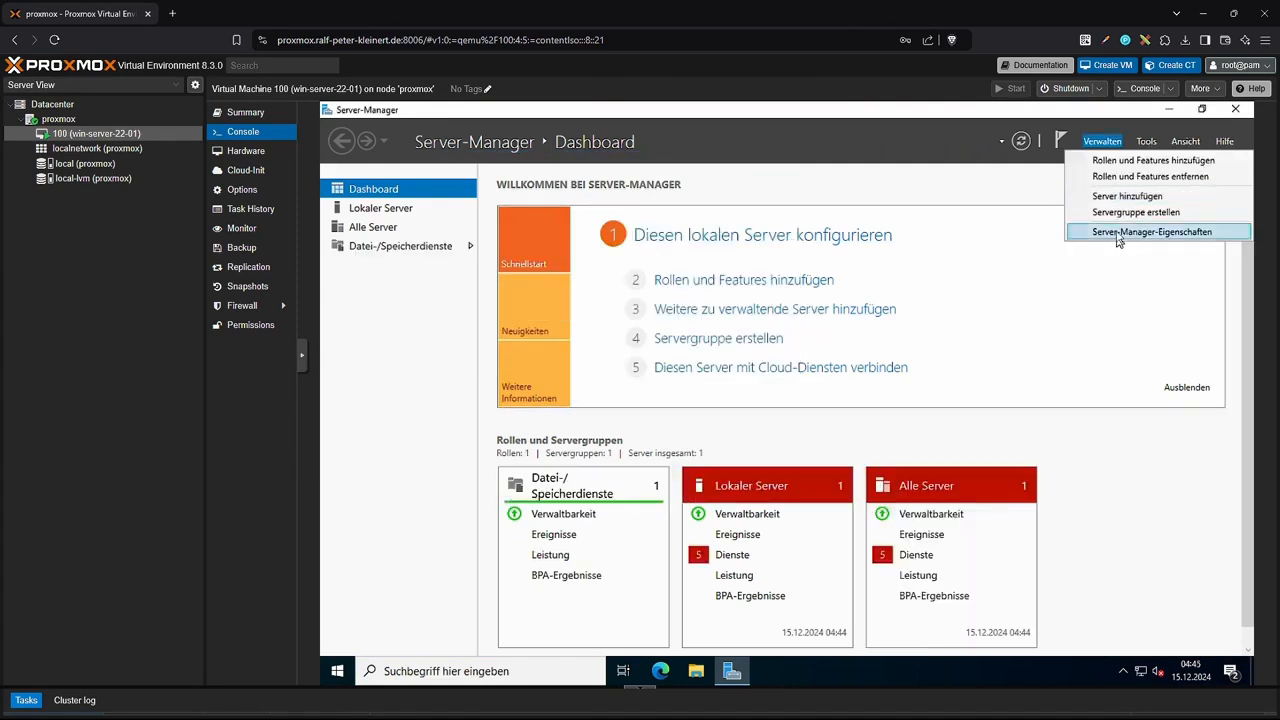
pyautogui.click(1118, 233)
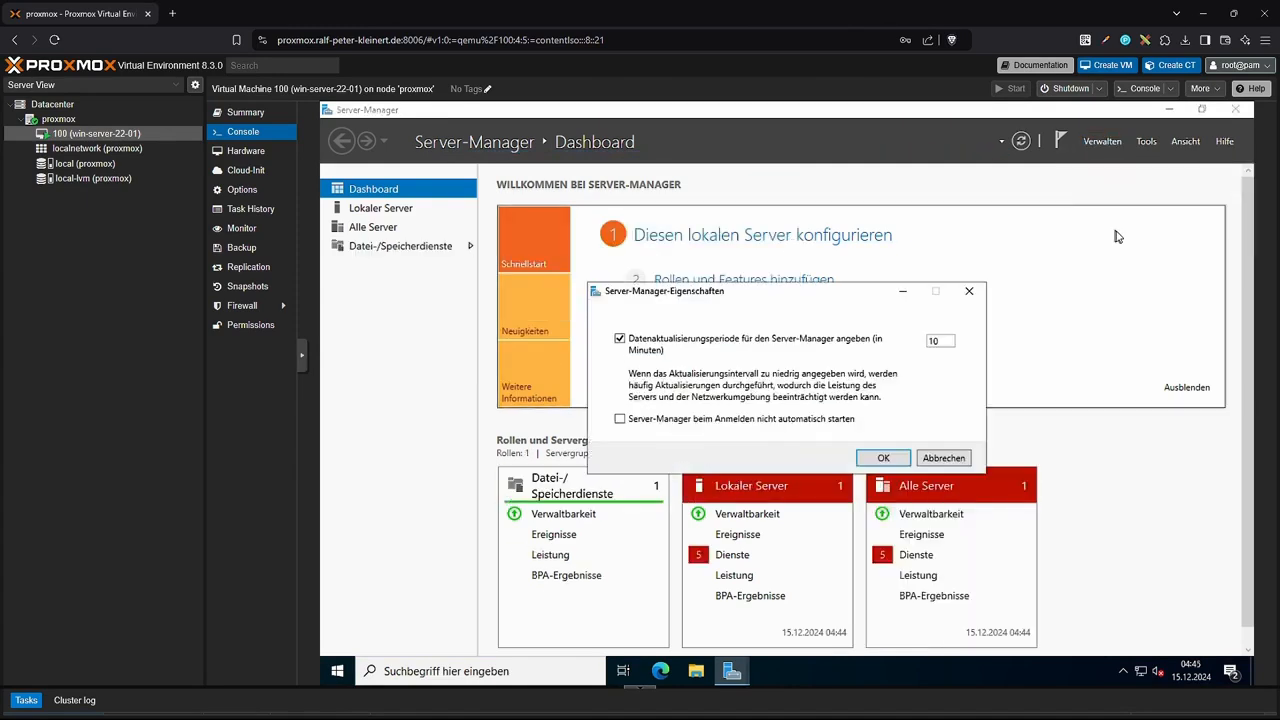
pyautogui.click(647, 422)
pyautogui.click(882, 460)
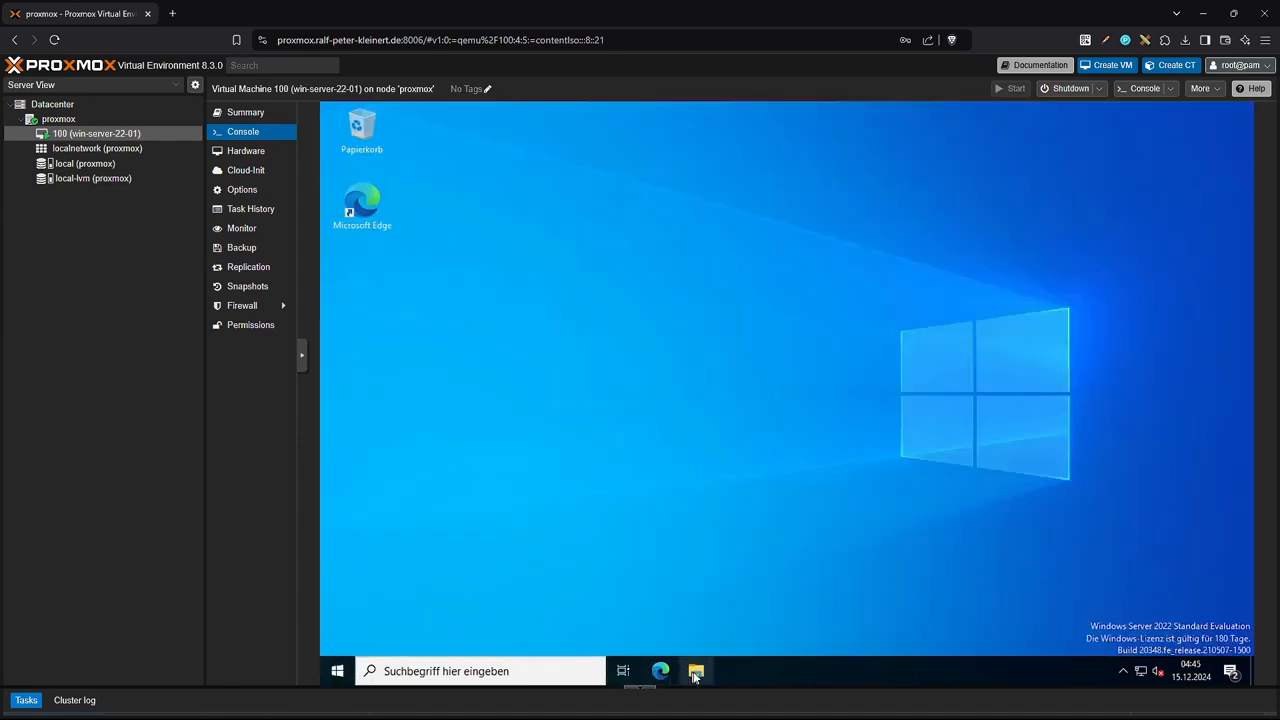
pyautogui.click(696, 671)
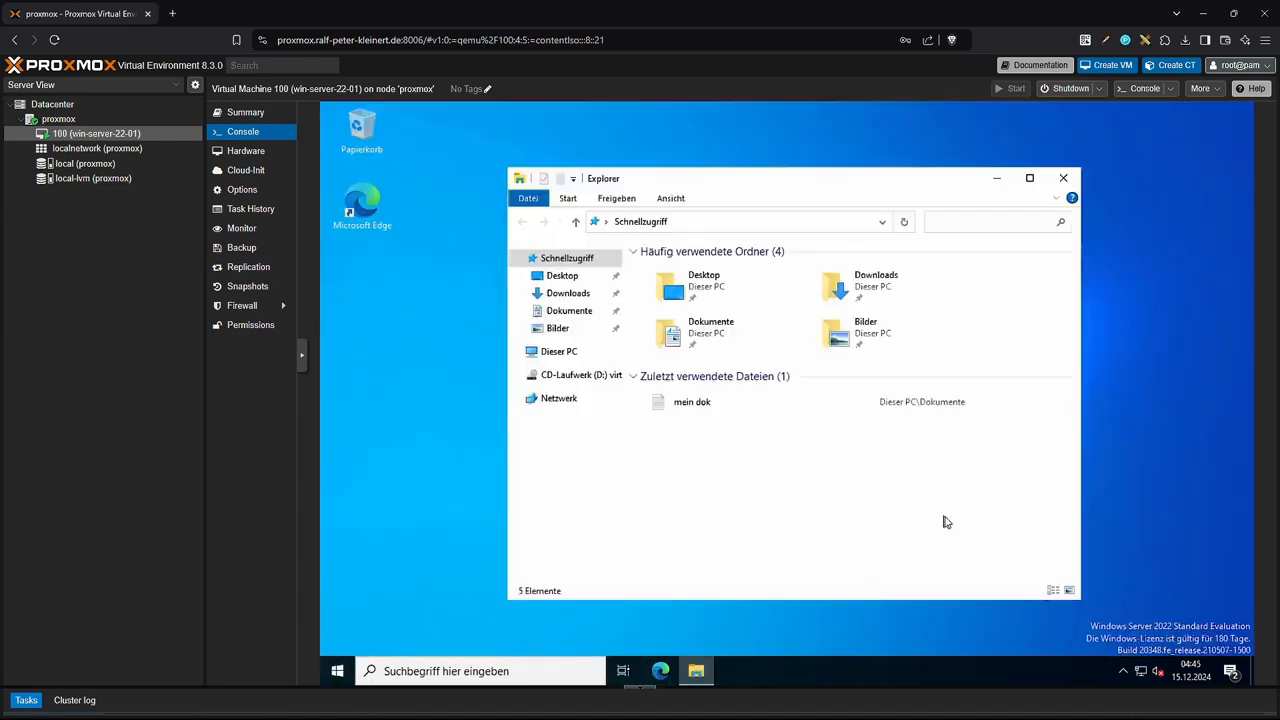
# Run the virtio-win guest tools installer from the virtio CD drive (D:).
pyautogui.click(546, 357)
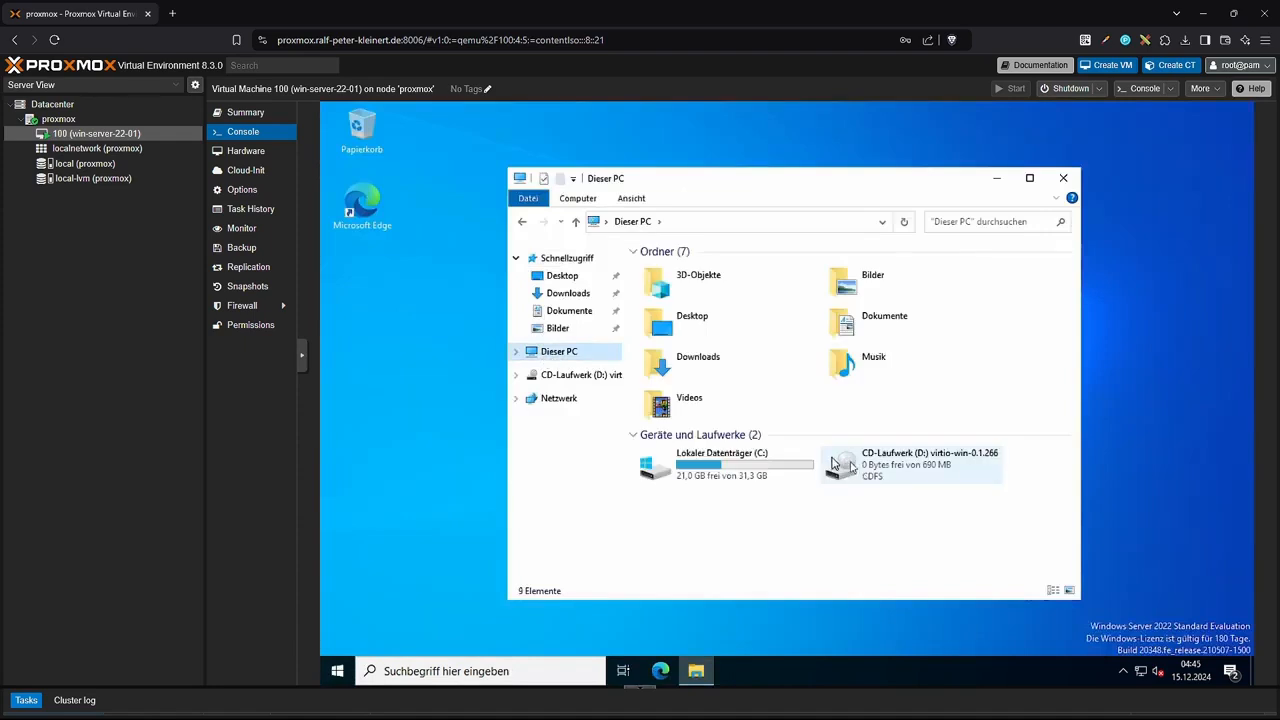
pyautogui.doubleClick(852, 466)
pyautogui.scroll(-3, 1073, 320)
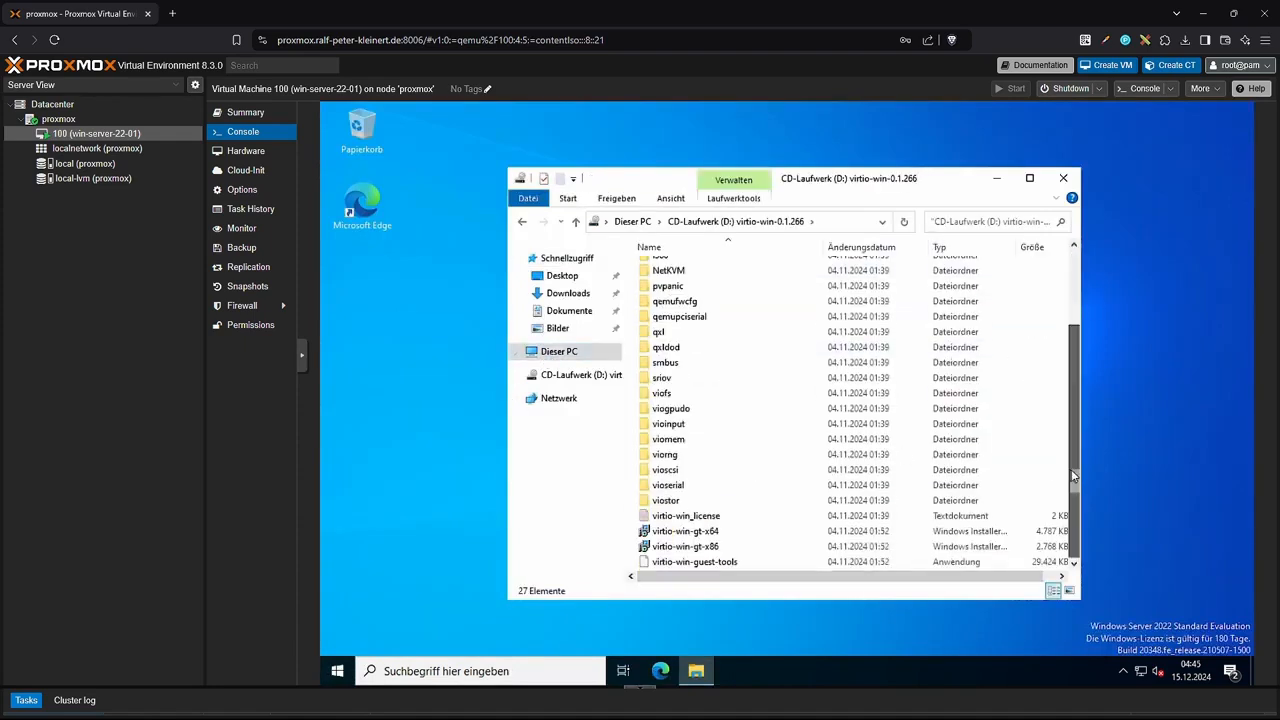
pyautogui.doubleClick(700, 561)
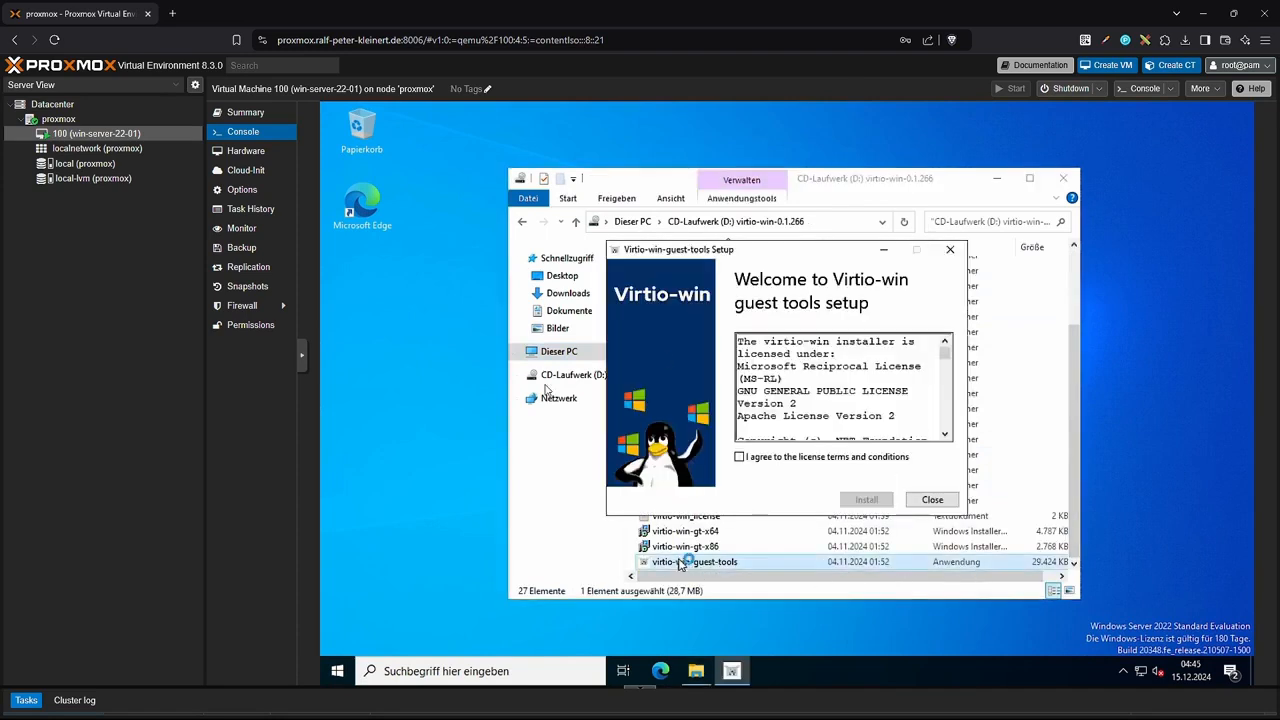
pyautogui.click(1063, 178)
# Accept the licenses and install the guest tools and VirtIO drivers with default features.
pyautogui.click(740, 457)
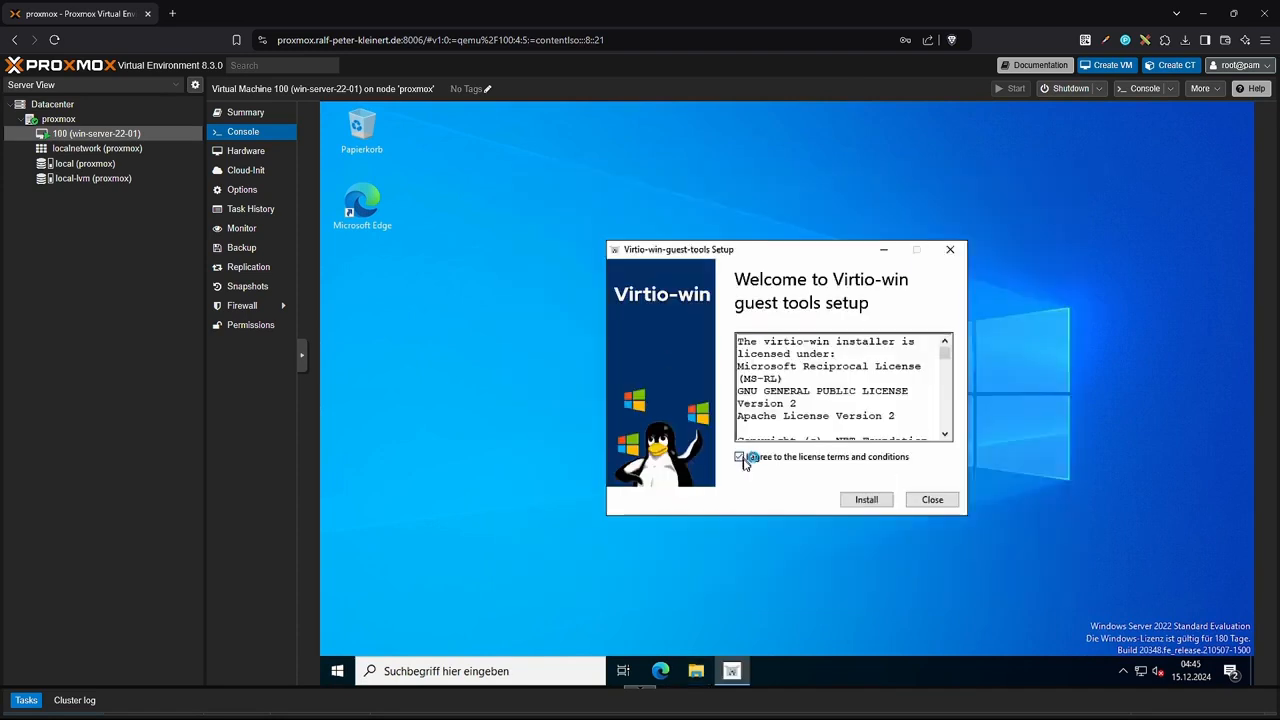
pyautogui.click(868, 500)
pyautogui.click(686, 466)
pyautogui.click(870, 500)
pyautogui.moveTo(796, 371)
pyautogui.mouseDown()
pyautogui.moveTo(797, 423)
pyautogui.moveTo(797, 360)
pyautogui.mouseUp()
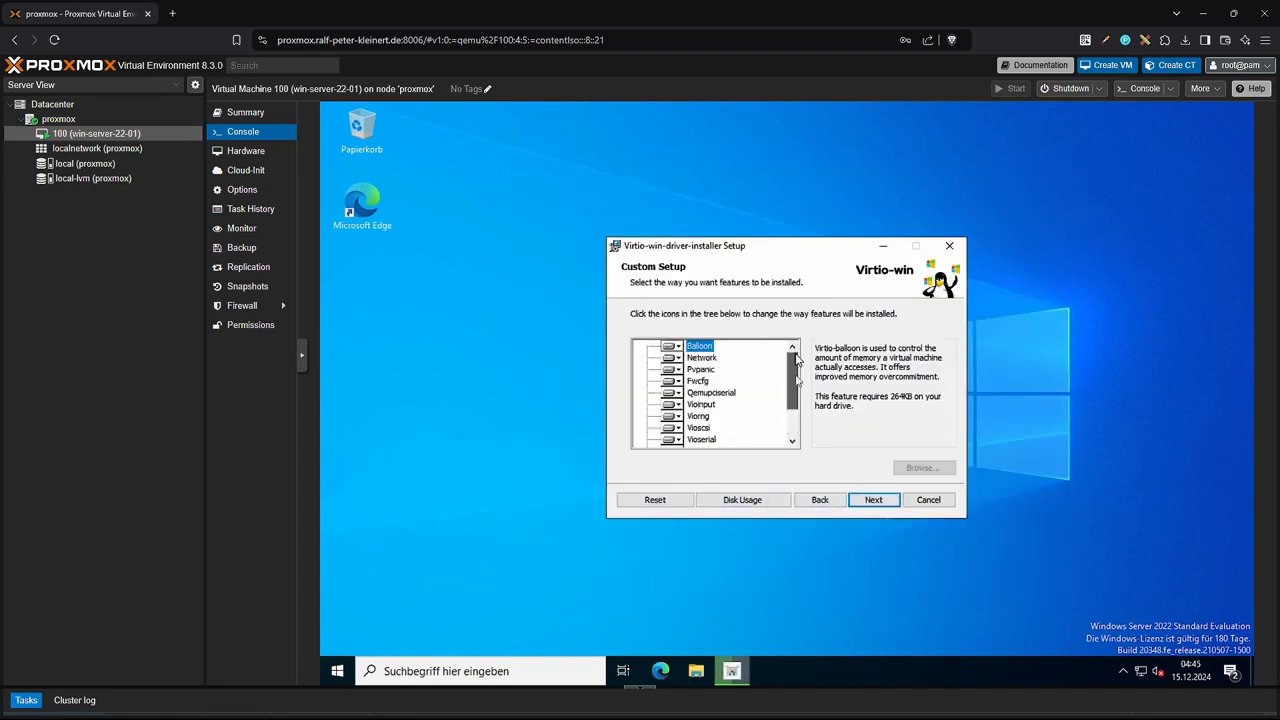
pyautogui.click(874, 500)
pyautogui.click(850, 503)
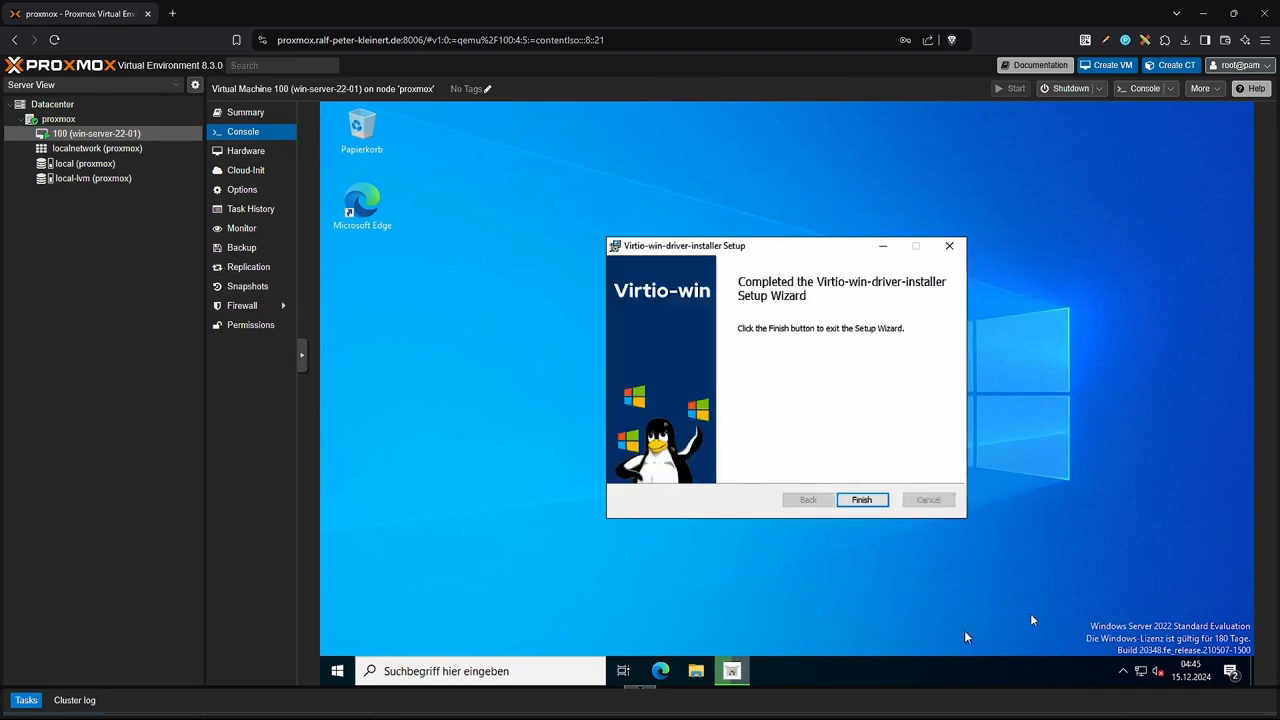
pyautogui.click(861, 500)
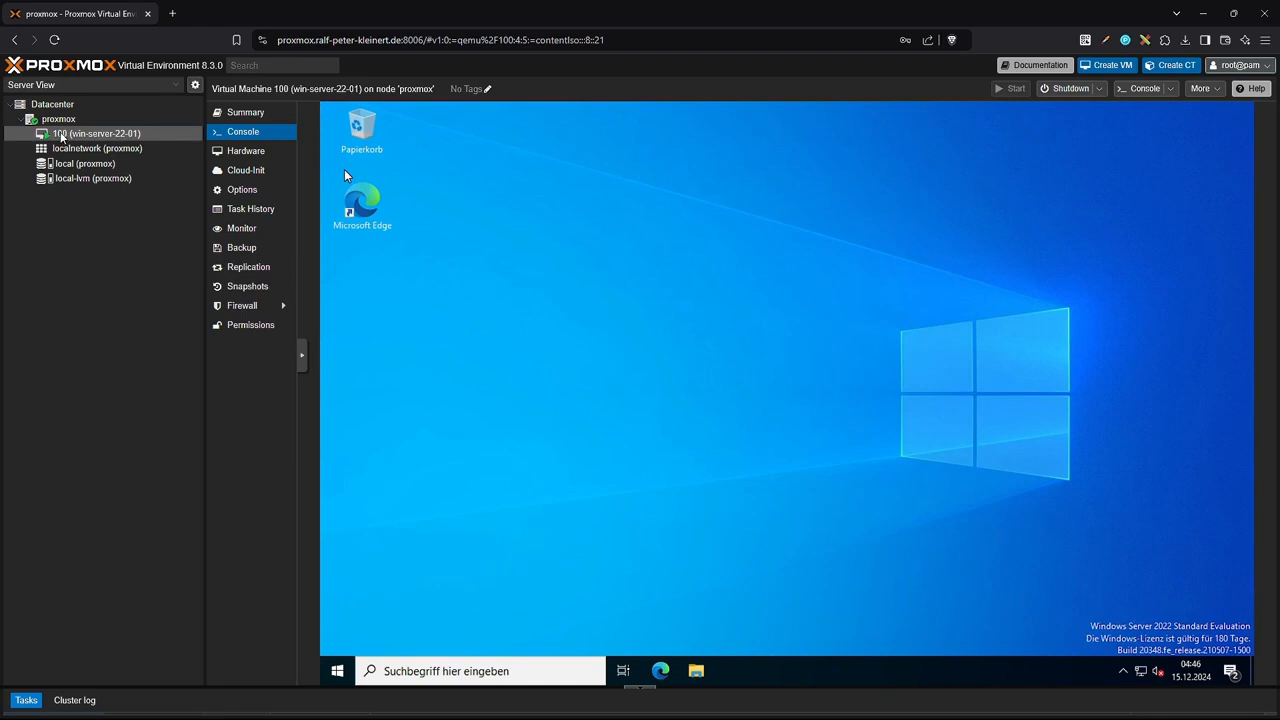
# Shut down VM 100 from its context menu, confirm, then start it again.
pyautogui.rightClick(57, 134)
pyautogui.click(97, 191)
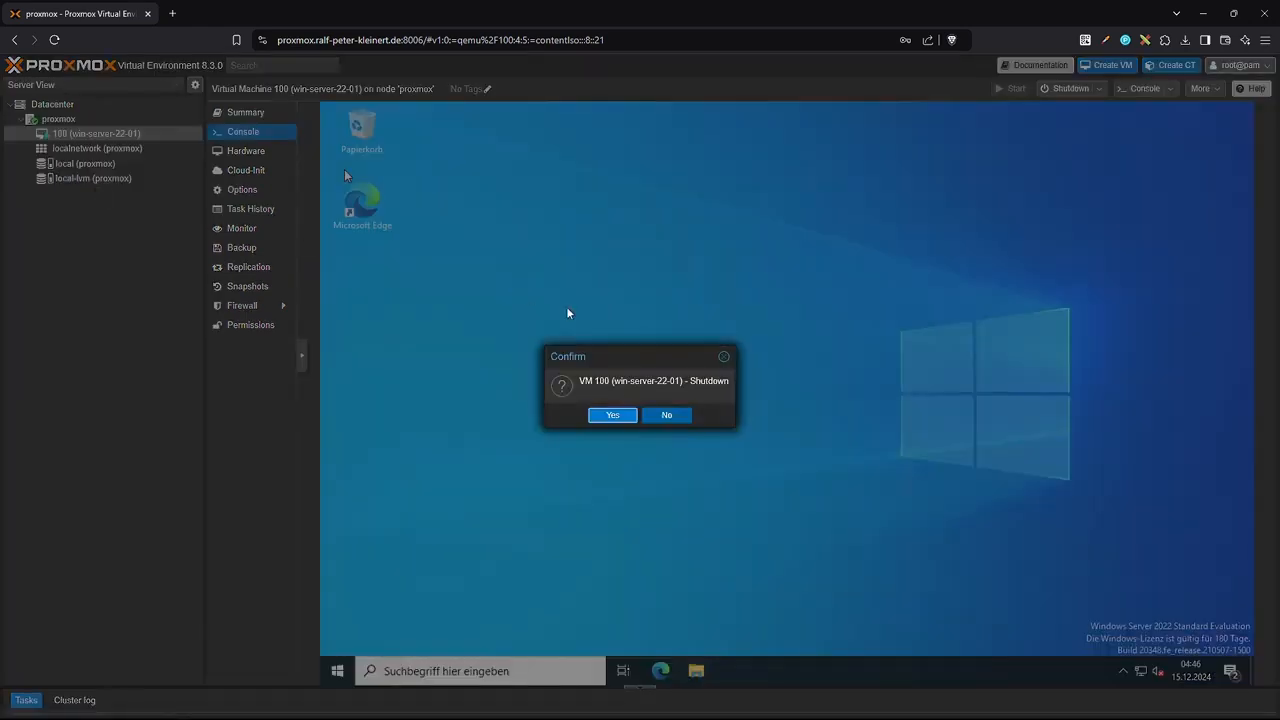
pyautogui.click(614, 413)
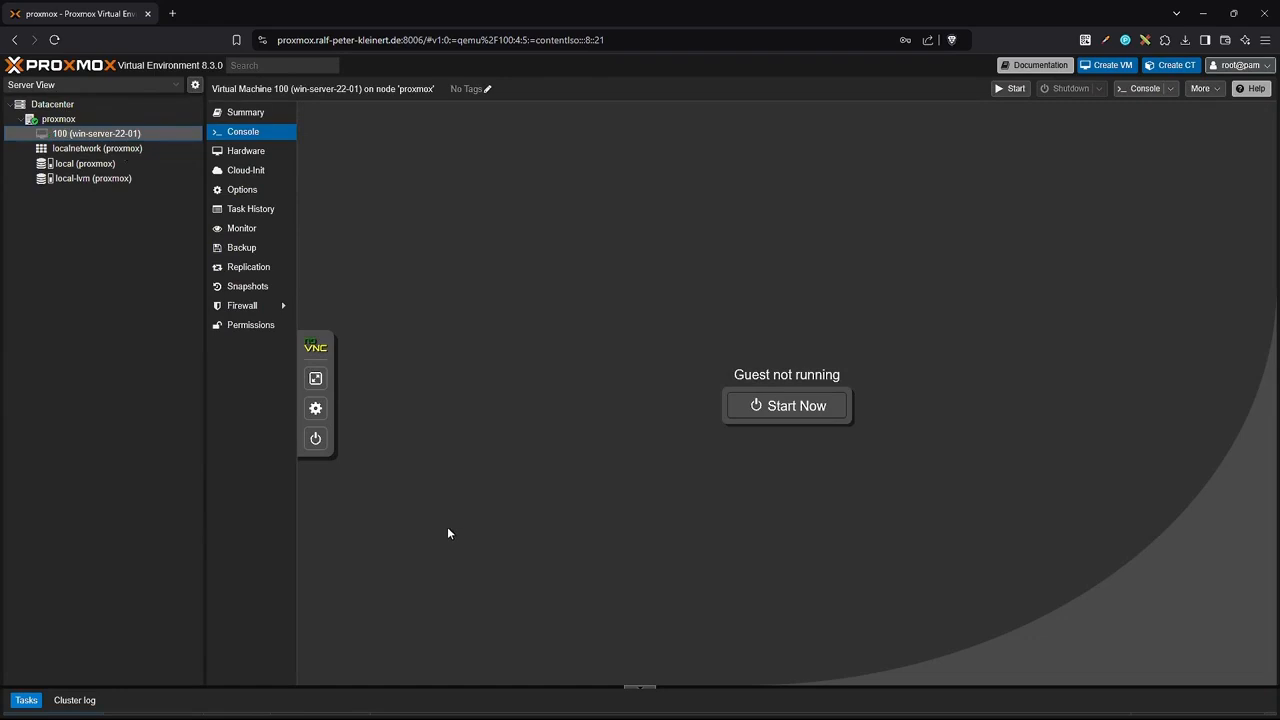
pyautogui.click(772, 406)
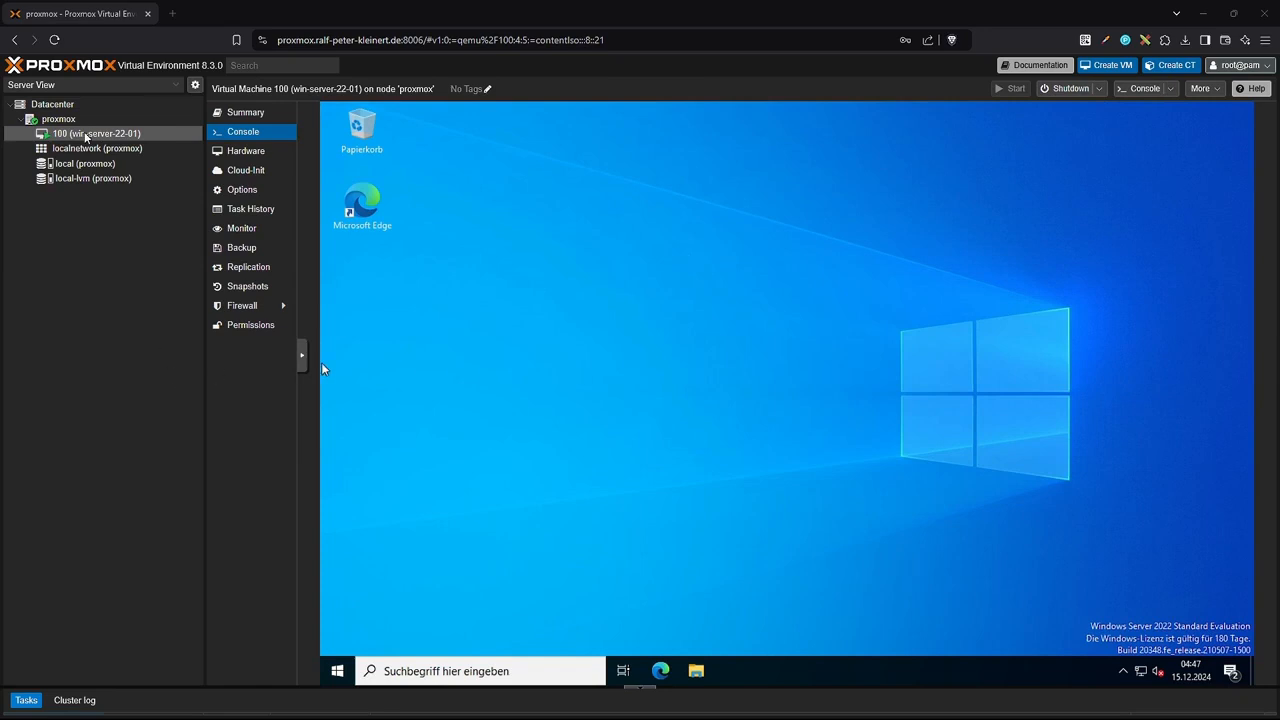
# Add a Datacenter backup job for VM 100 scheduled at 04:50.
pyautogui.click(55, 106)
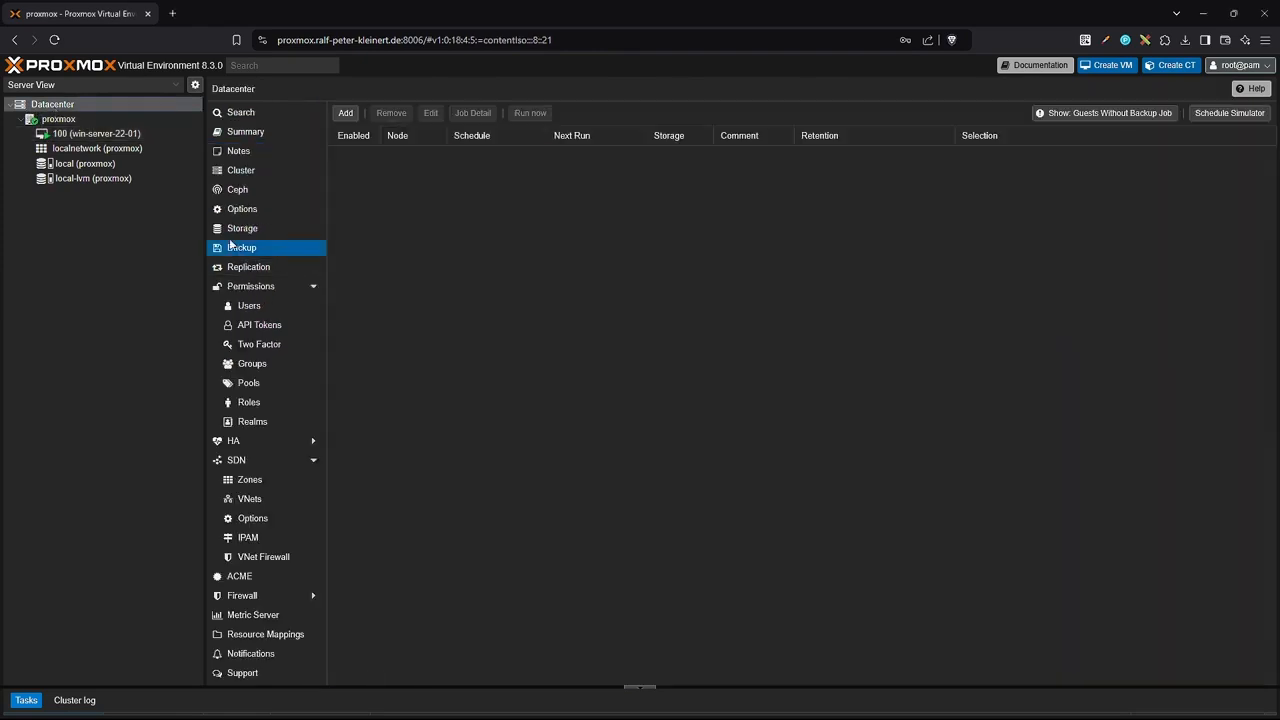
pyautogui.click(345, 113)
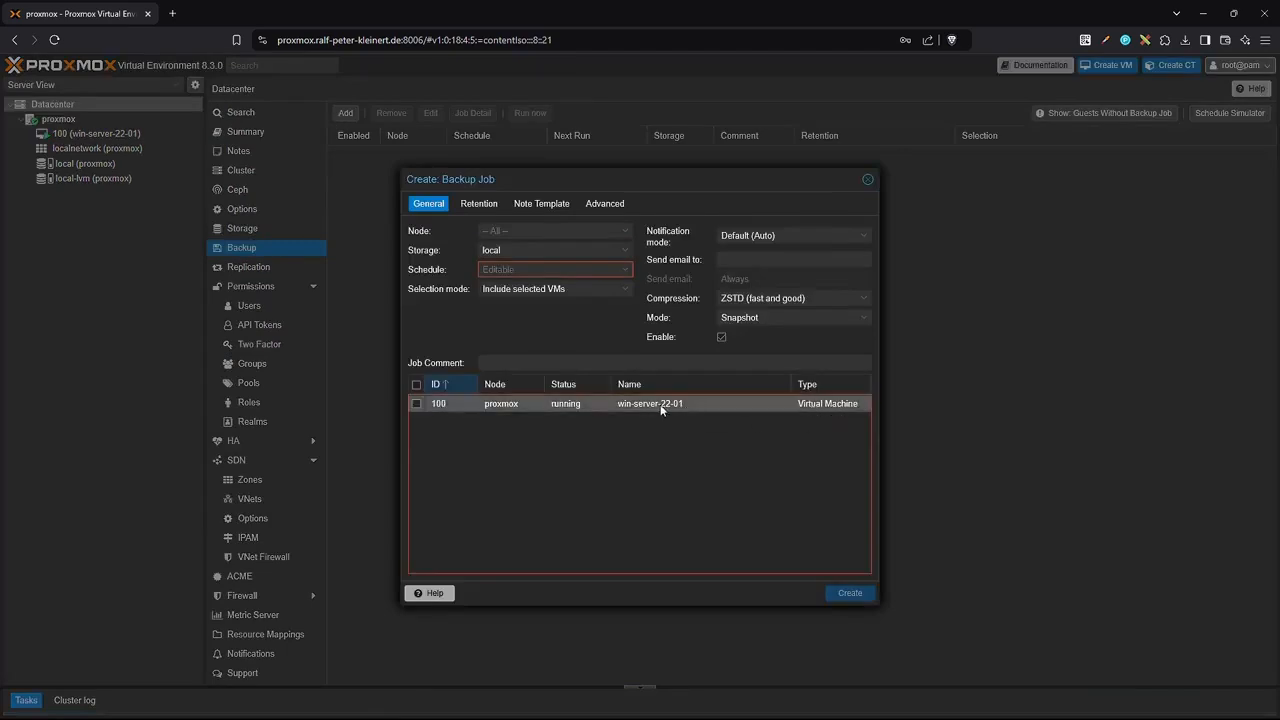
pyautogui.click(415, 404)
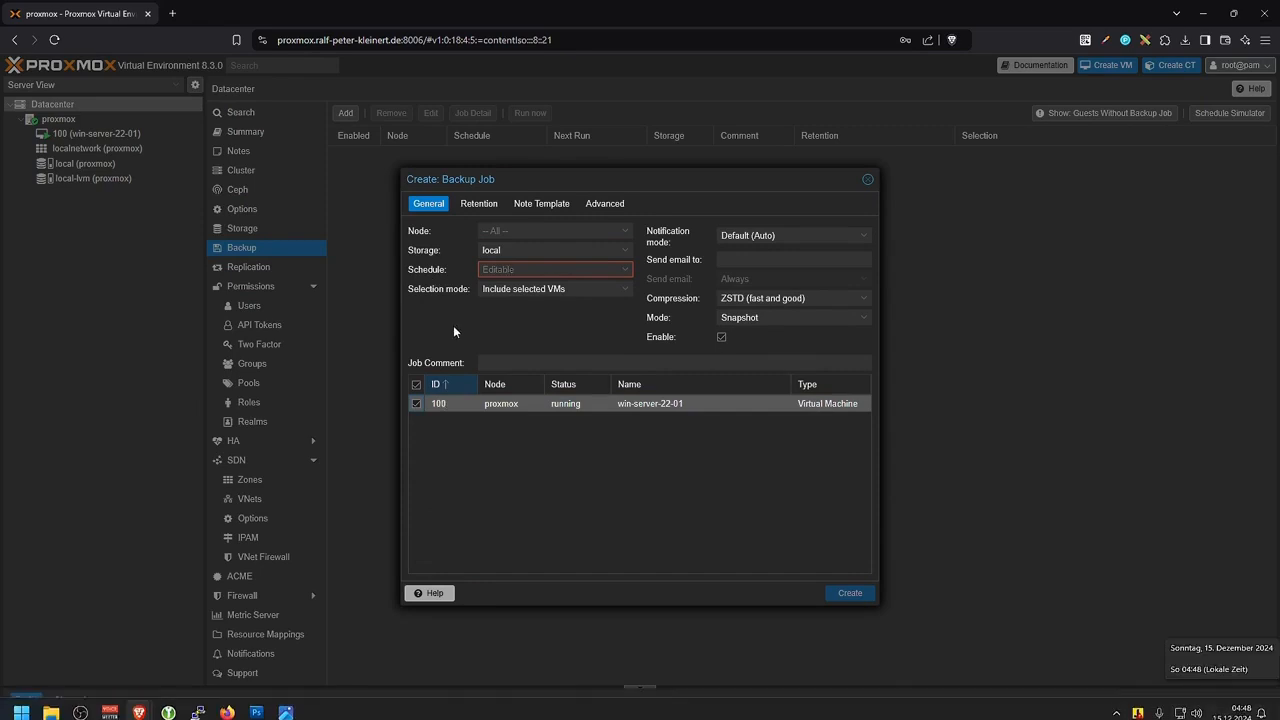
pyautogui.click(524, 269)
pyautogui.write('04:50')
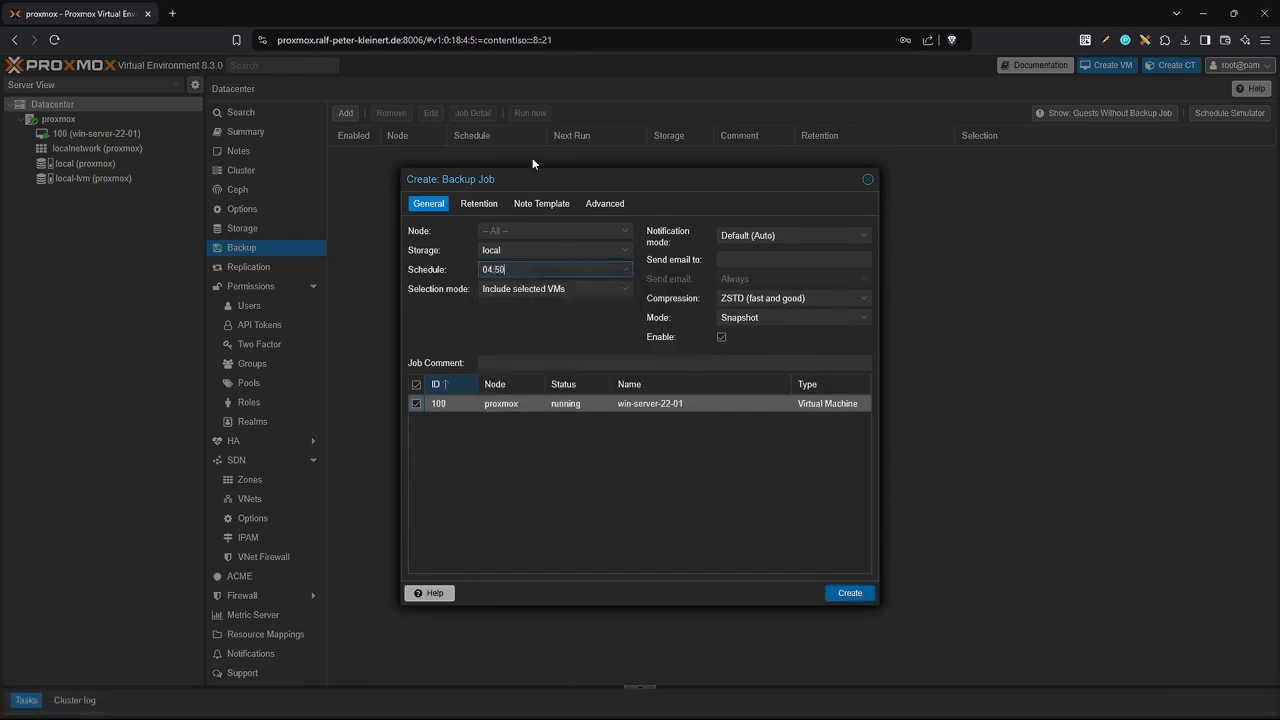
# Set the job's retention to keep last 1 and its mode to Stop.
pyautogui.click(478, 204)
pyautogui.click(625, 253)
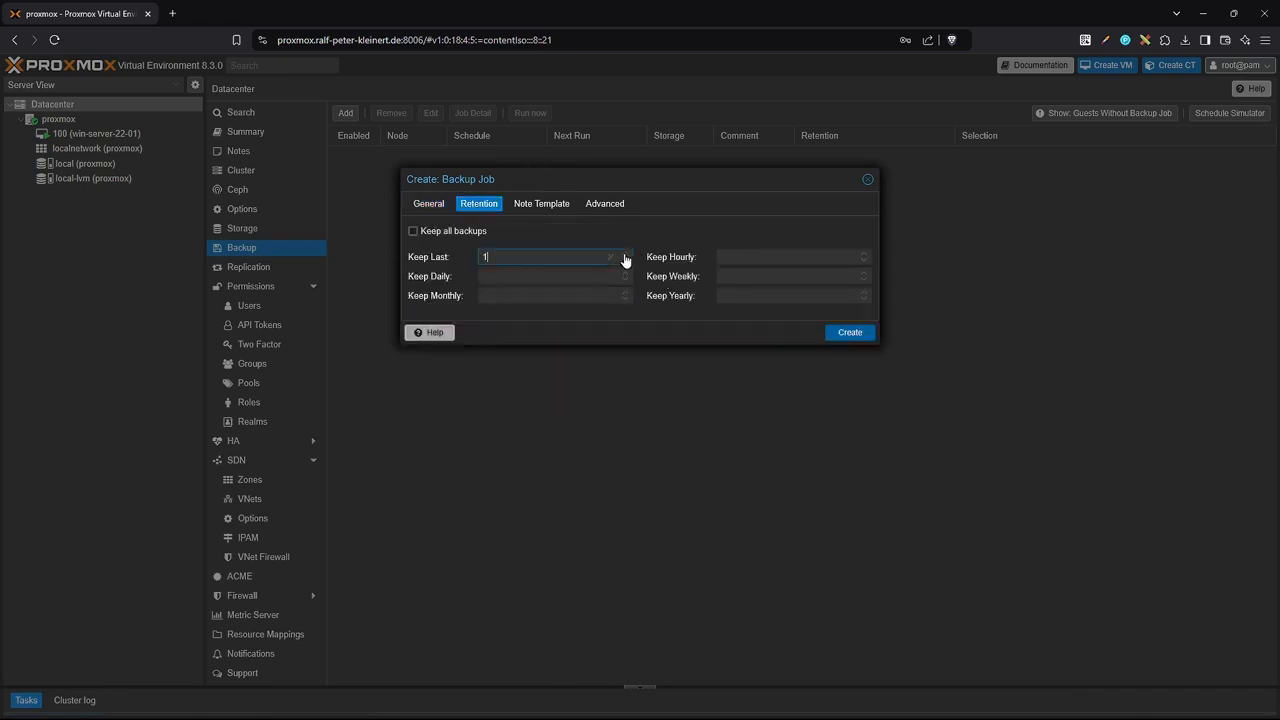
pyautogui.click(541, 203)
pyautogui.click(605, 203)
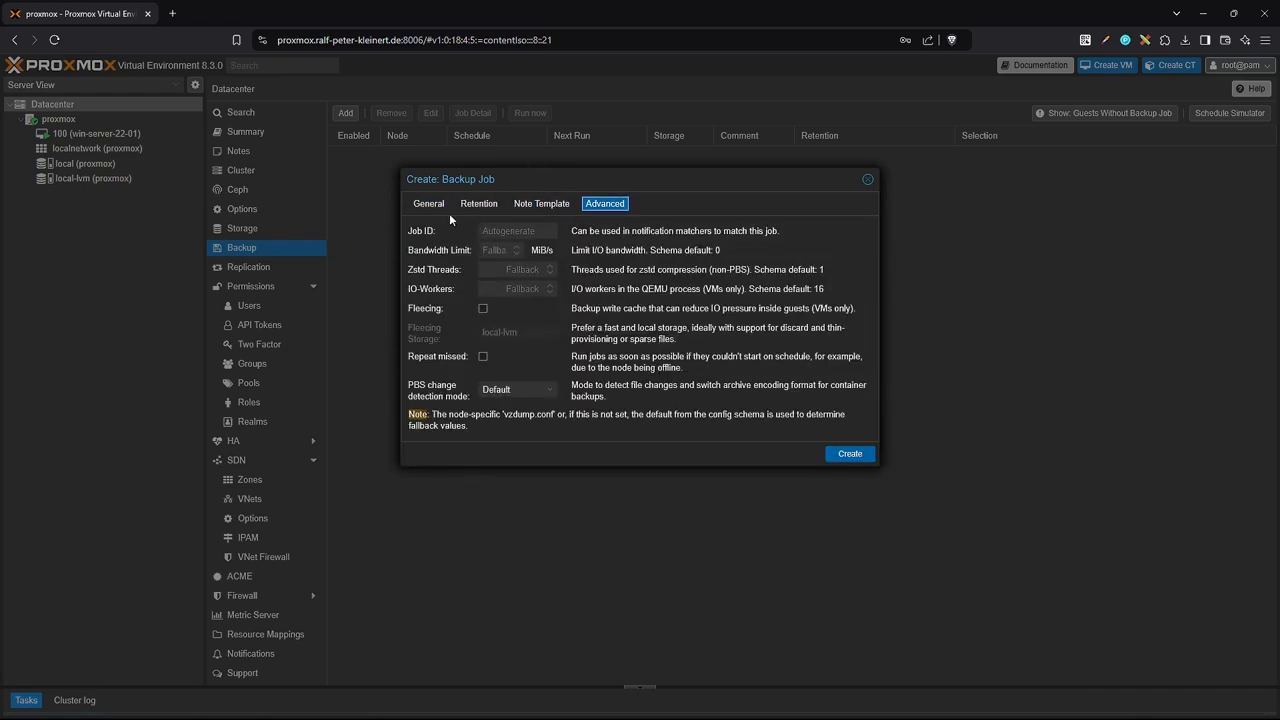
pyautogui.click(428, 203)
pyautogui.click(780, 317)
pyautogui.click(737, 363)
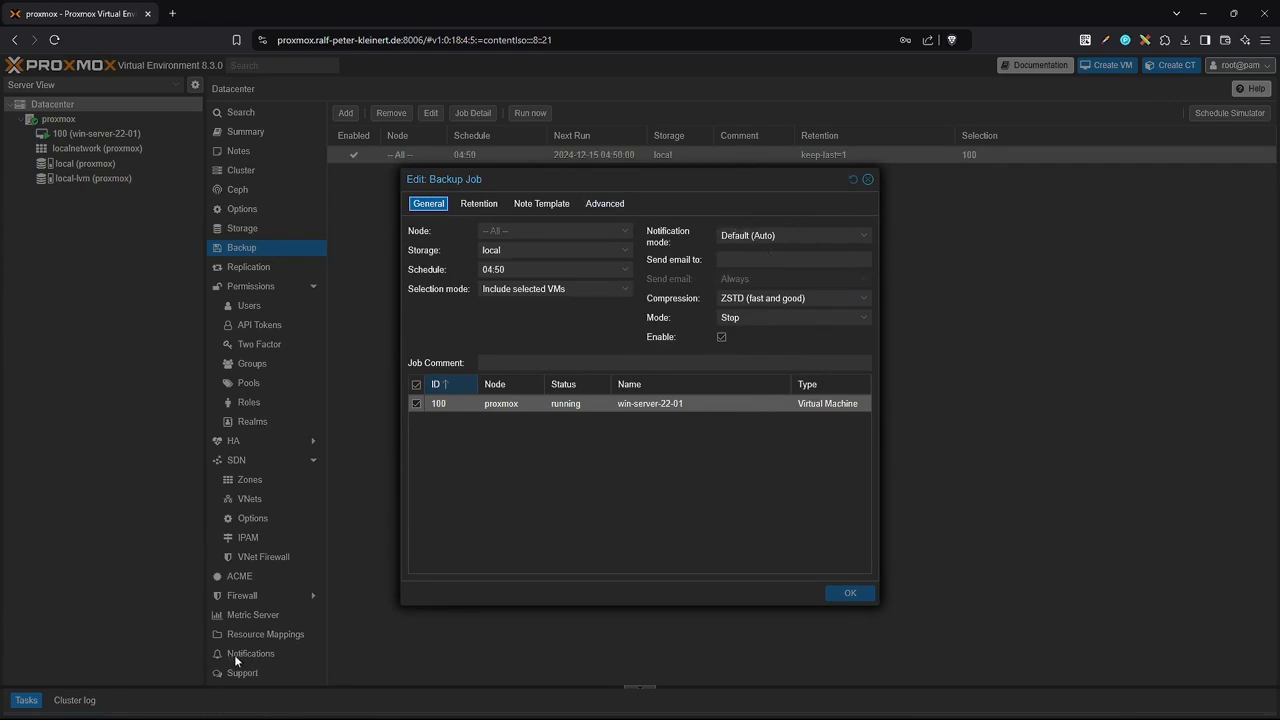
pyautogui.click(868, 180)
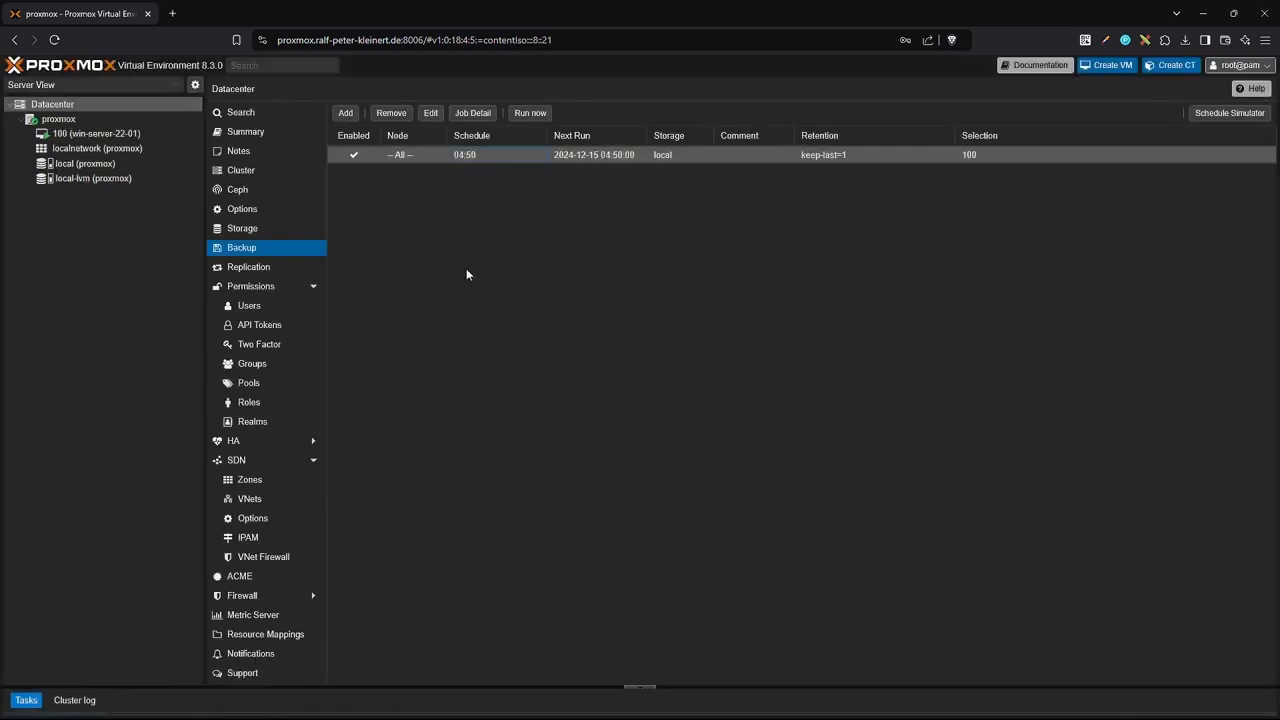
# Open VM 100's backup task log from the task list and scroll to its TASK OK result.
pyautogui.click(81, 136)
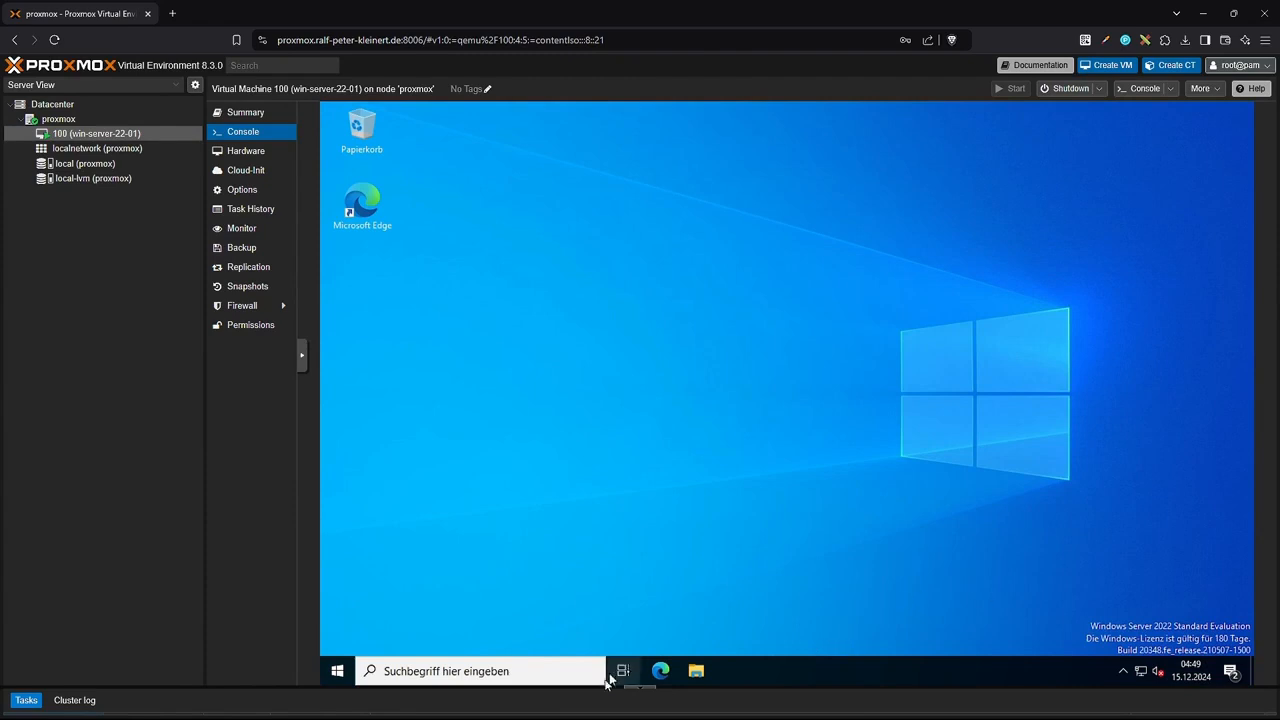
pyautogui.moveTo(600, 678); pyautogui.dragTo(597, 636)
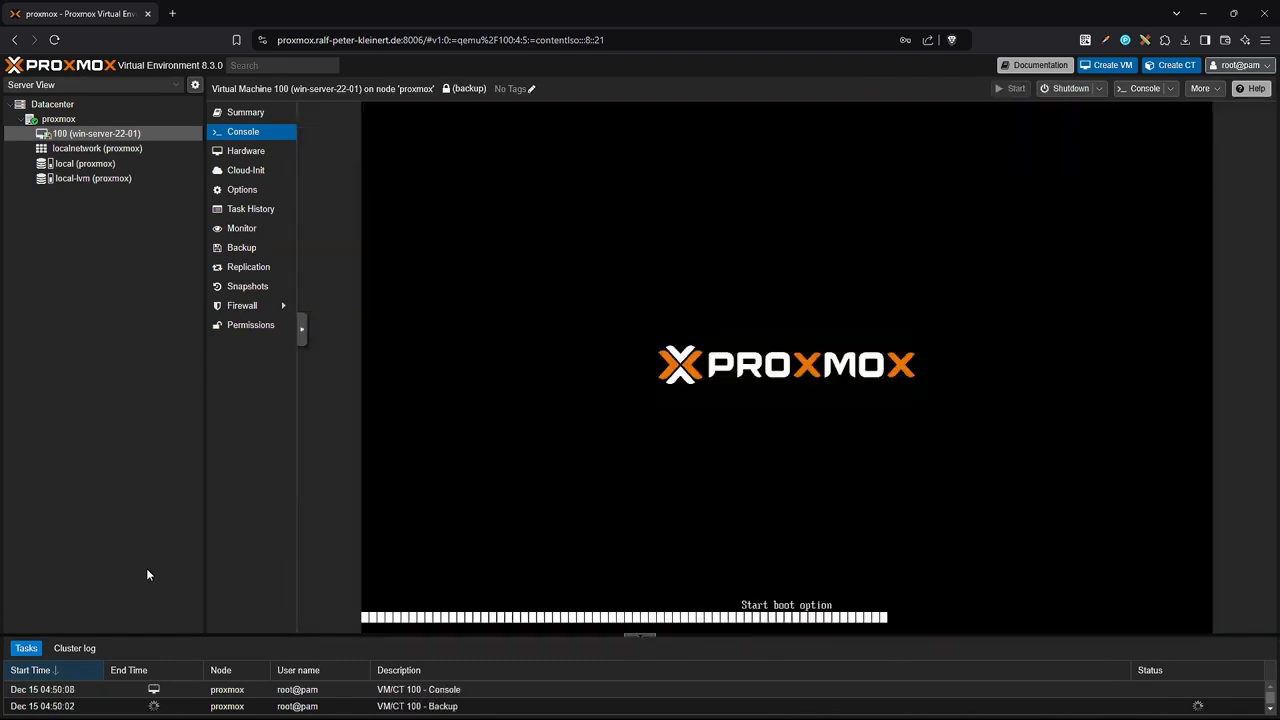
pyautogui.doubleClick(478, 708)
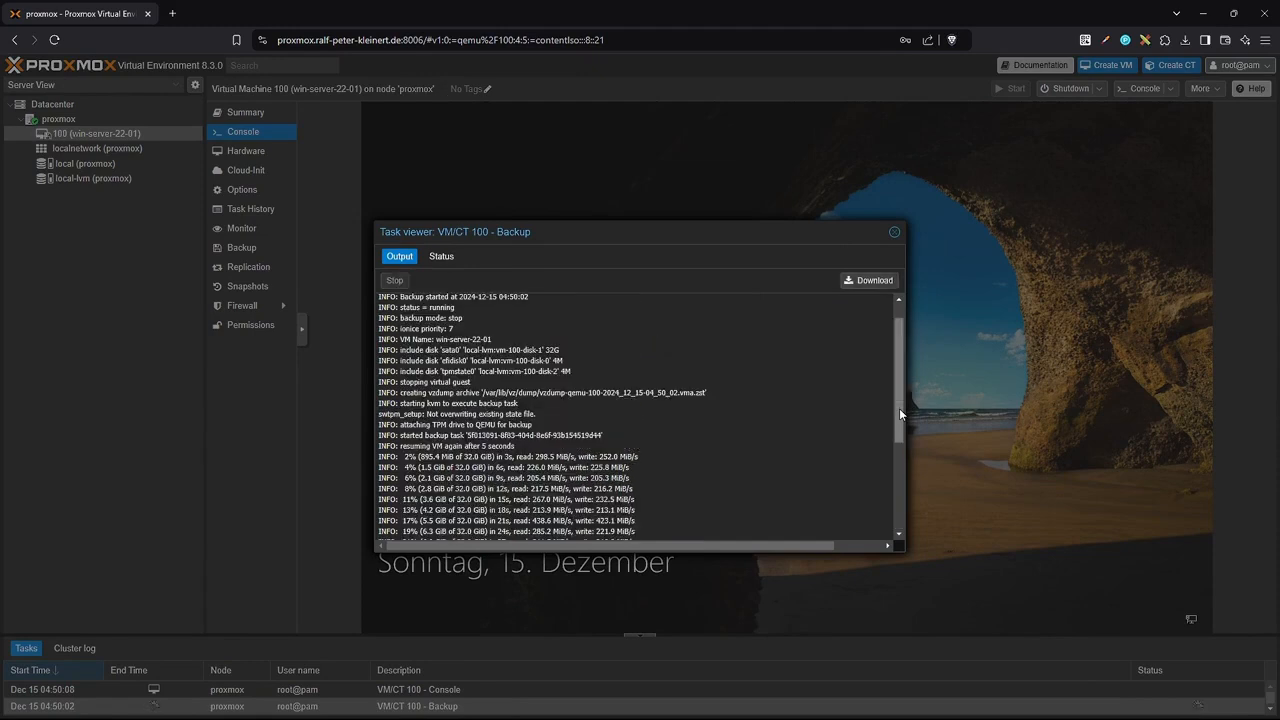
pyautogui.scroll(-5, 899, 412)
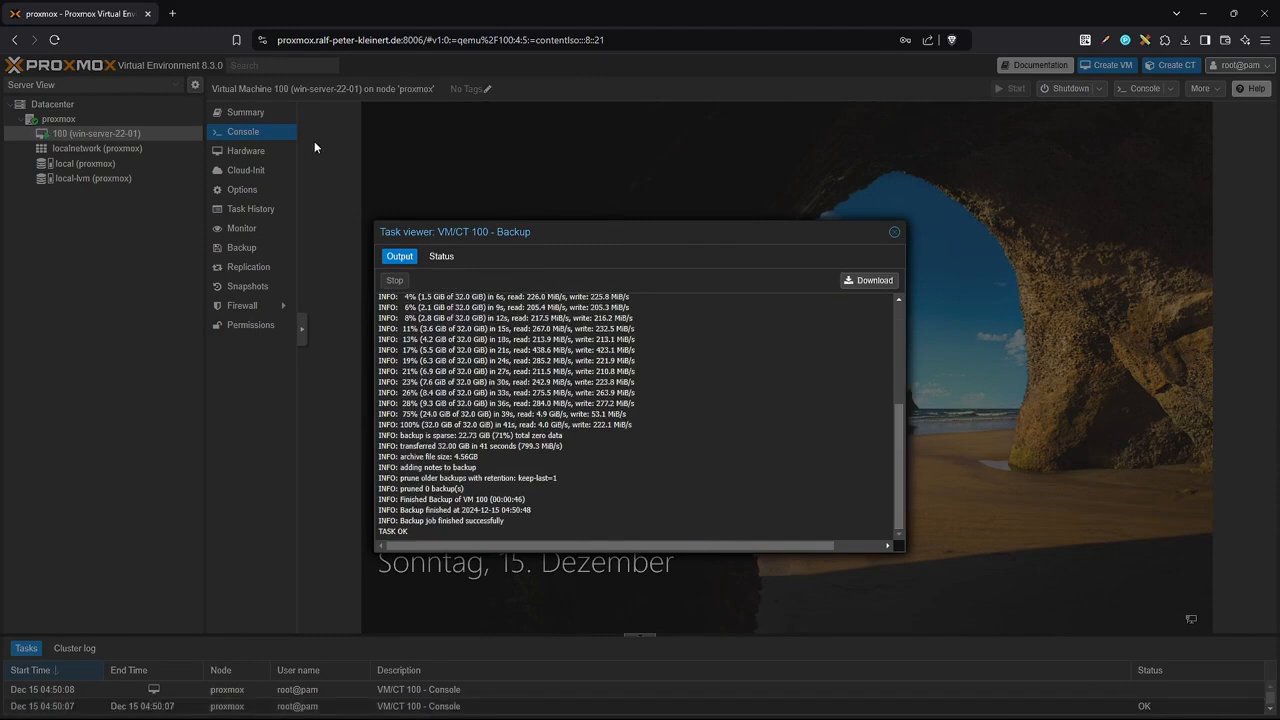
pyautogui.moveTo(903, 551); pyautogui.dragTo(941, 586)
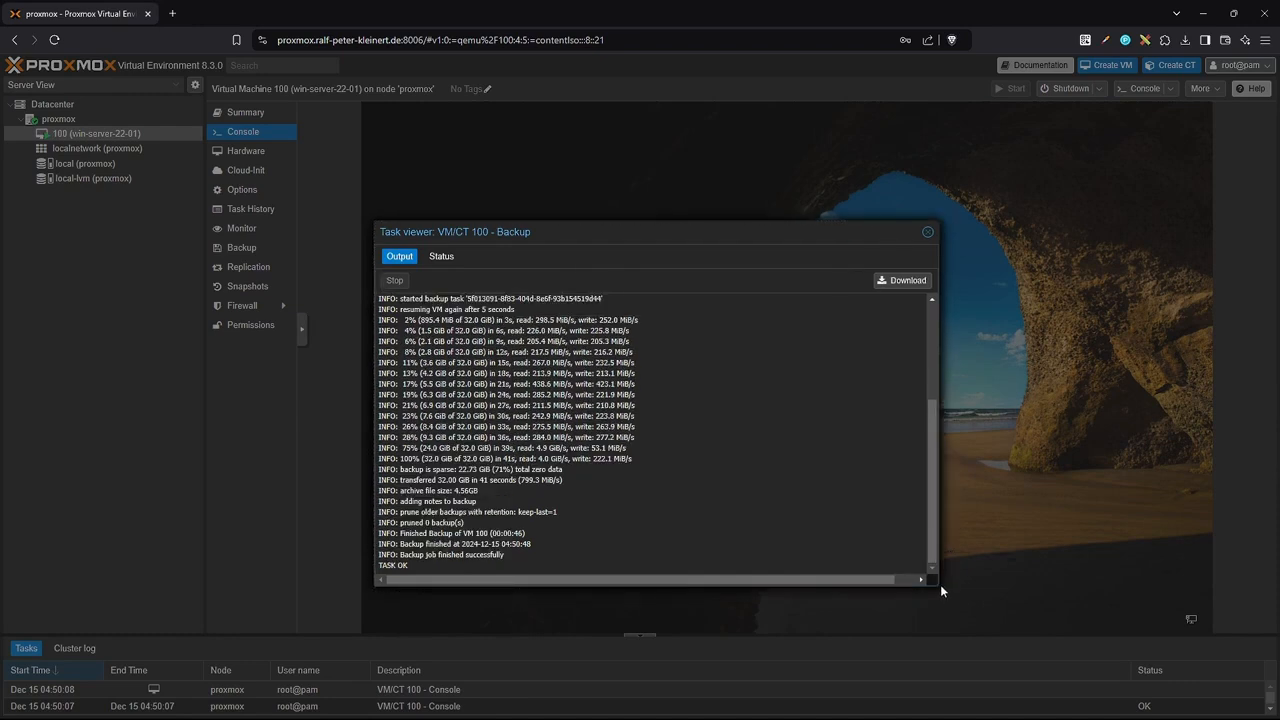
pyautogui.moveTo(0, 178); pyautogui.dragTo(719, 164)
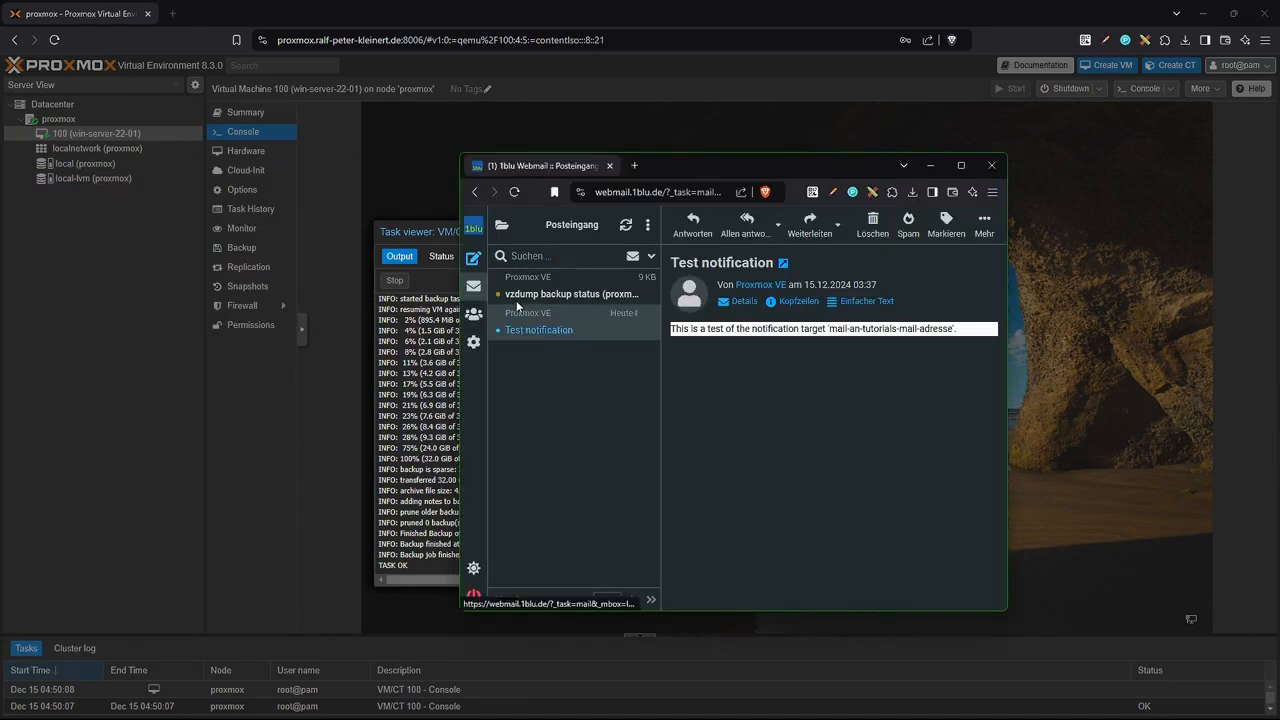
# Read the vzdump status email reporting a successful backup (46s, 4.557 GiB), then close the task log.
pyautogui.click(566, 295)
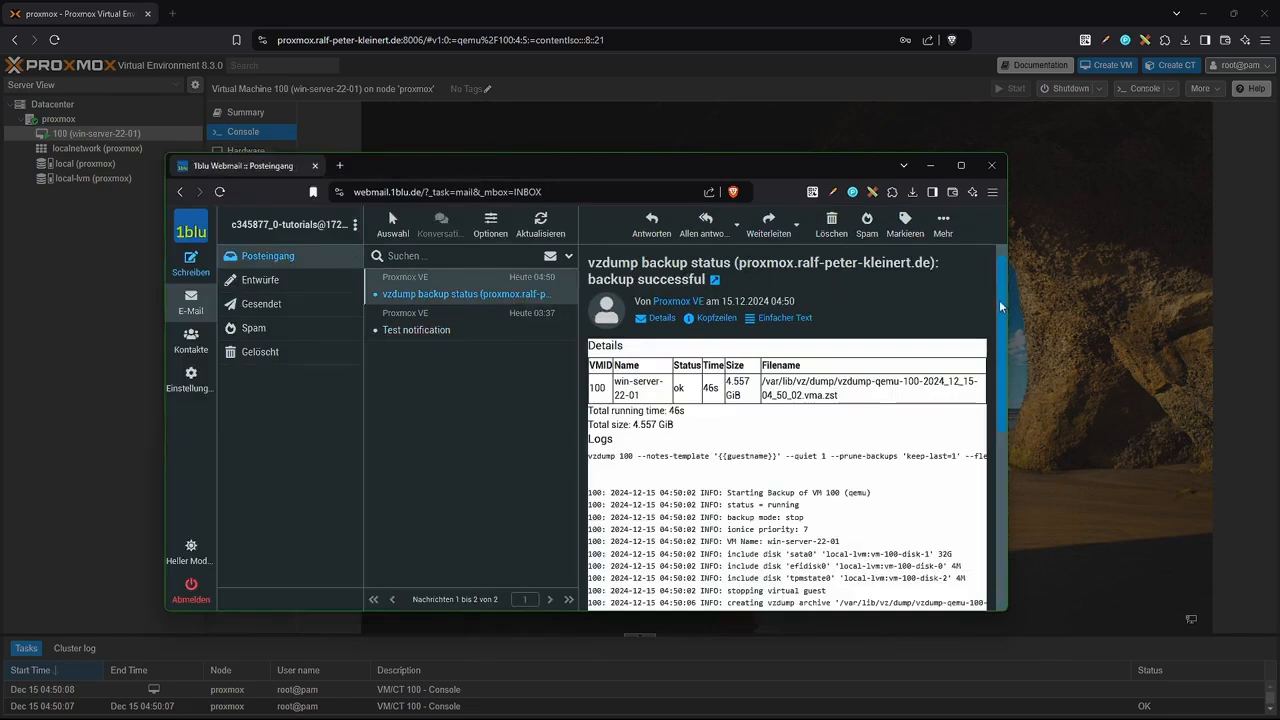
pyautogui.moveTo(1000, 300)
pyautogui.mouseDown()
pyautogui.moveTo(994, 494)
pyautogui.moveTo(996, 290)
pyautogui.mouseUp()
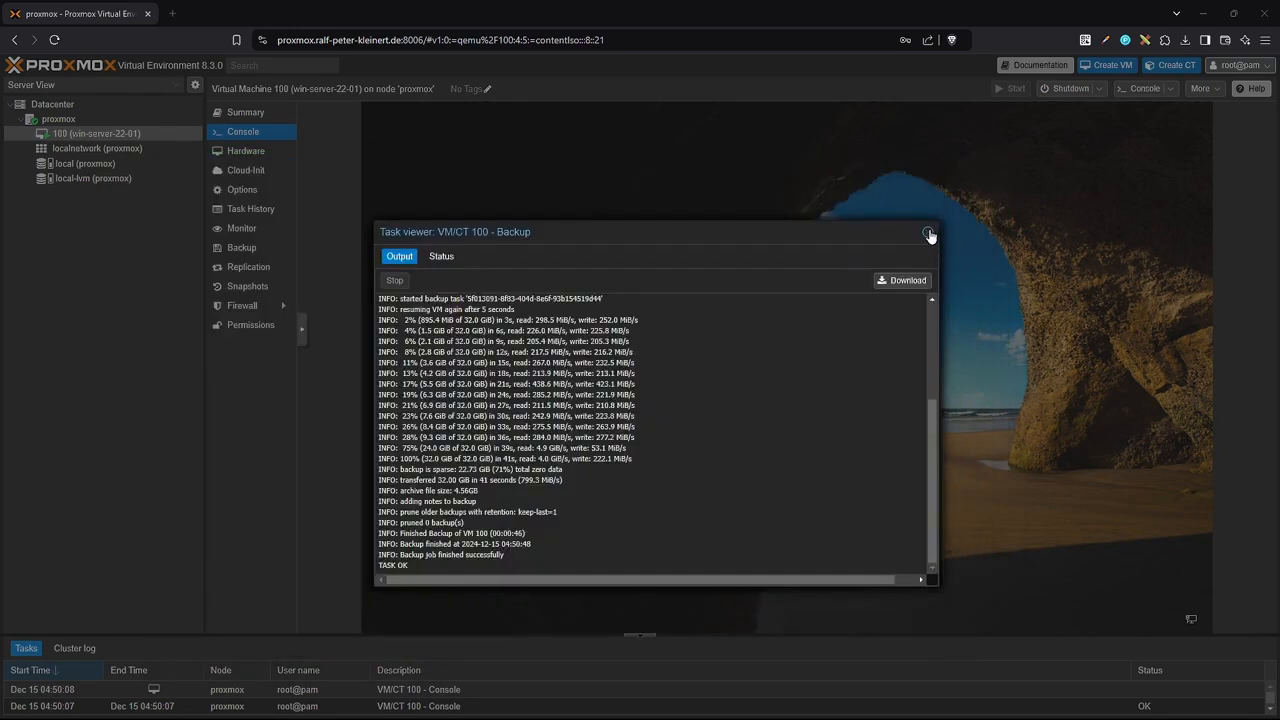
pyautogui.click(928, 233)
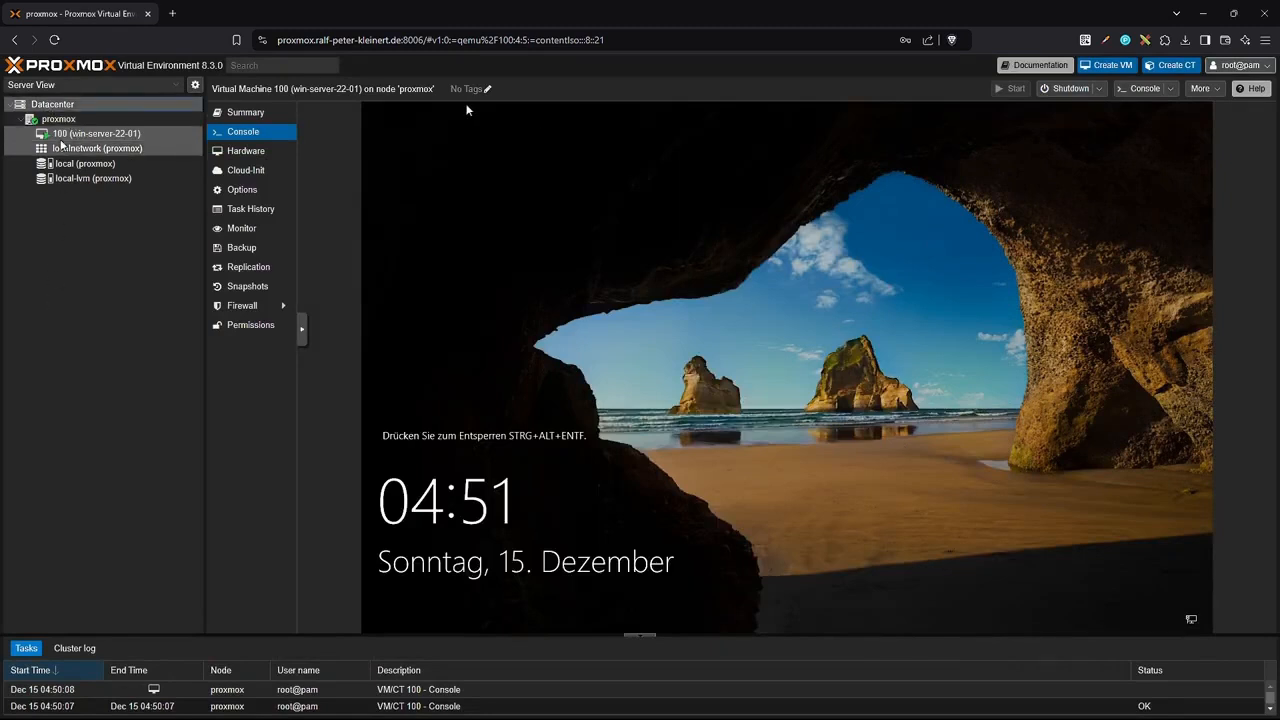
pyautogui.click(865, 321)
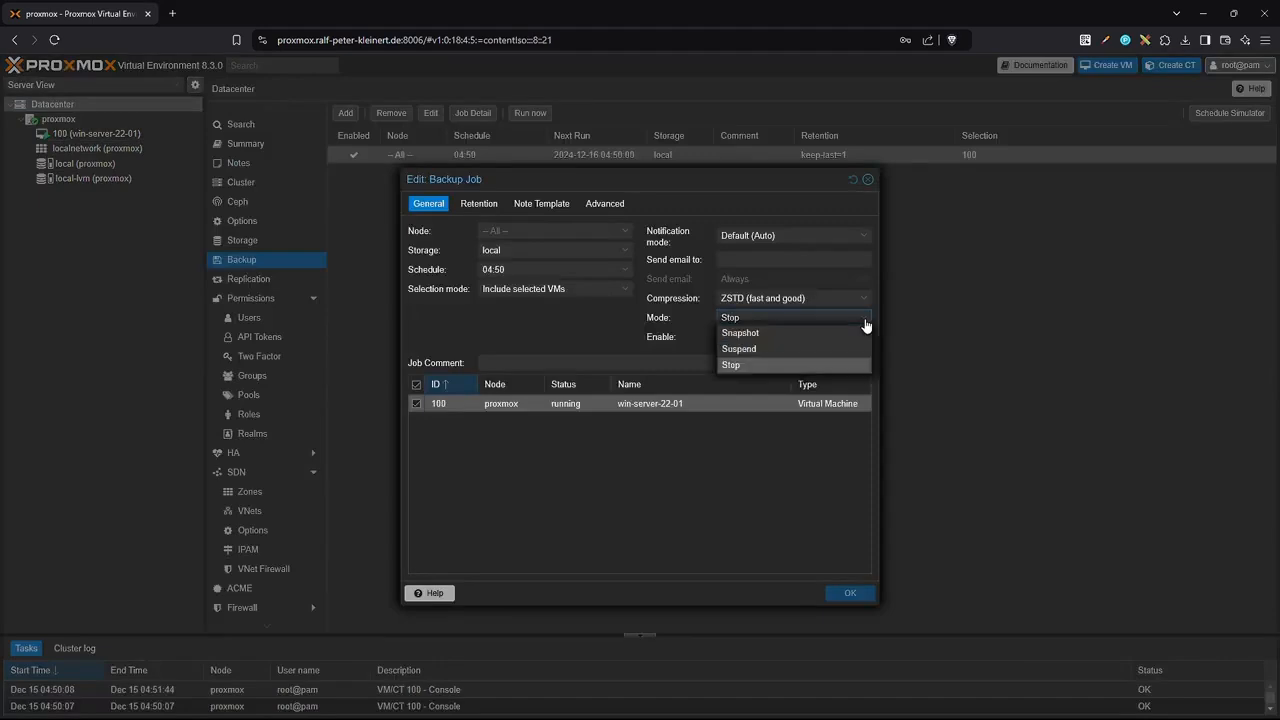
# Leave the backup job's mode set to Stop.
pyautogui.click(742, 316)
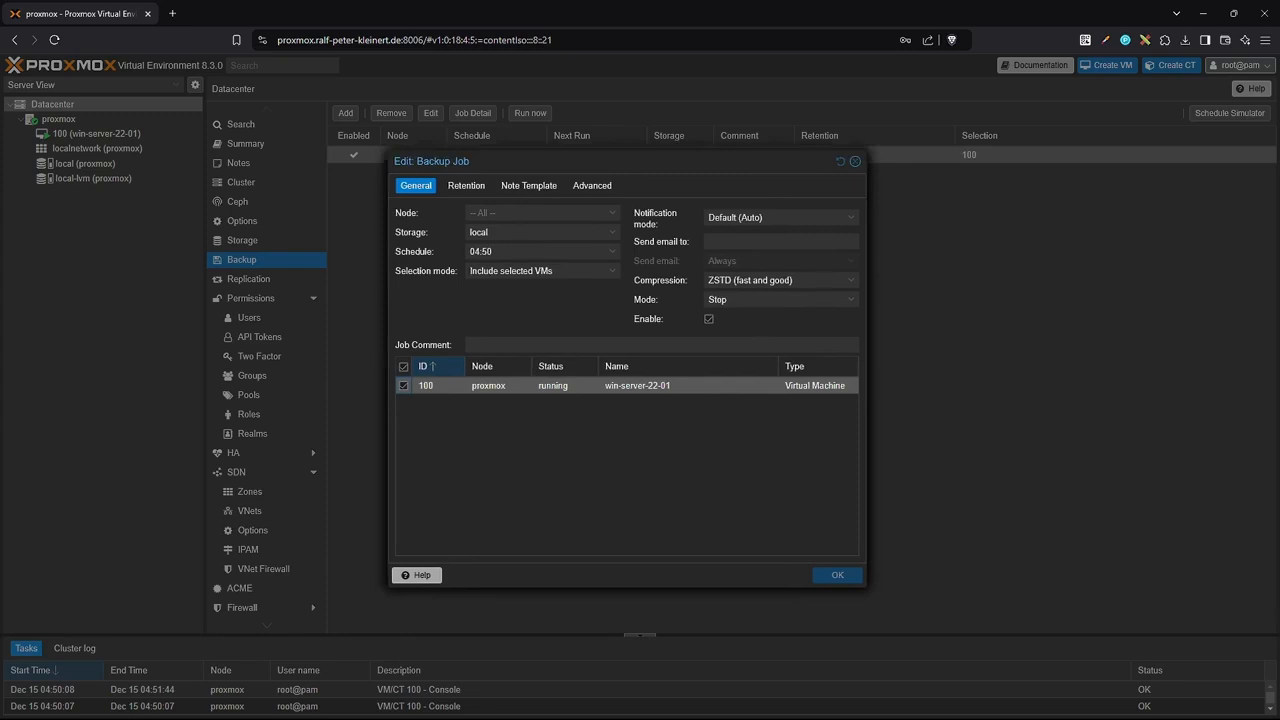
pyautogui.click(855, 161)
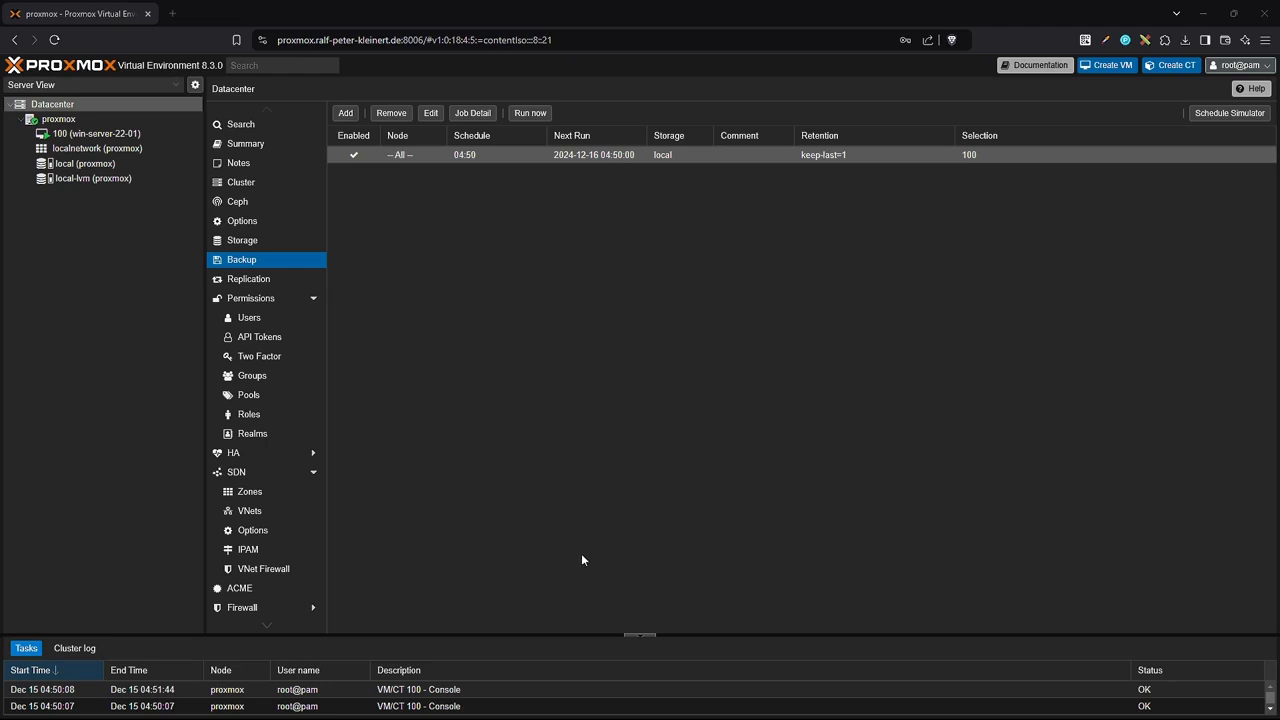
pyautogui.moveTo(572, 633)
pyautogui.mouseDown()
pyautogui.moveTo(575, 593)
pyautogui.moveTo(574, 633)
pyautogui.mouseUp()
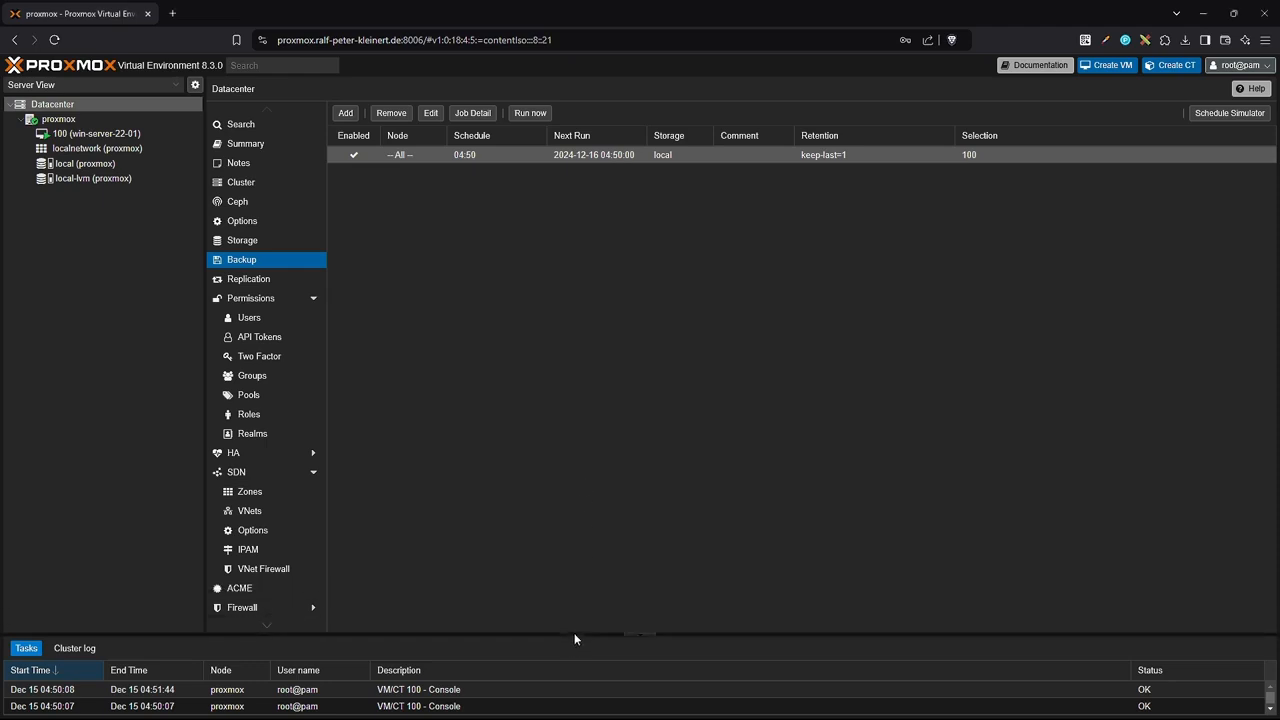